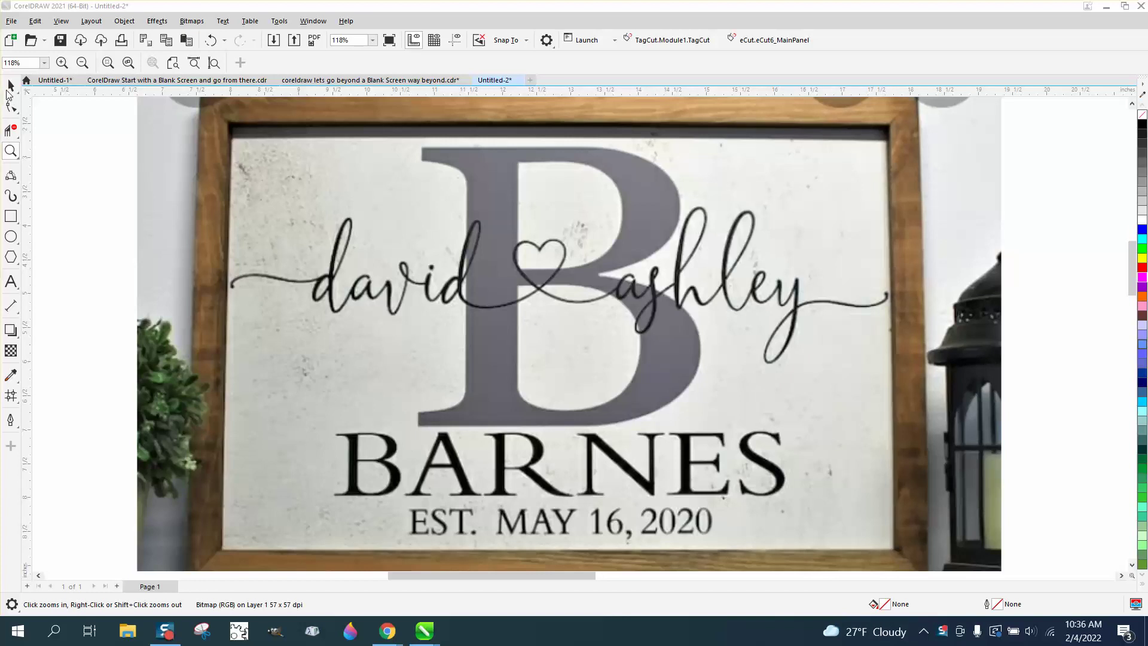
Zoom out to 45% and move the hello honey lettering higher on the page
click(9, 87)
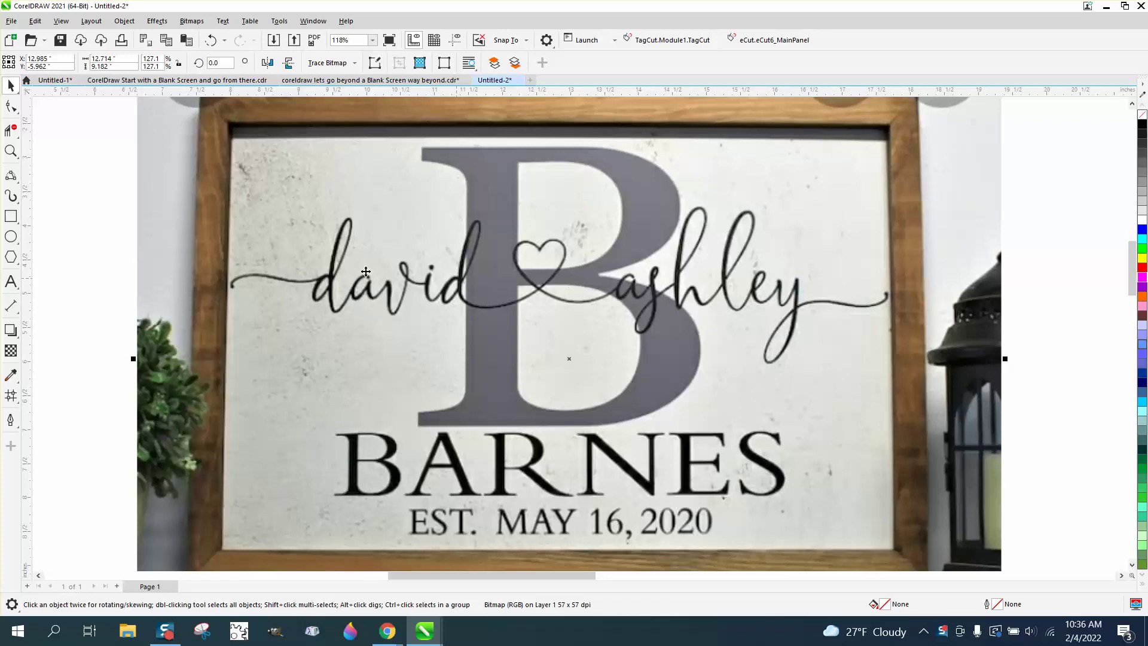
scroll(262, 239, down, 5)
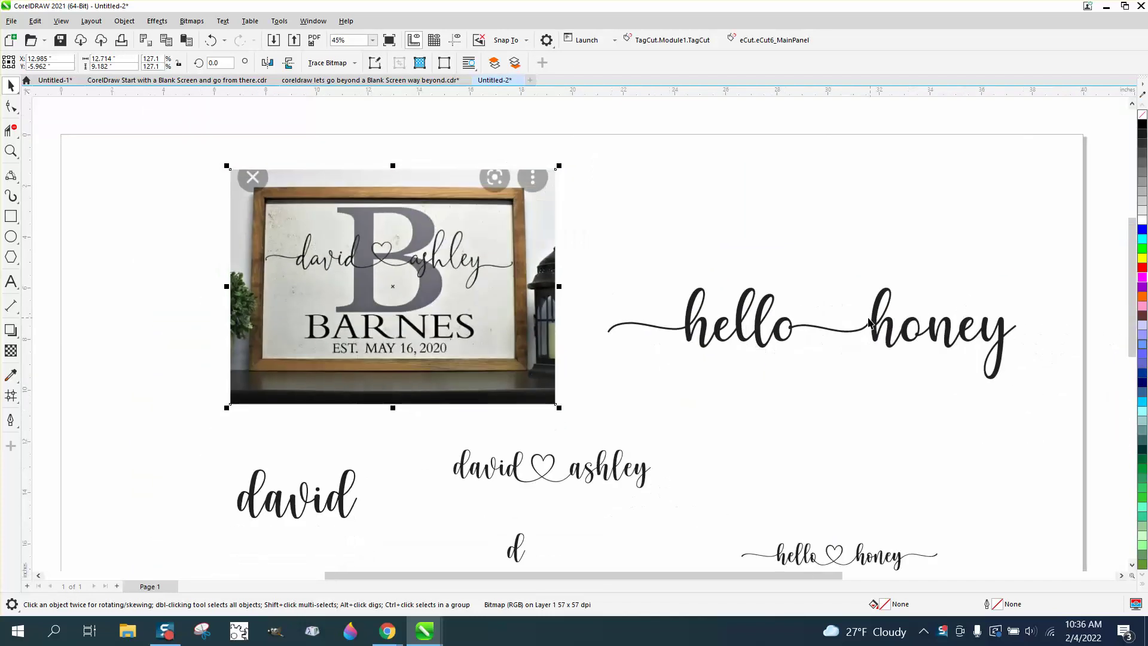
drag(865, 333, 859, 214)
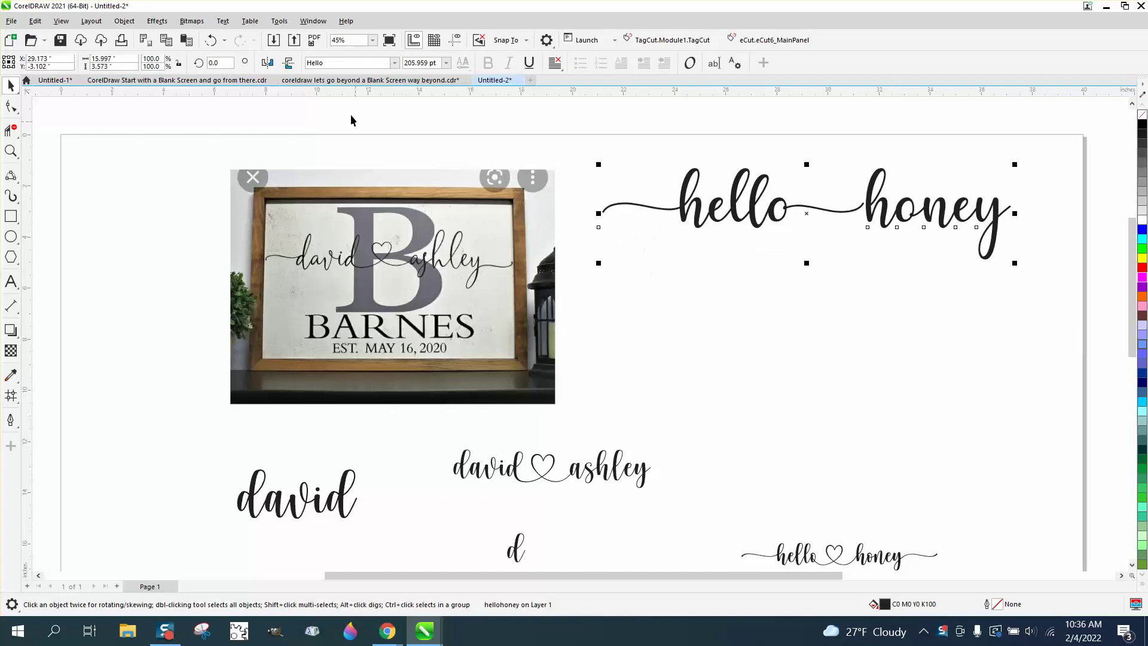
Set the hello honey lettering in the 'hello honey - Personal Use' font
click(386, 107)
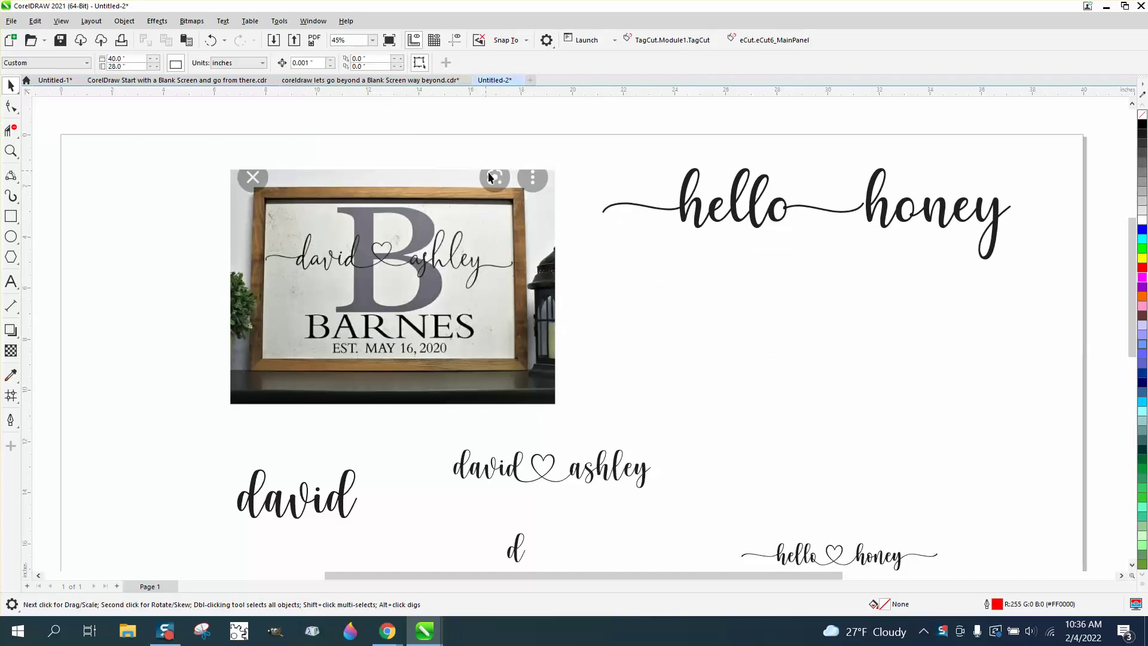
click(694, 223)
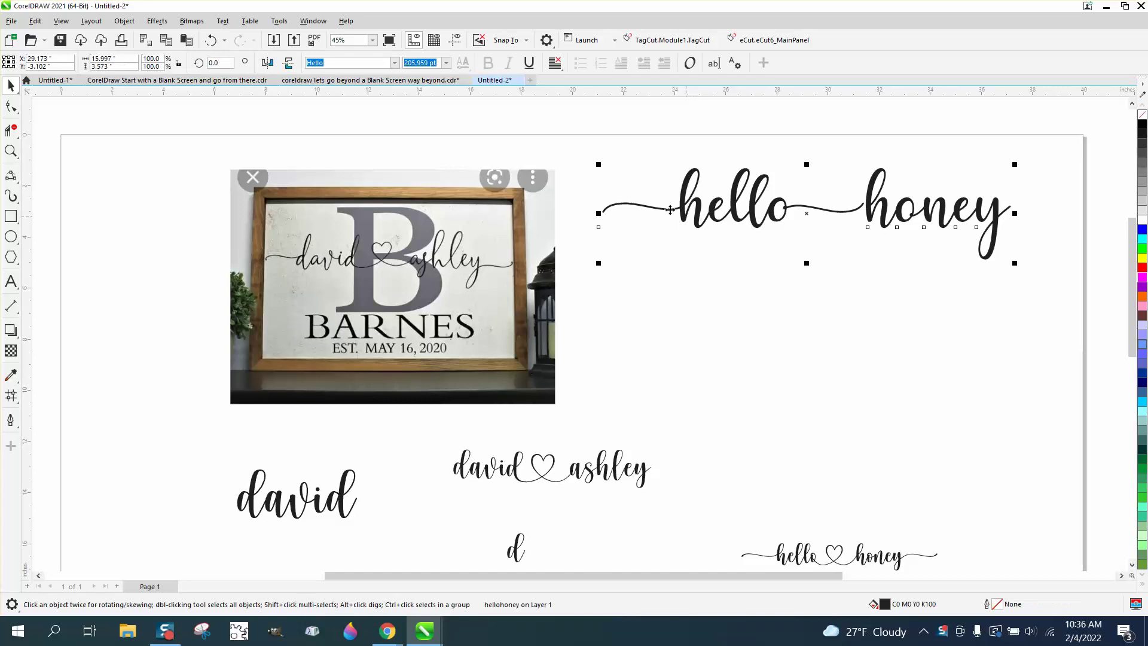
click(395, 63)
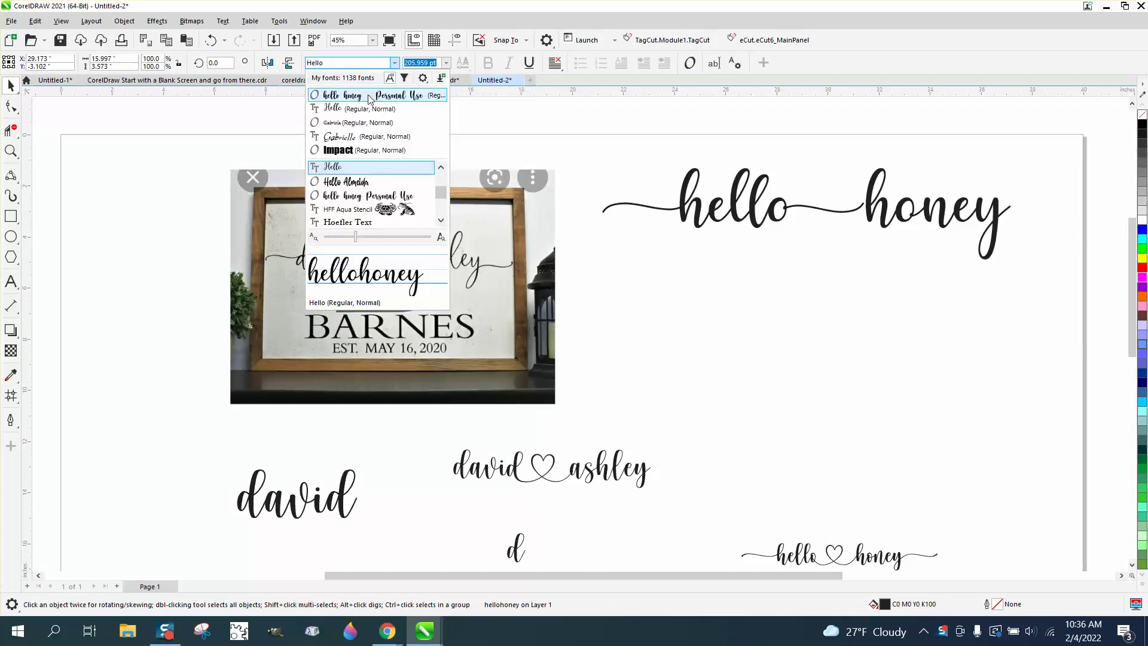
click(369, 98)
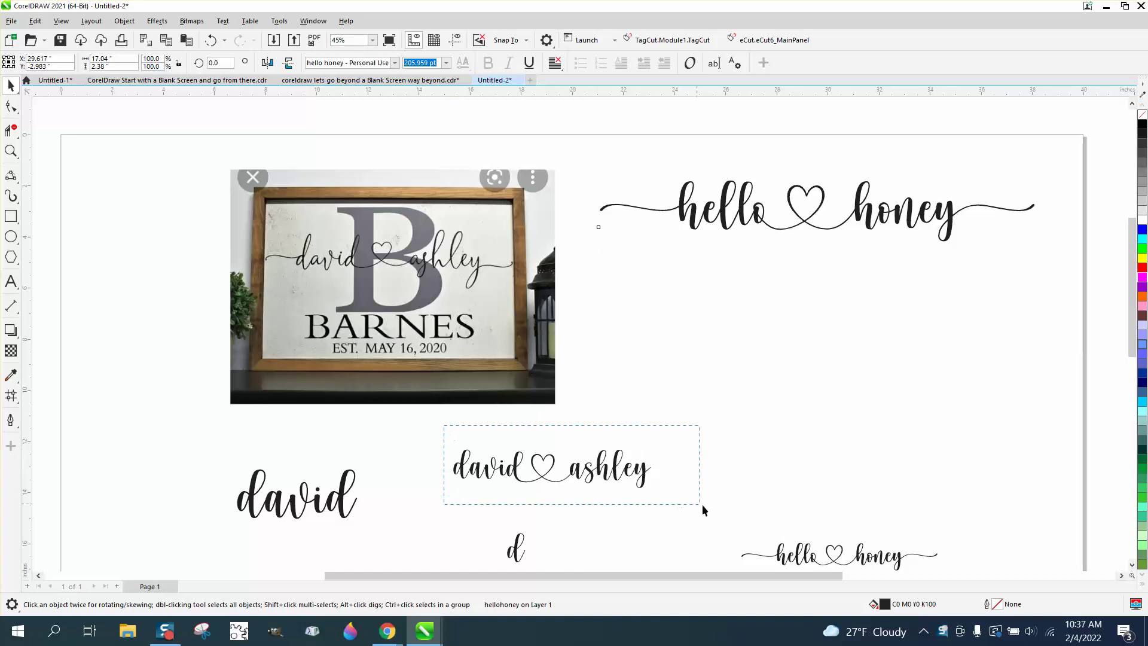
Select just the ashley text of the david ♡ ashley sample
drag(703, 509, 706, 500)
click(605, 465)
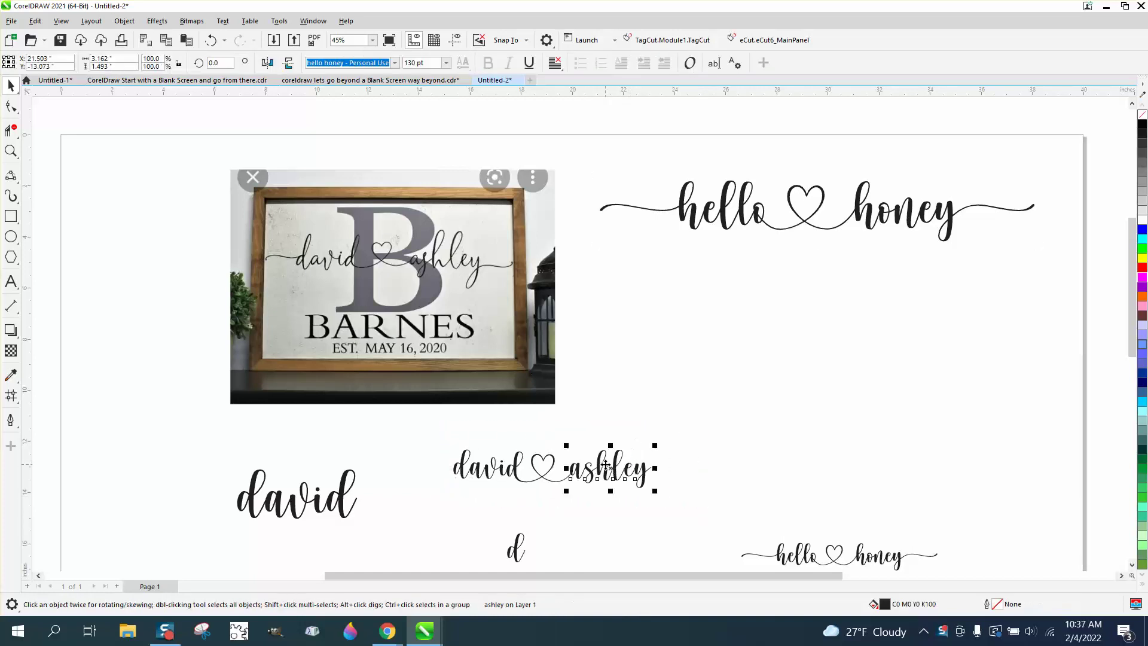
scroll(577, 386, down, 1)
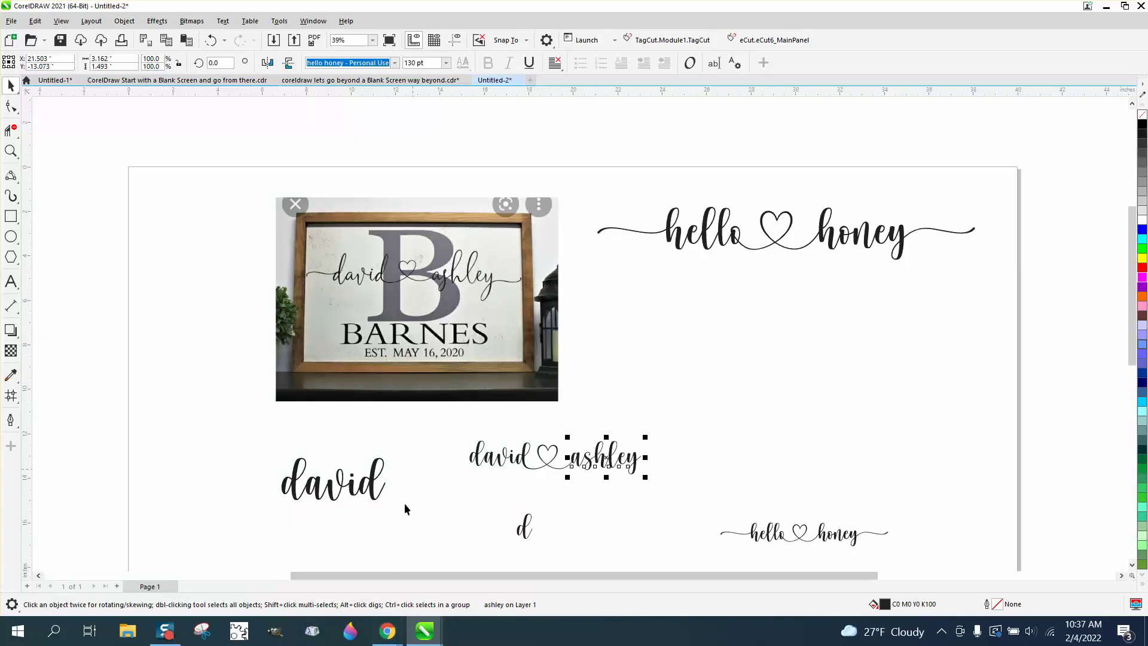
mouse_move(380, 622)
click(424, 557)
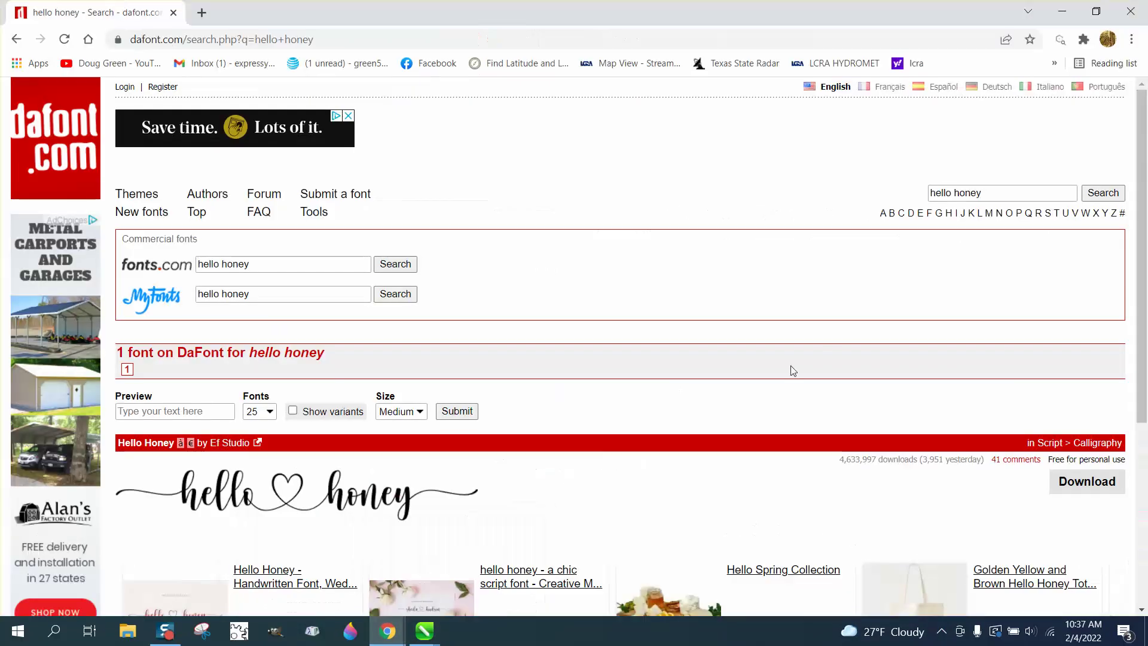
scroll(340, 526, down, 1)
scroll(340, 526, down, 3)
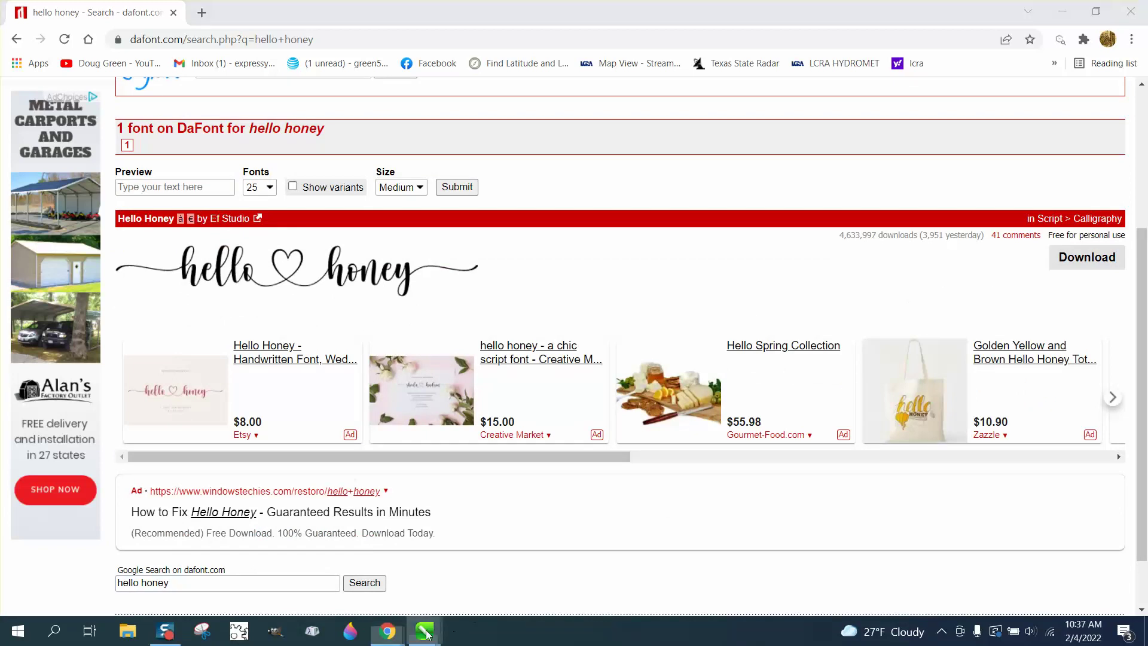
mouse_move(425, 629)
click(644, 588)
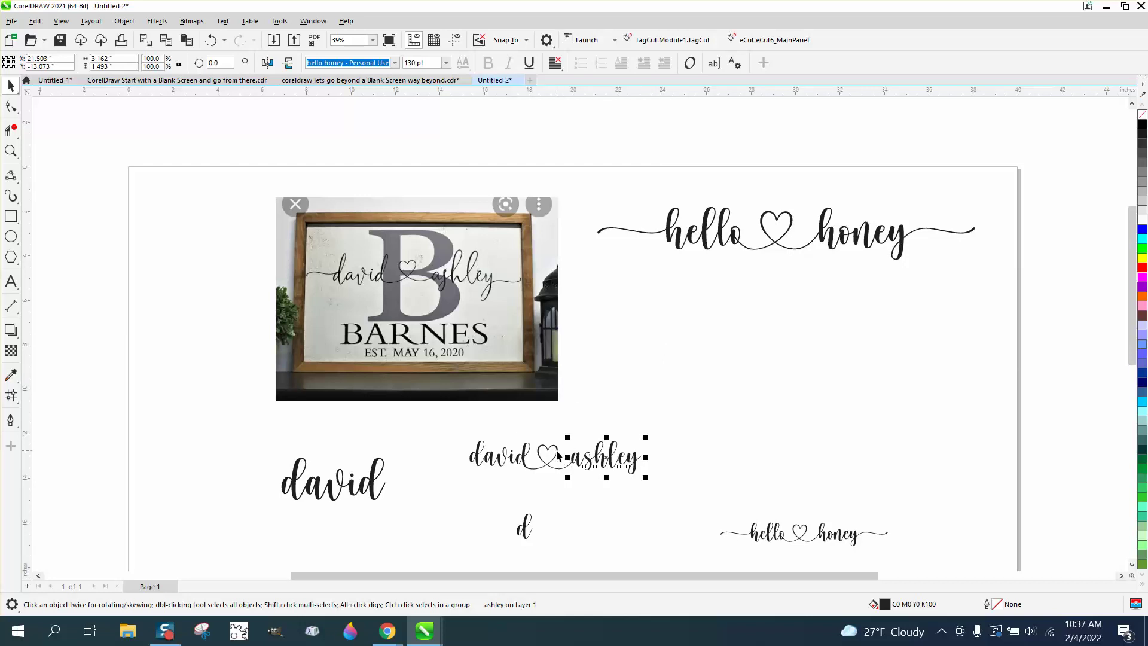
Pull the heart out of david ♡ ashley, then undo back until the d rejoins david
drag(562, 457, 646, 383)
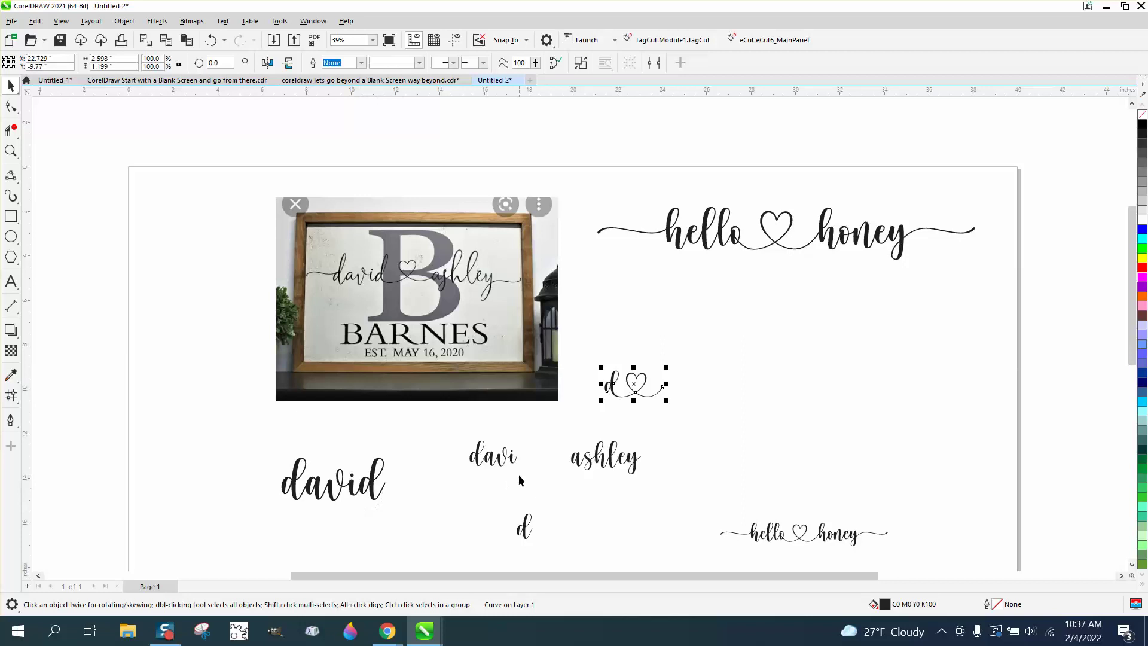
click(212, 40)
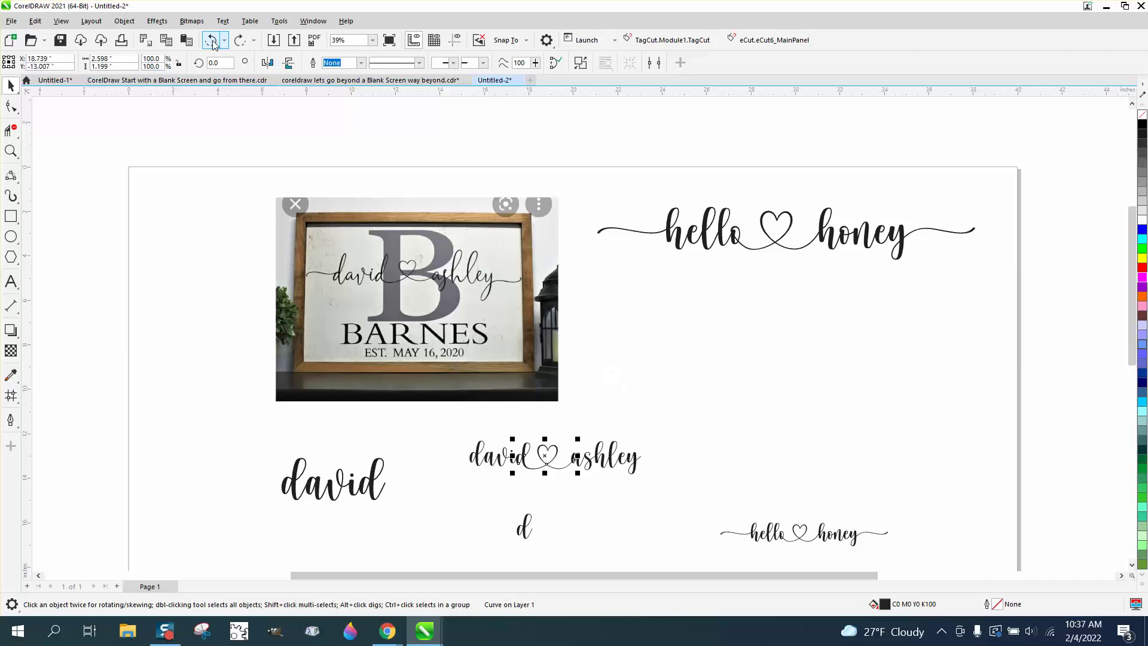
click(212, 40)
click(212, 40)
click(211, 40)
click(212, 40)
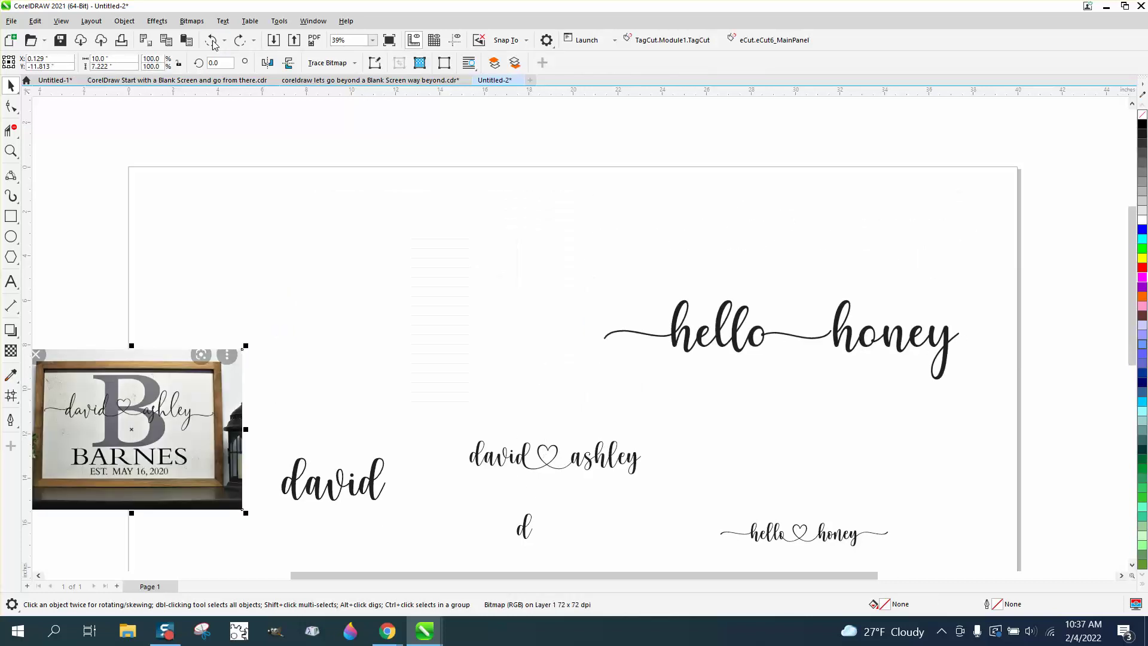
click(212, 40)
click(212, 40)
click(212, 40)
click(212, 40)
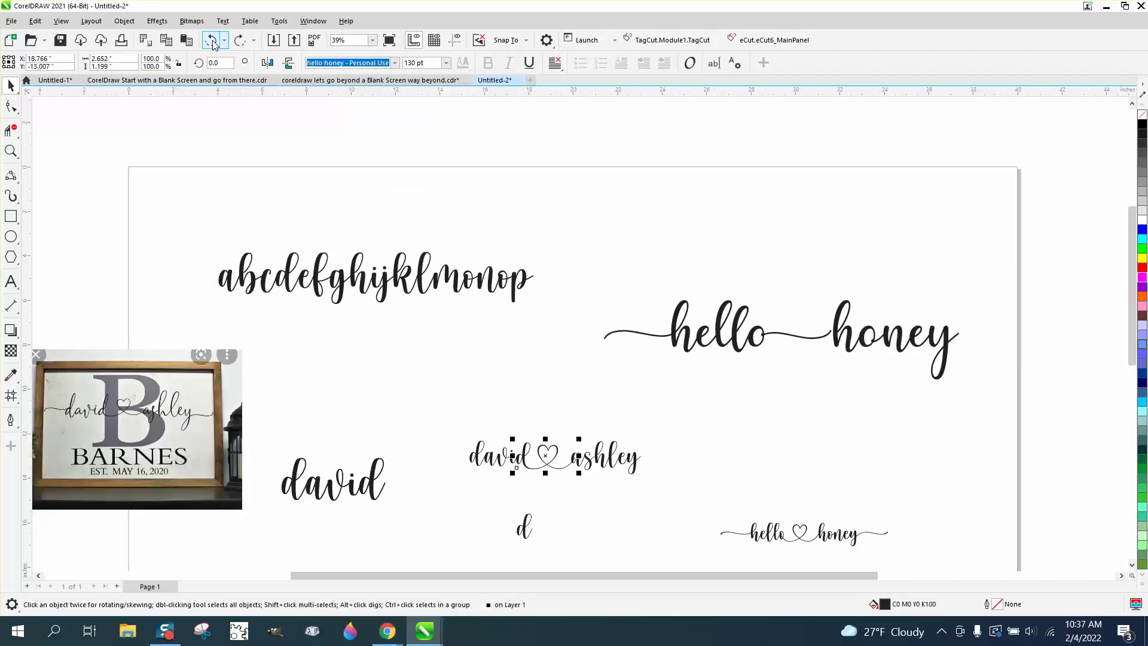
click(212, 40)
click(212, 40)
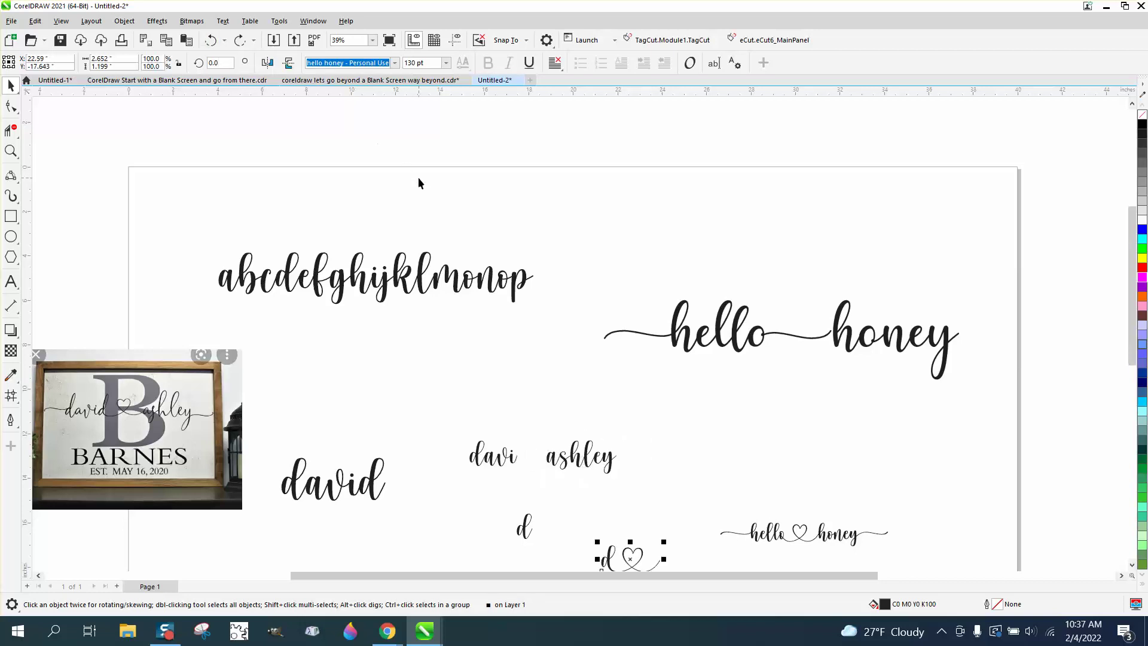
click(213, 40)
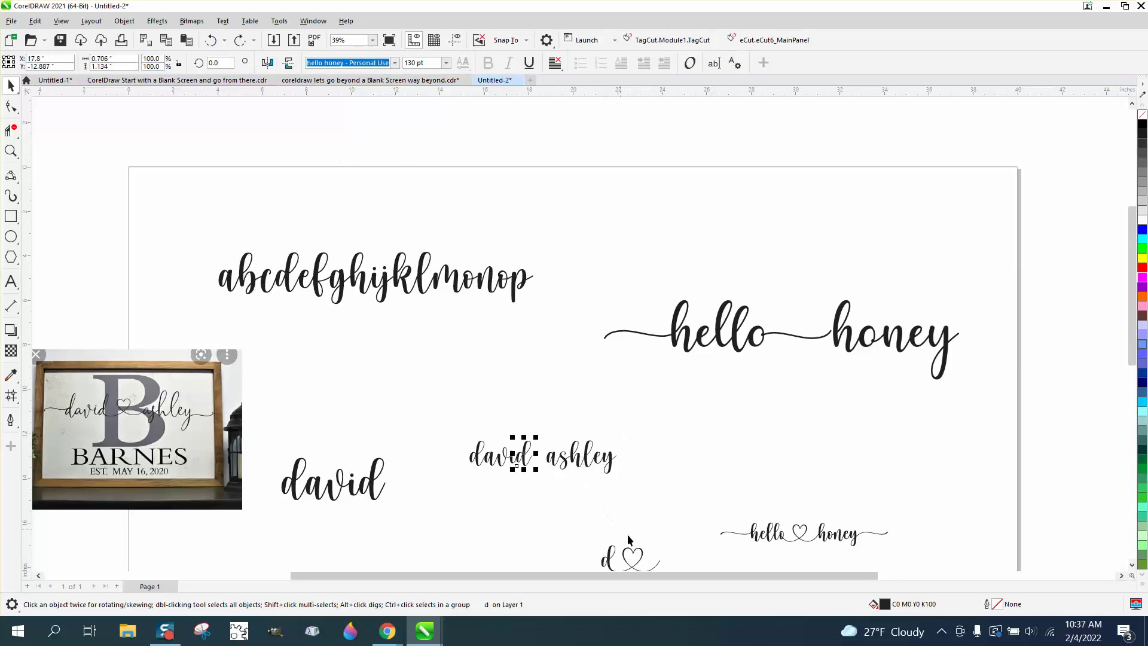
Delete the stray d-and-heart piece and select the final d of david
click(634, 549)
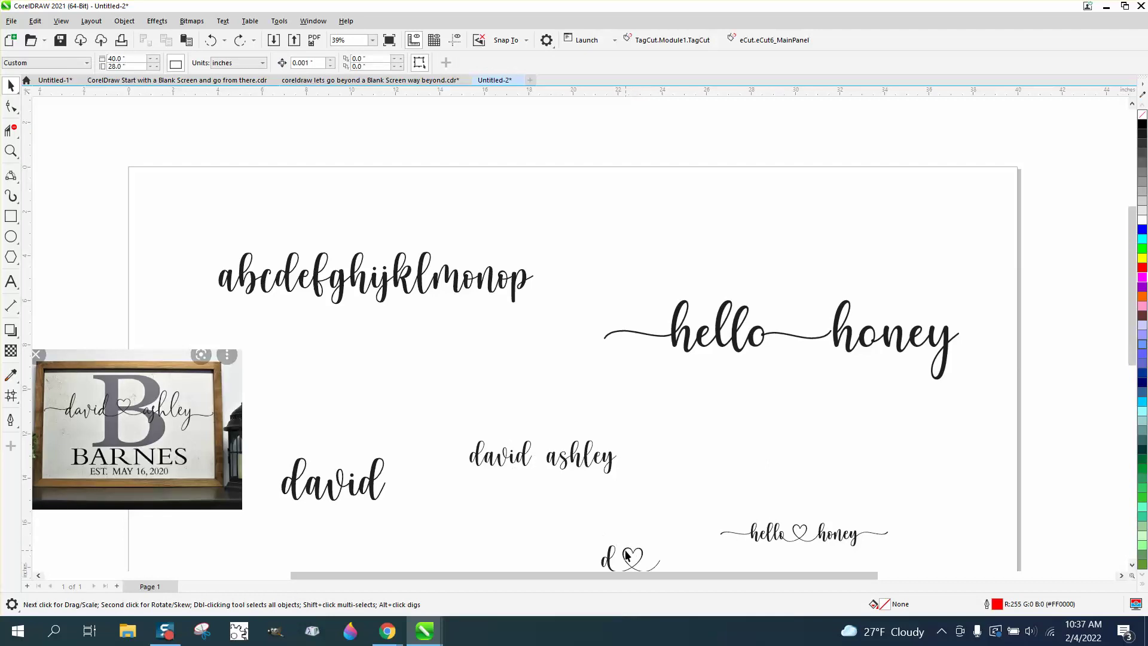
click(626, 555)
key(Delete)
click(527, 470)
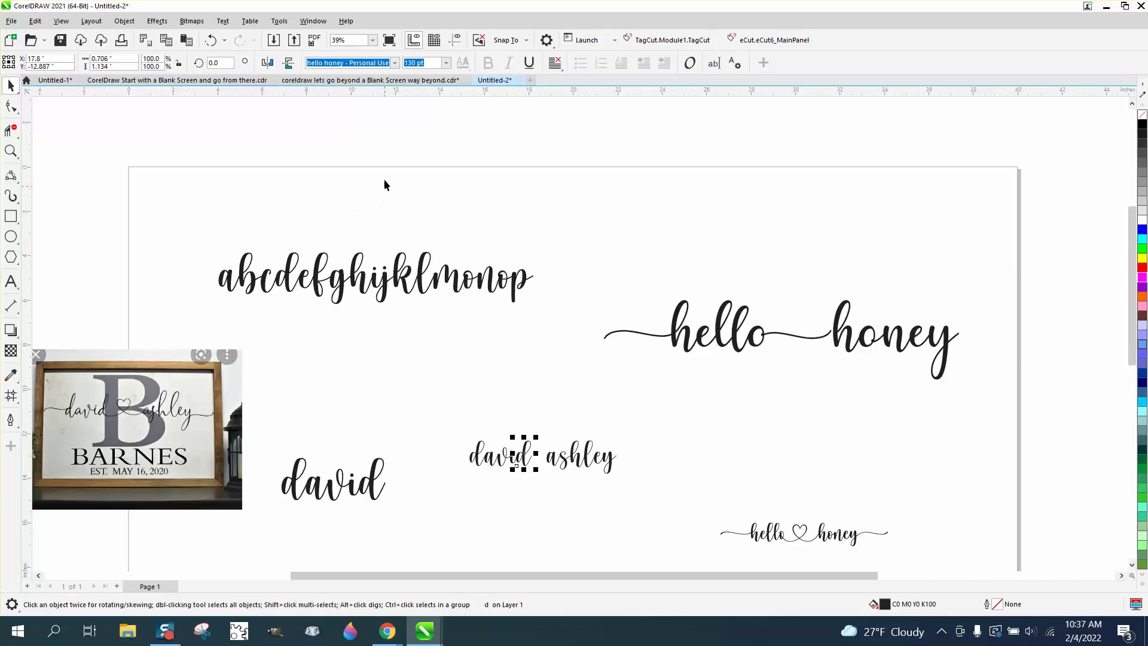
click(223, 21)
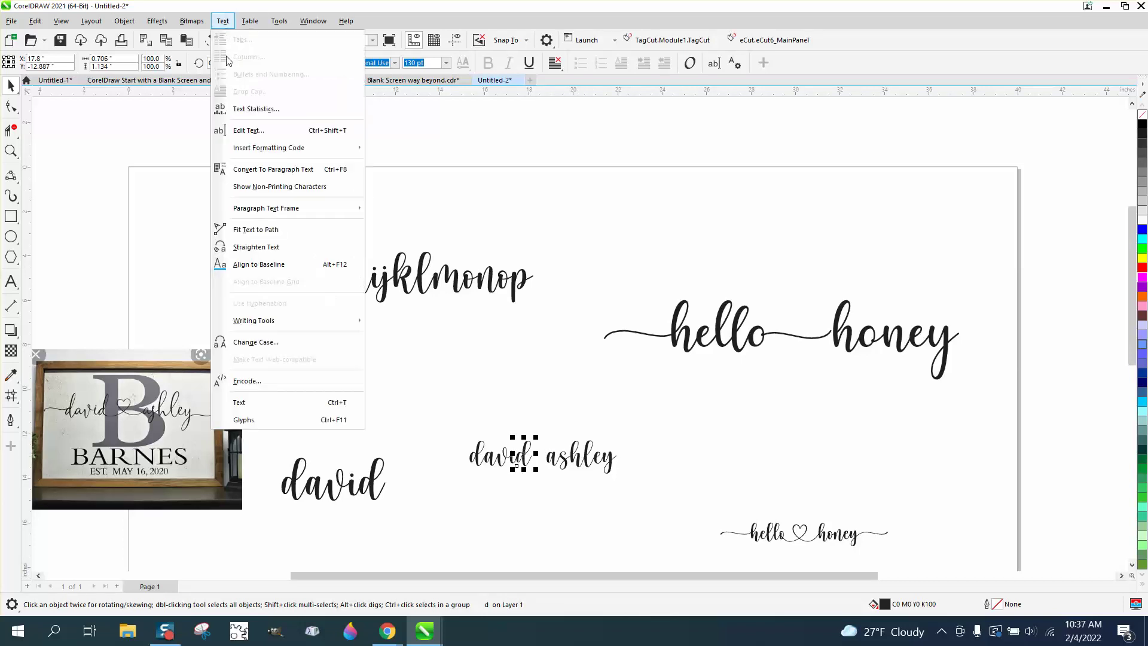
From the widened Glyphs docker with larger previews, drag the d♡ swash glyph below hello honey
click(261, 421)
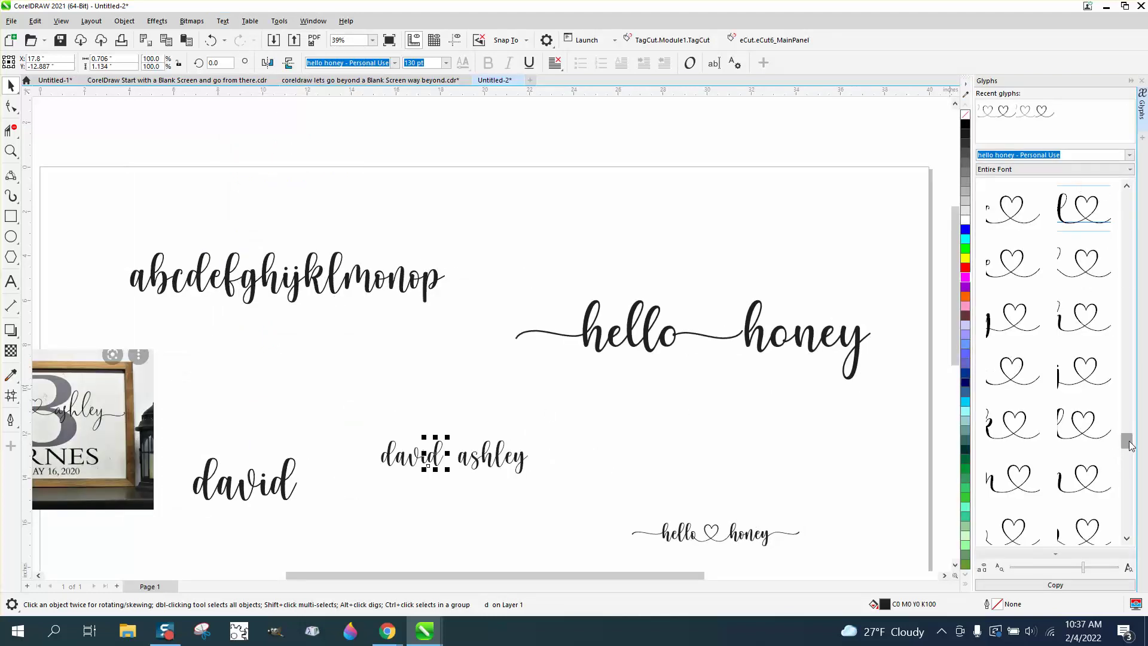
mouse_move(1130, 445)
mouse_down()
mouse_move(1131, 257)
mouse_move(1135, 427)
mouse_up()
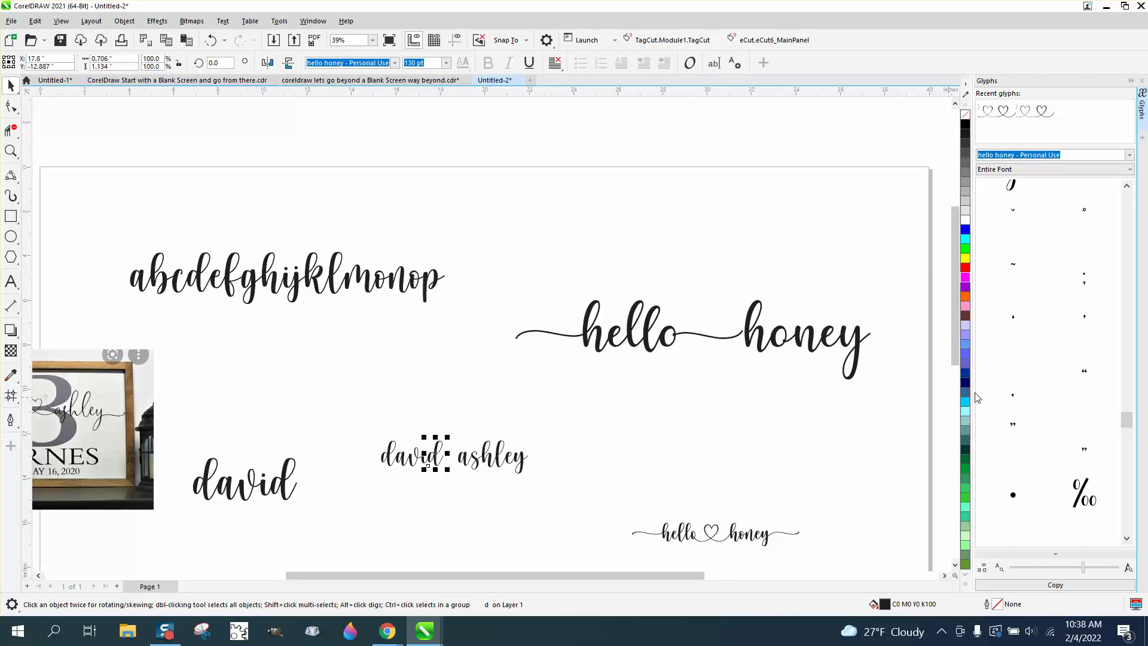
drag(977, 398, 903, 397)
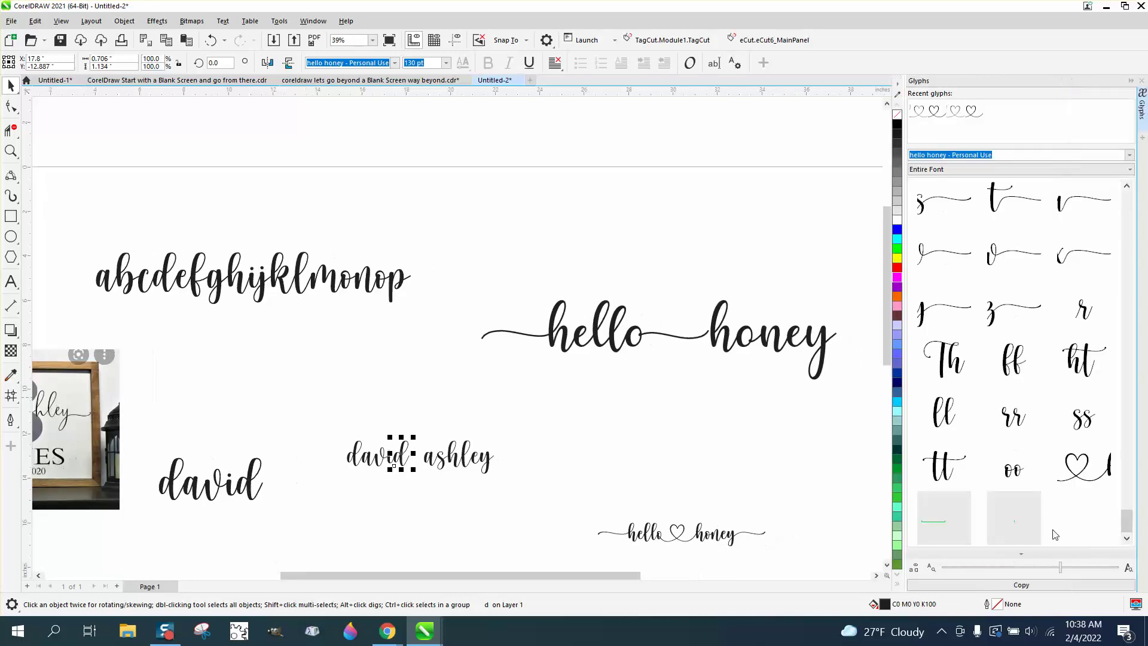
drag(1063, 571, 1069, 570)
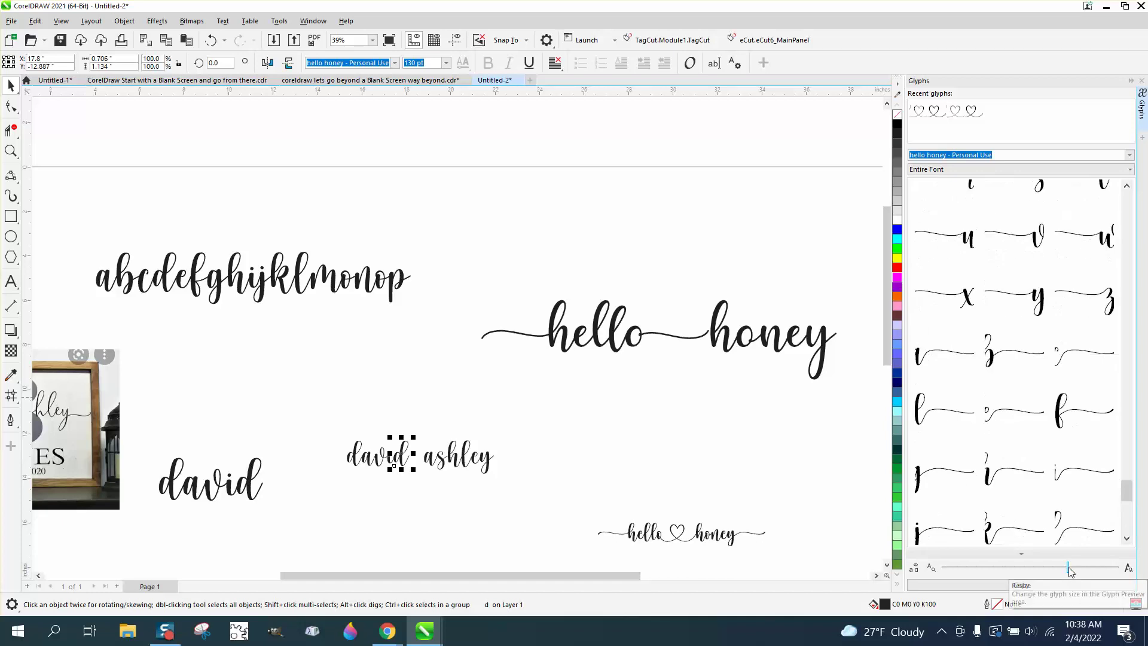
drag(1136, 505, 1128, 441)
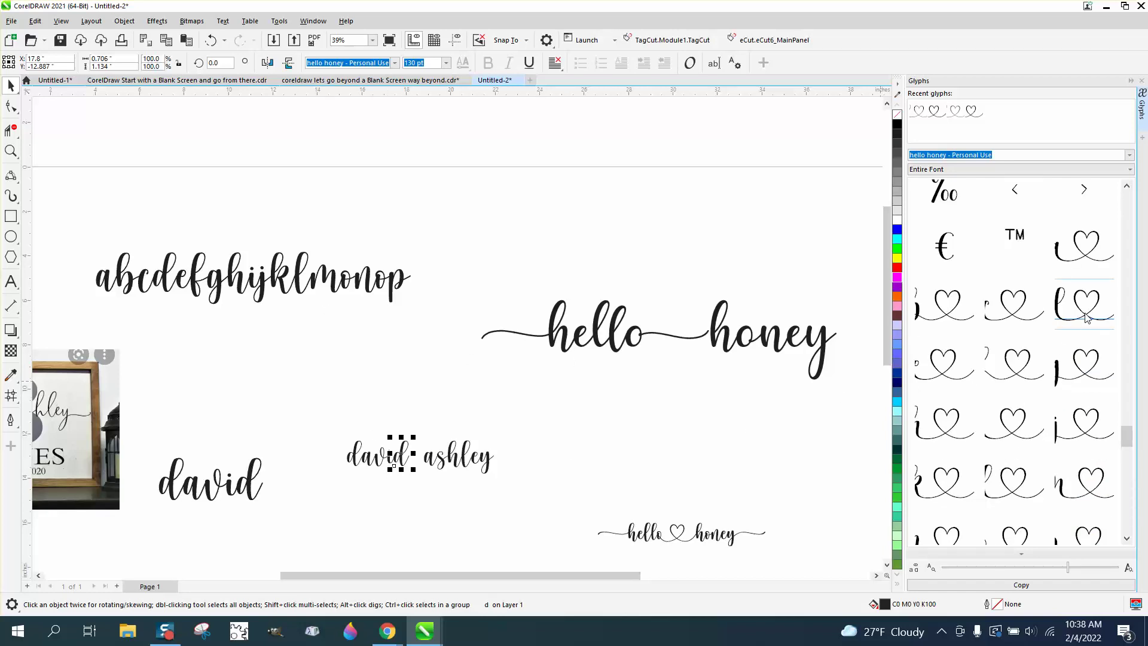
drag(1087, 318, 655, 450)
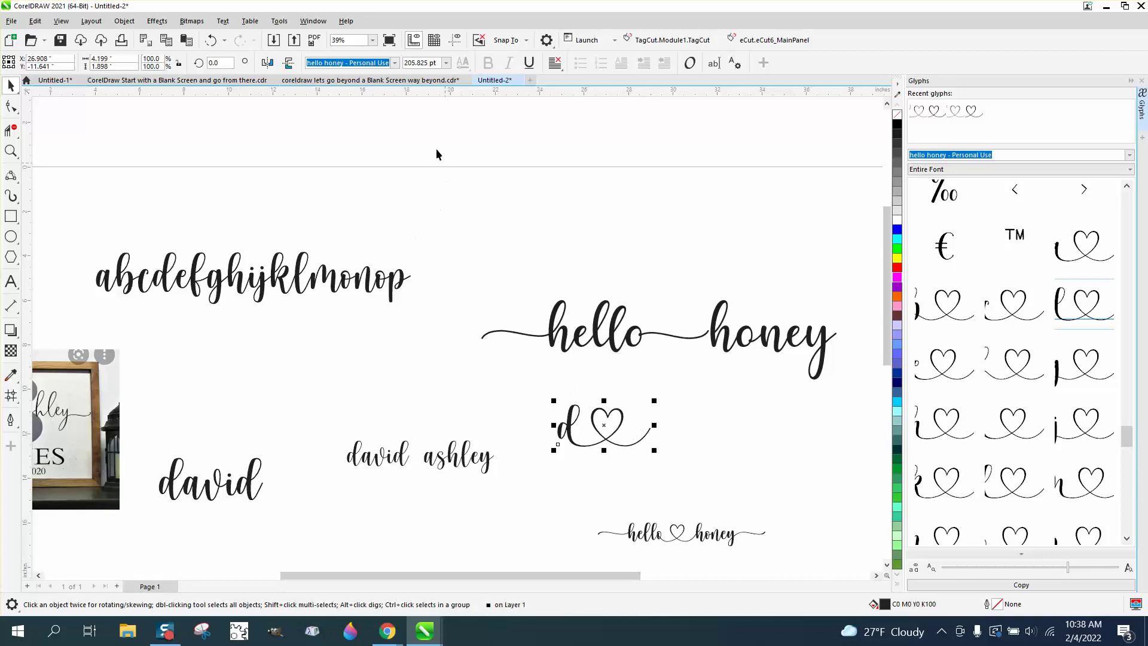
Resize the d-and-heart glyph to 130 pt to match the ashley text
click(456, 450)
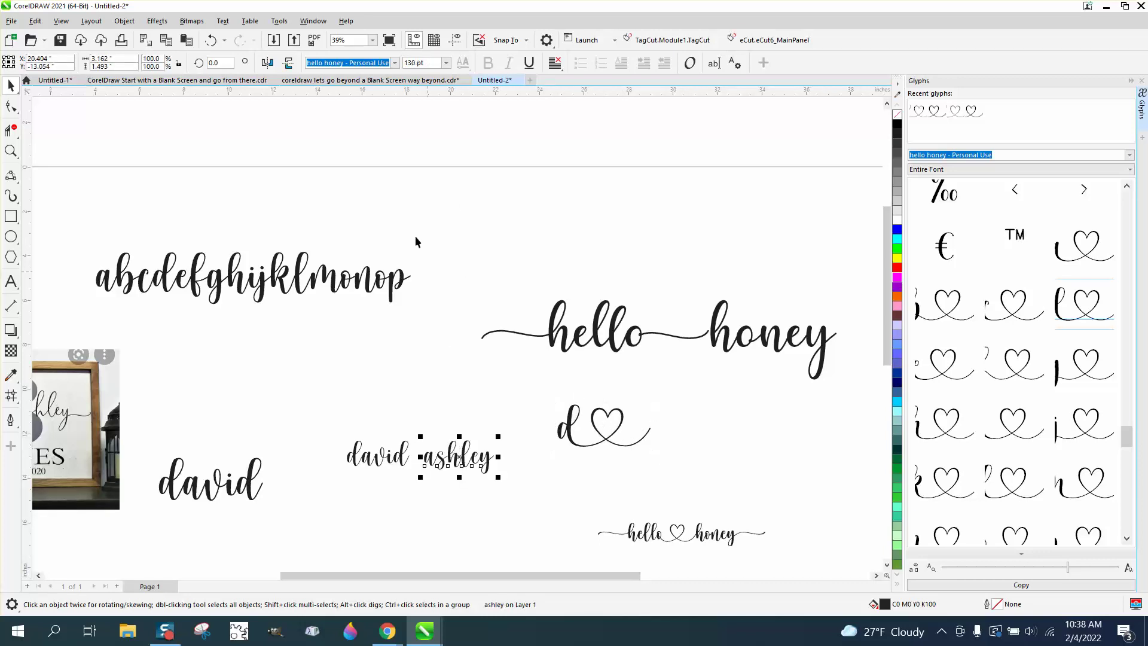
click(592, 439)
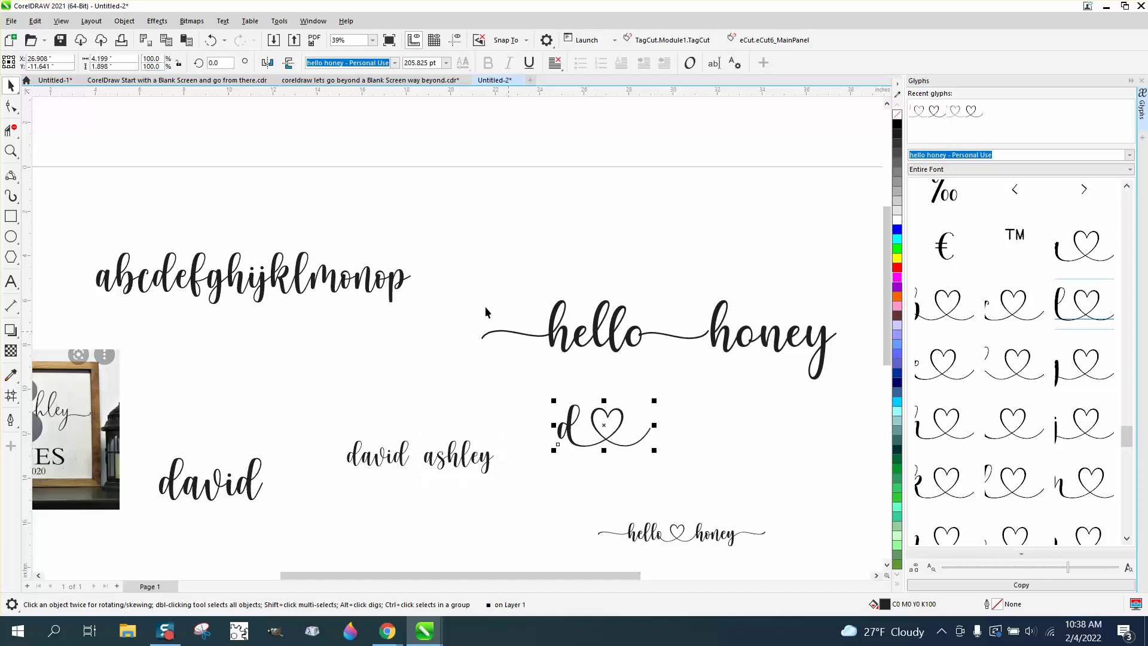
click(422, 63)
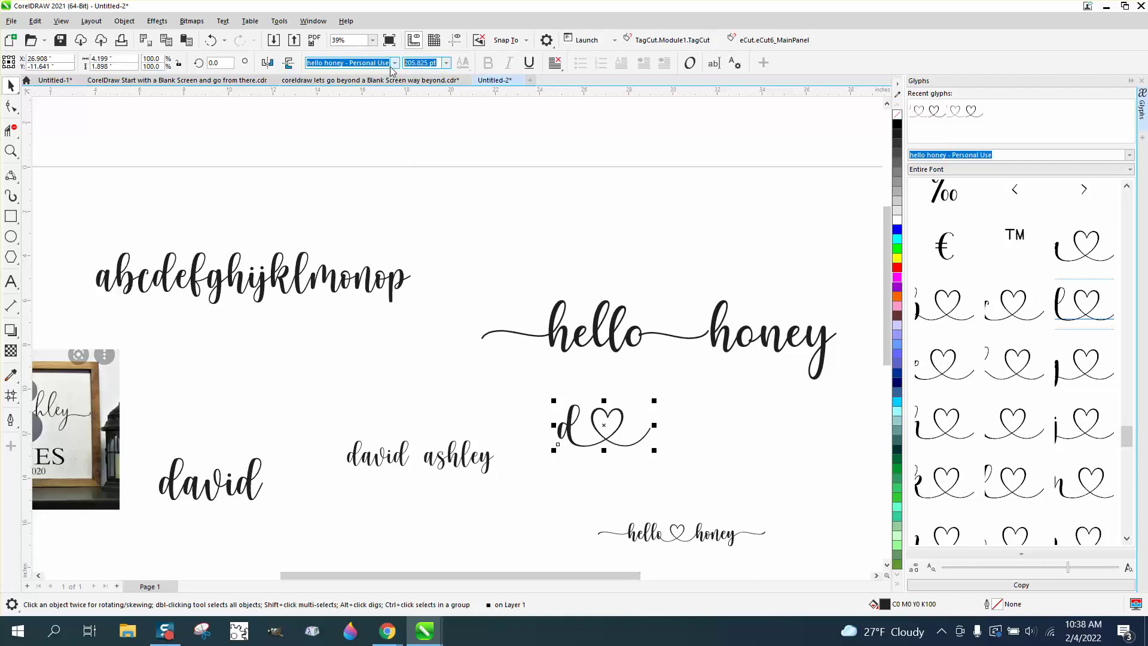
text(130)
key(Return)
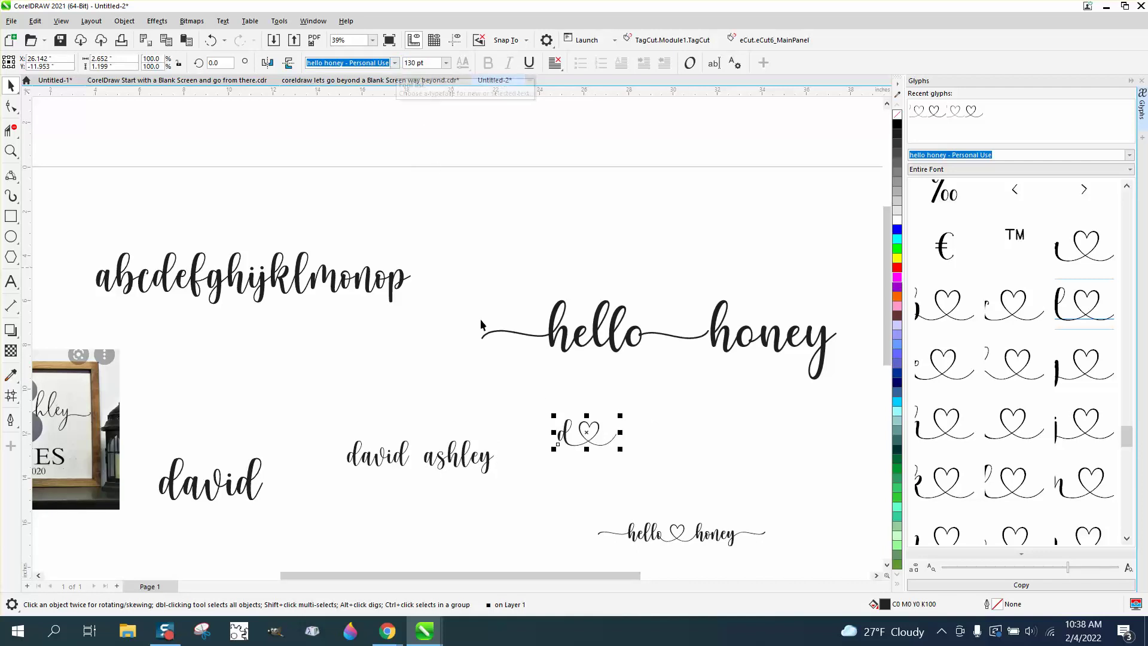
Move the plain final d out of david and put the d-and-heart glyph in its place
click(586, 435)
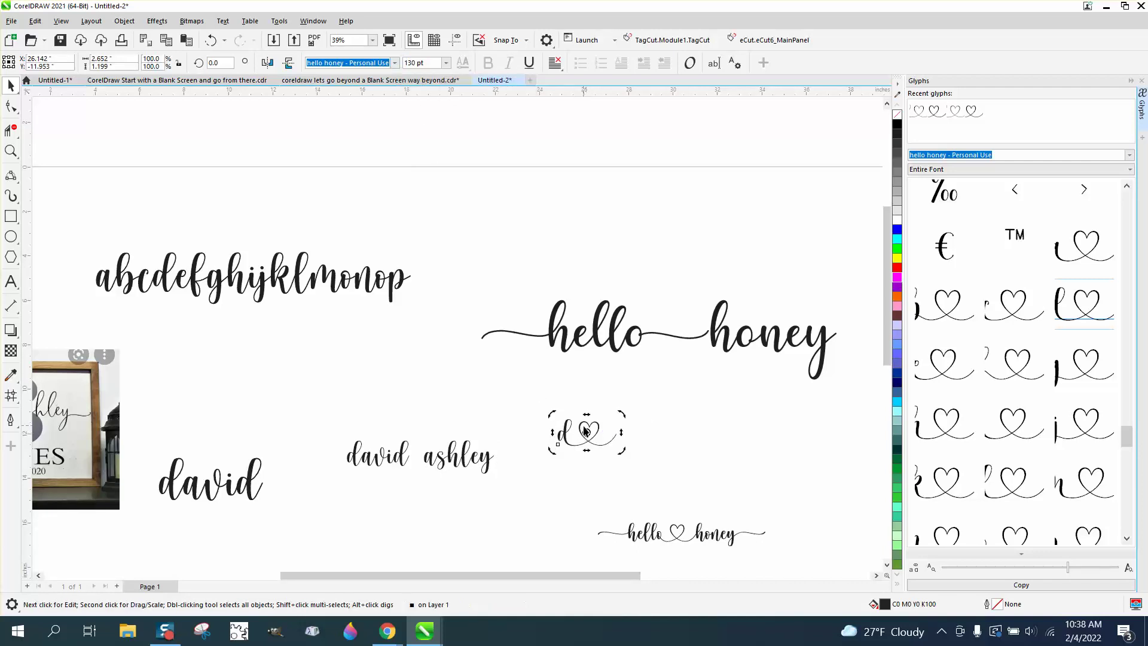
click(586, 431)
drag(586, 432, 368, 363)
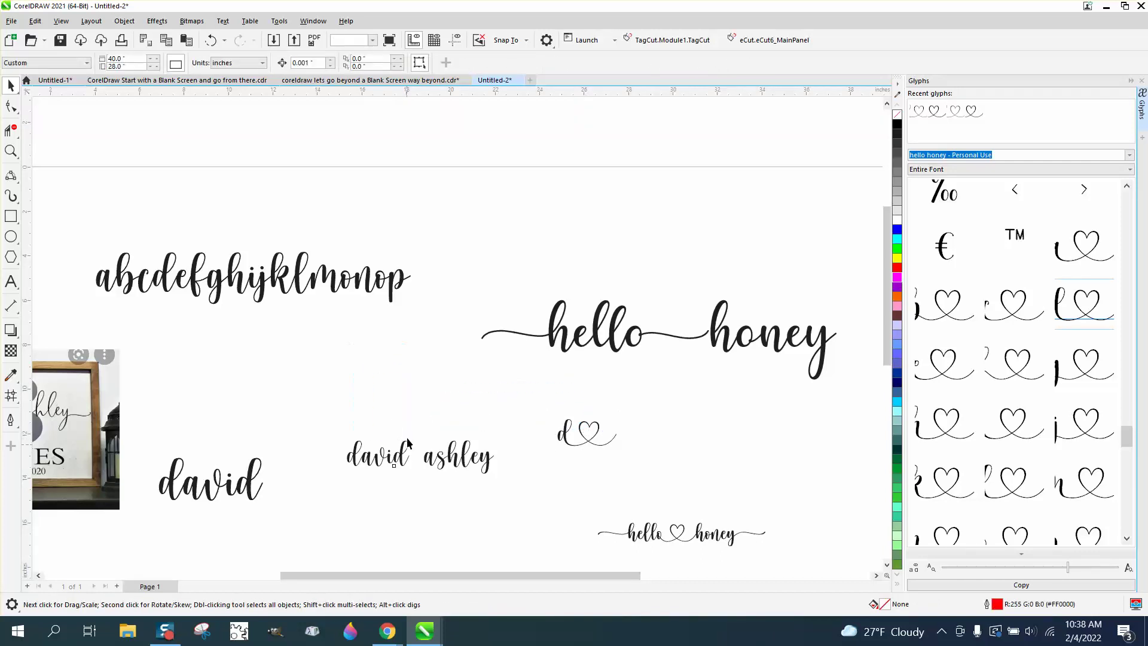
drag(406, 449, 357, 361)
drag(592, 445, 531, 484)
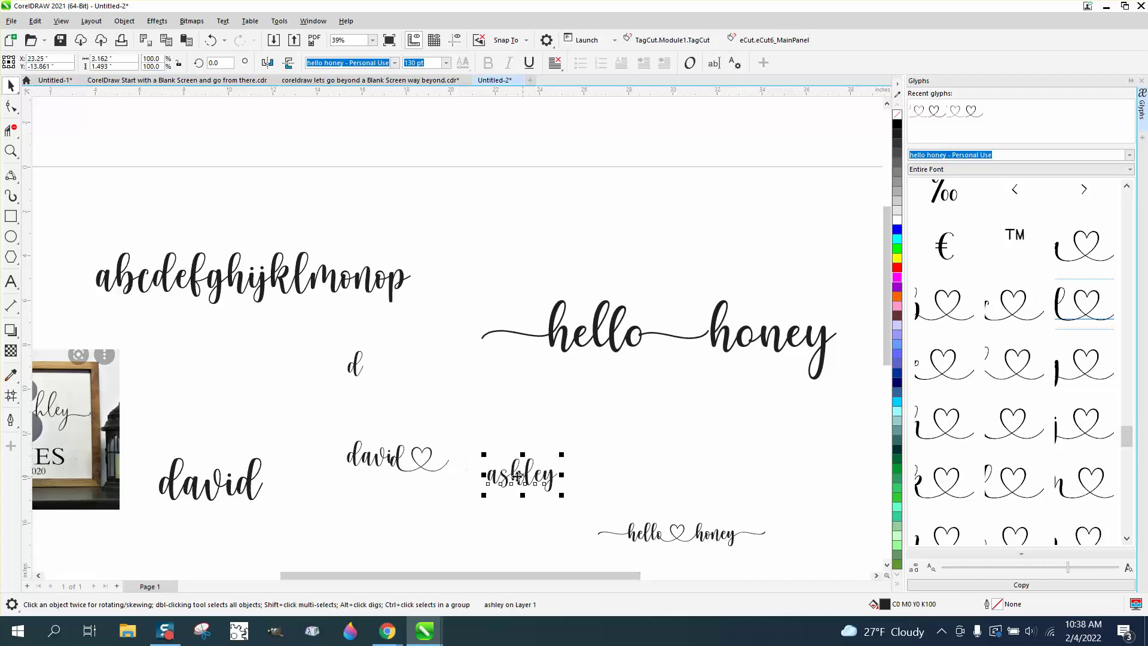
click(11, 151)
Zoom in on david, nudge the heart glyph, and slide ashley left to follow the heart's tail
drag(317, 377, 533, 505)
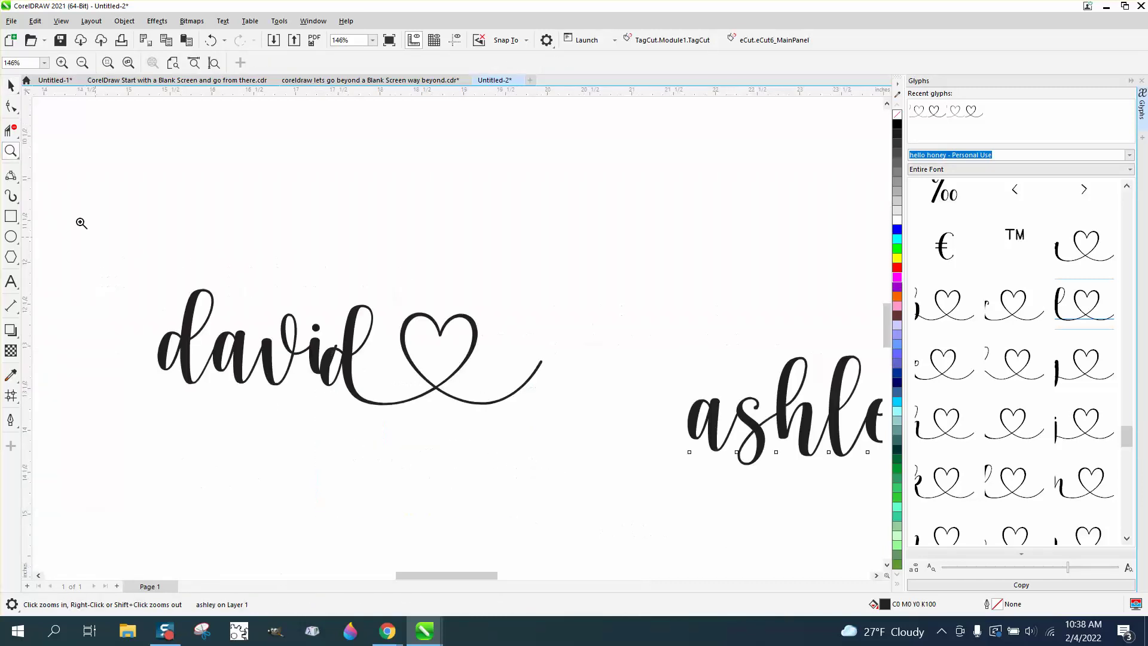
click(11, 86)
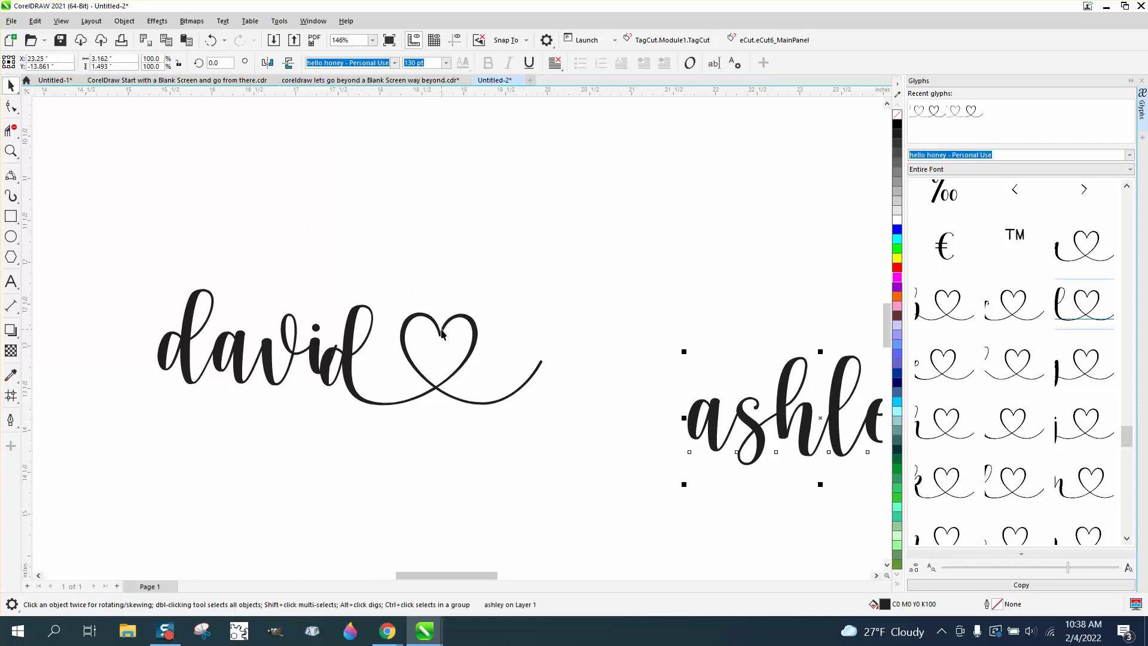
drag(441, 330, 454, 318)
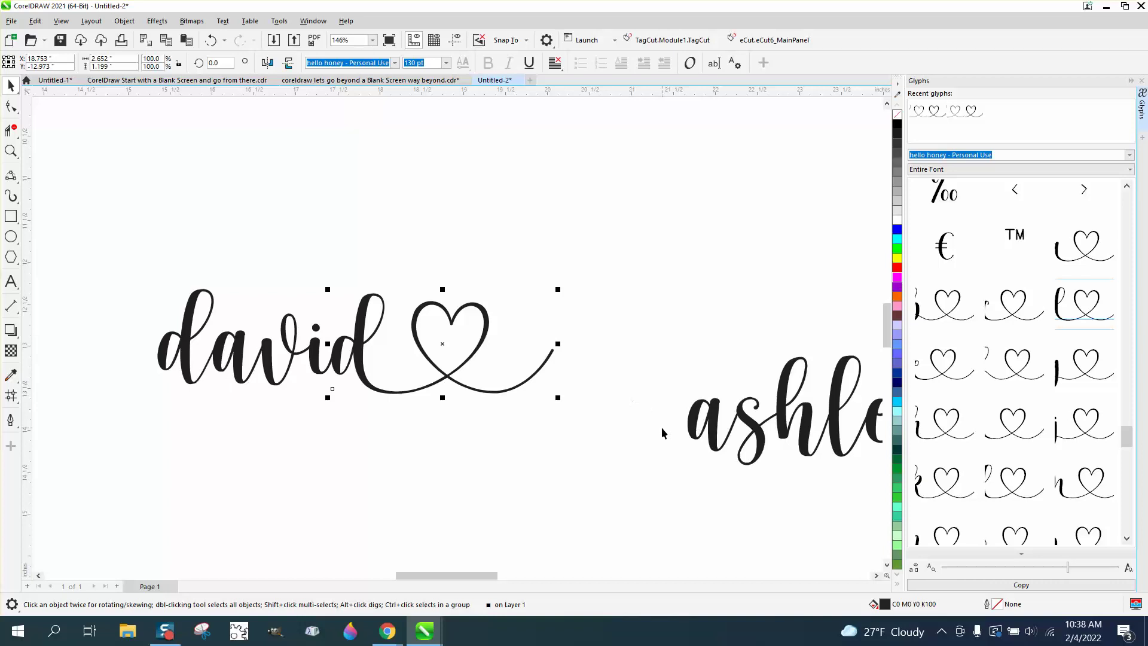
drag(717, 429, 563, 357)
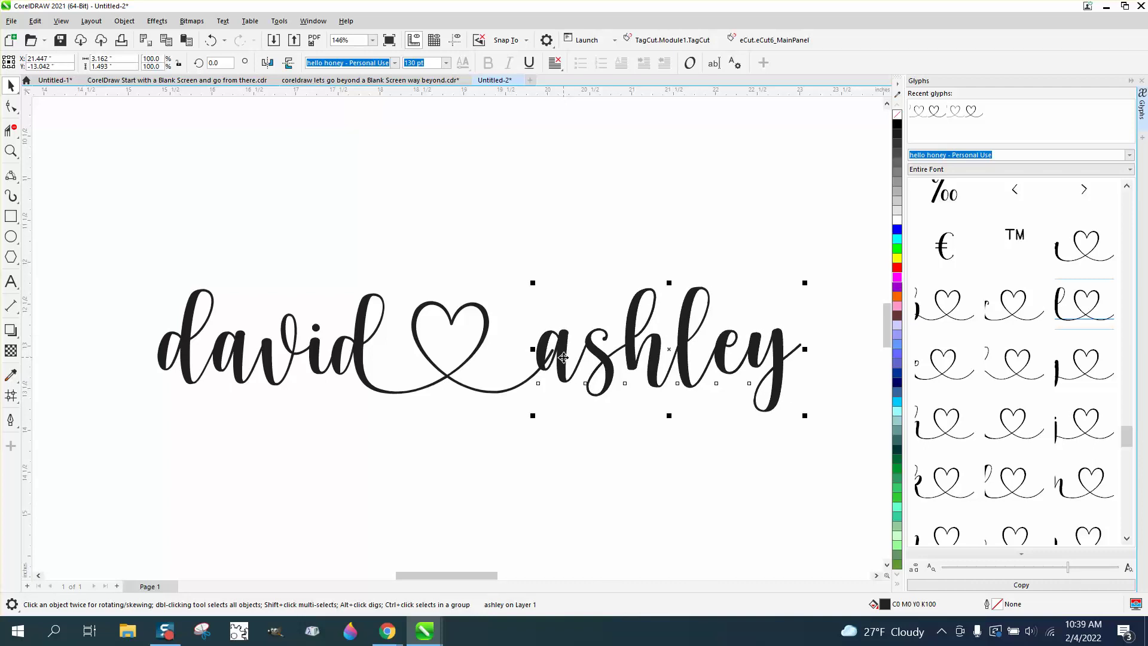
Convert the heart glyph to curves and delete the tail segment crossing into ashley's a
click(480, 344)
click(125, 21)
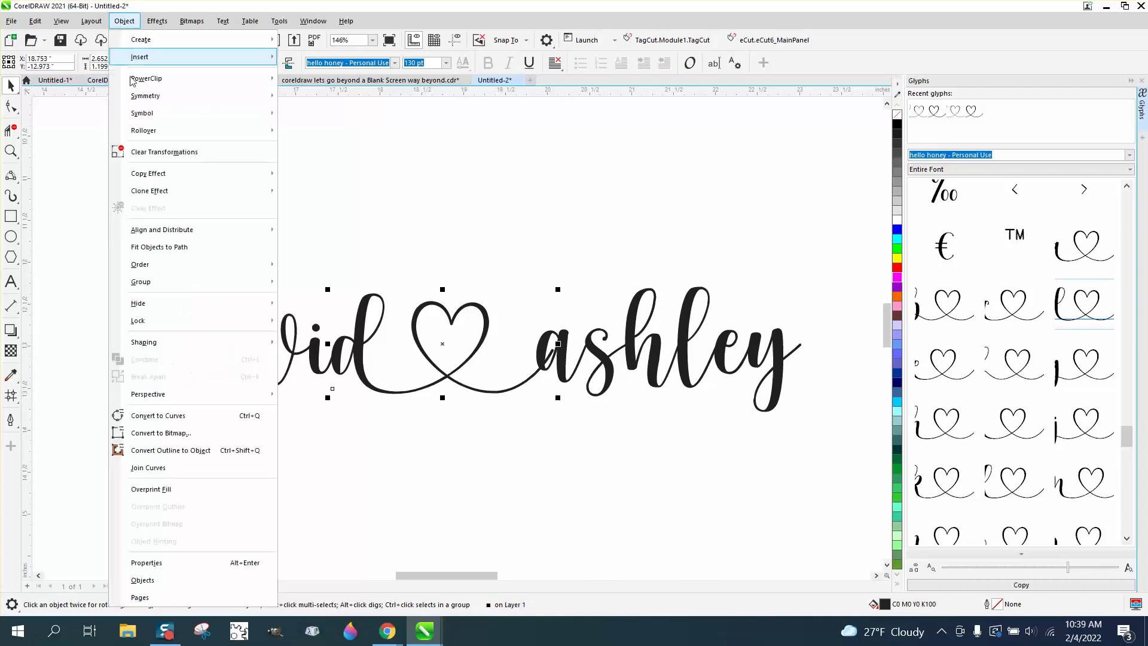
click(164, 416)
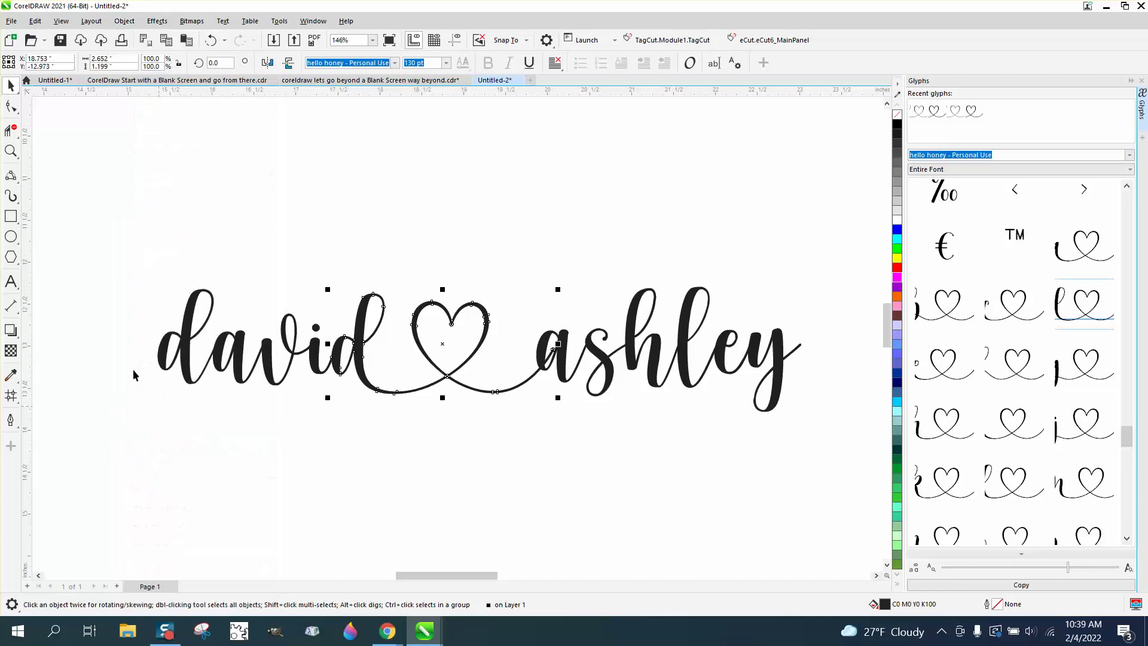
click(11, 130)
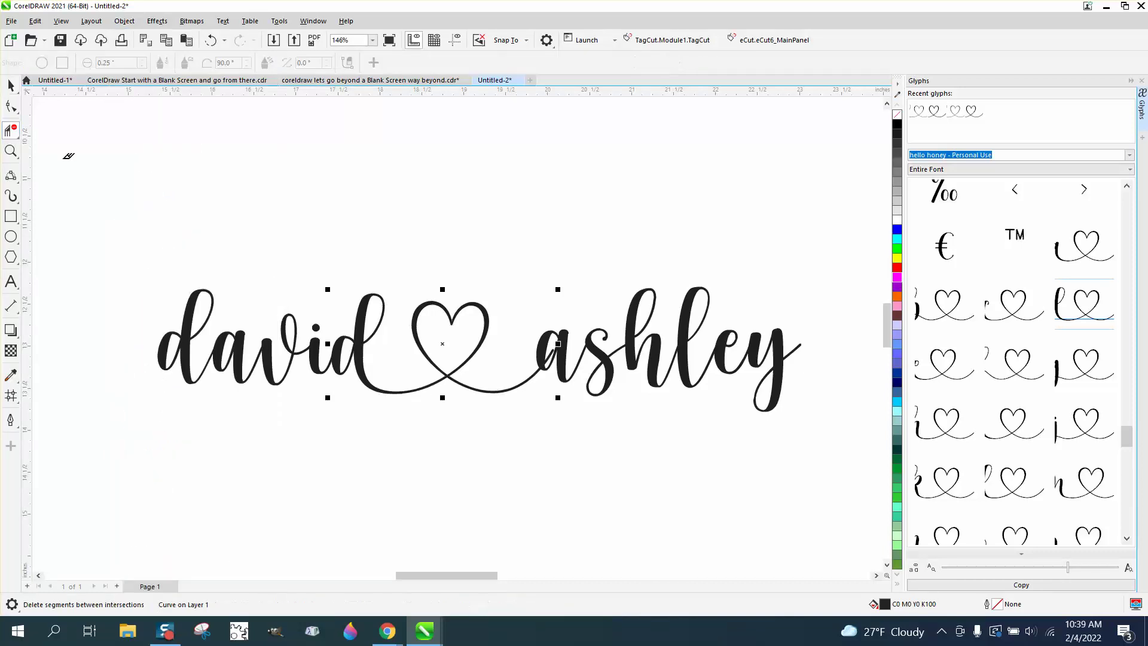
click(550, 353)
click(11, 86)
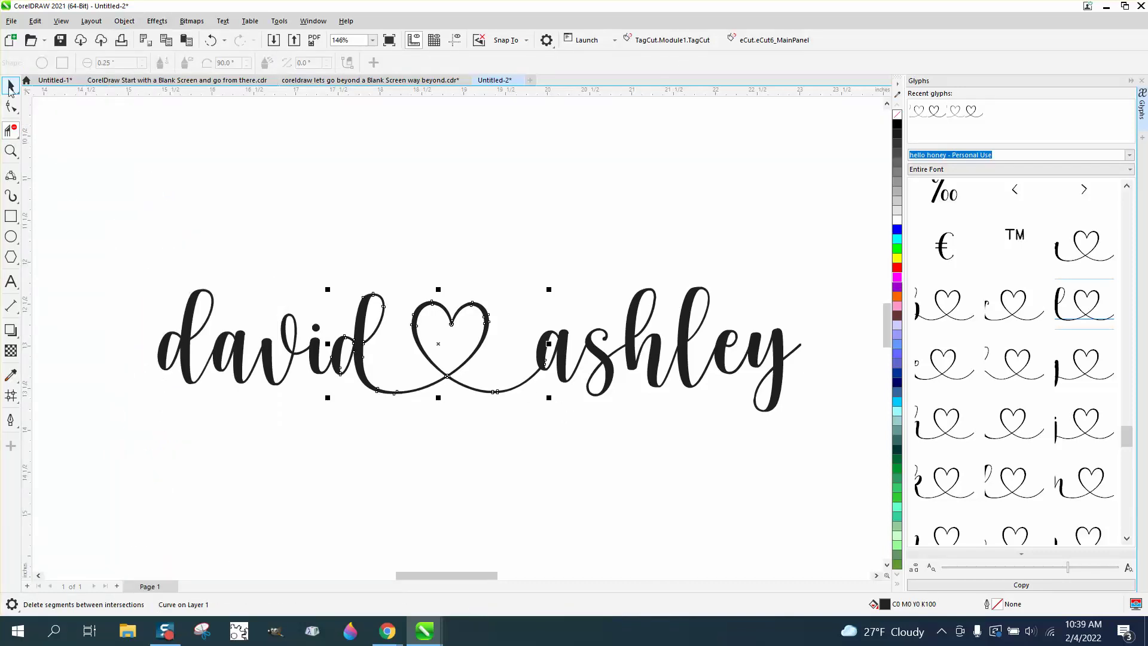
click(529, 425)
Zoom out on the canvas and scroll the Glyphs docker to the swash-tail letter alternates
scroll(473, 403, down, 1)
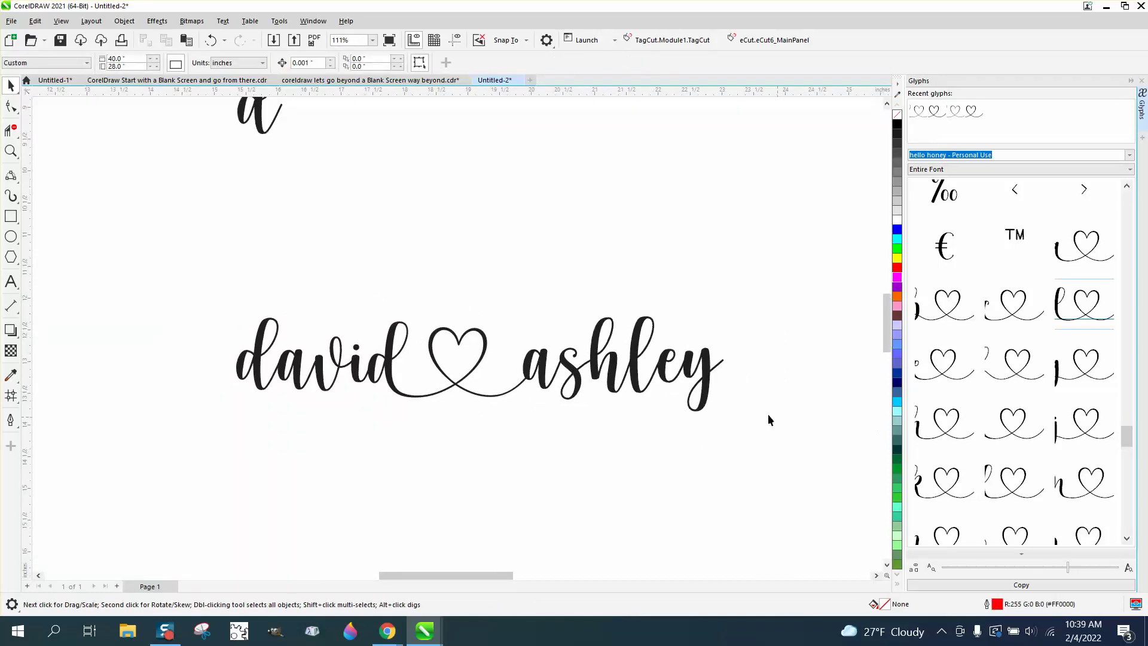
scroll(712, 377, down, 1)
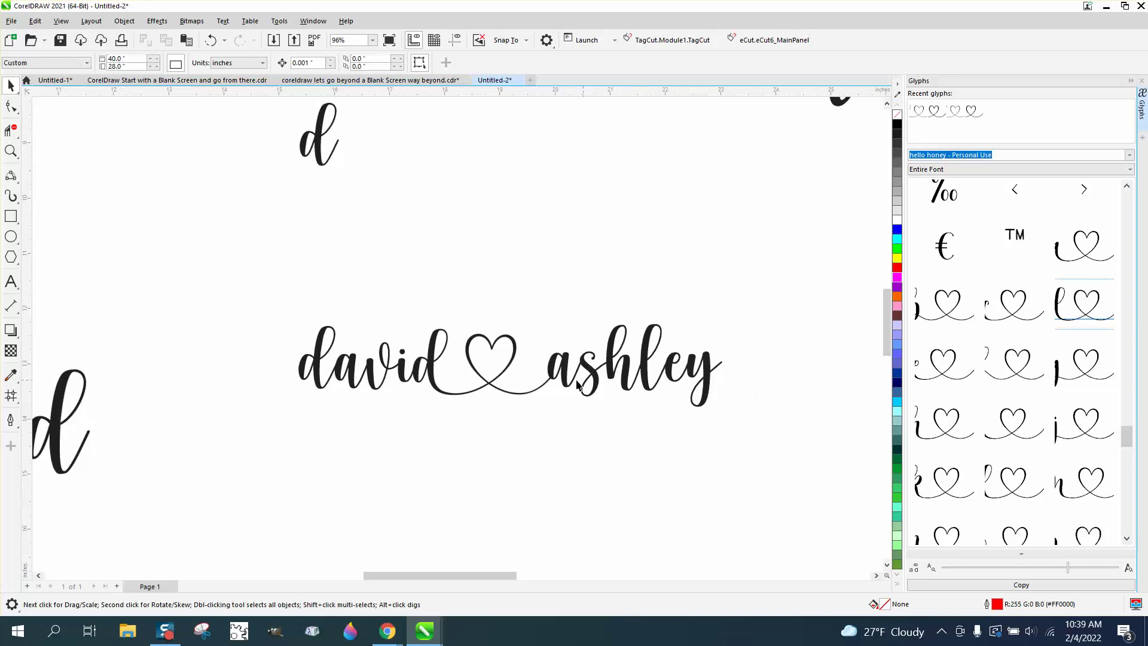
scroll(569, 385, down, 1)
scroll(569, 388, down, 1)
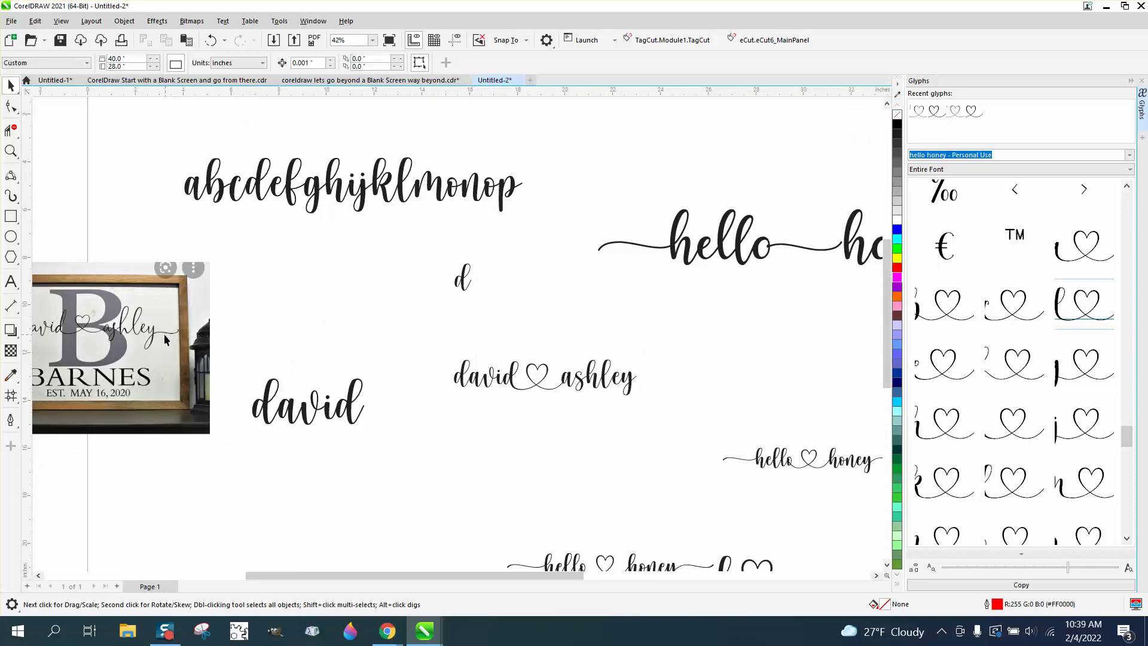
click(1131, 458)
drag(1132, 462, 1132, 506)
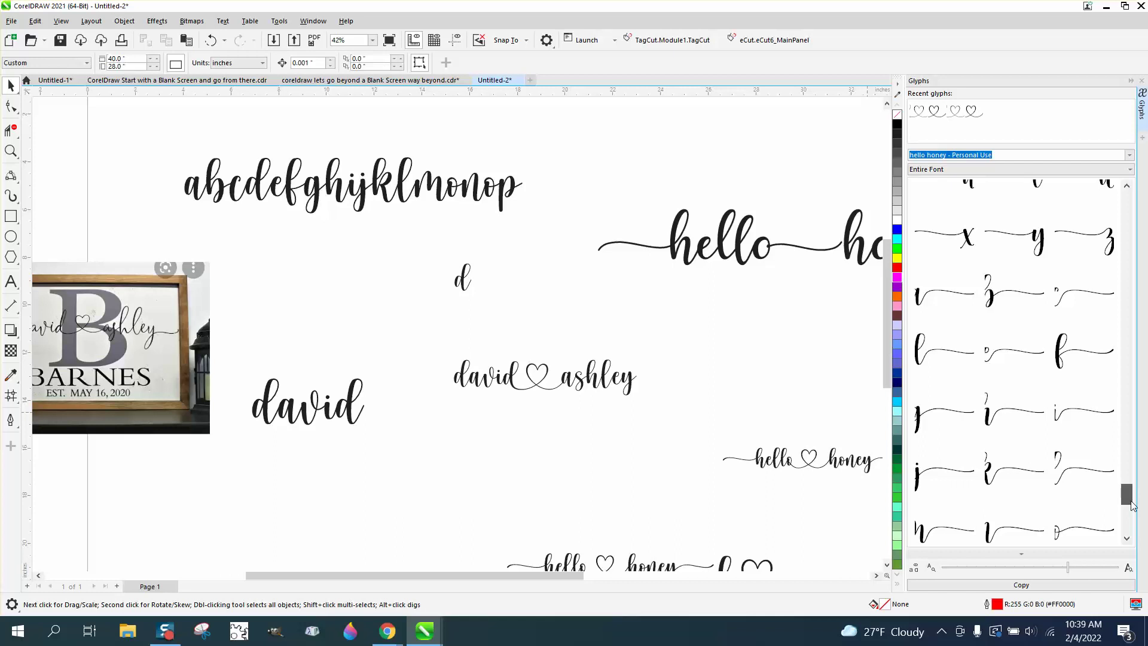
drag(1132, 506, 1134, 522)
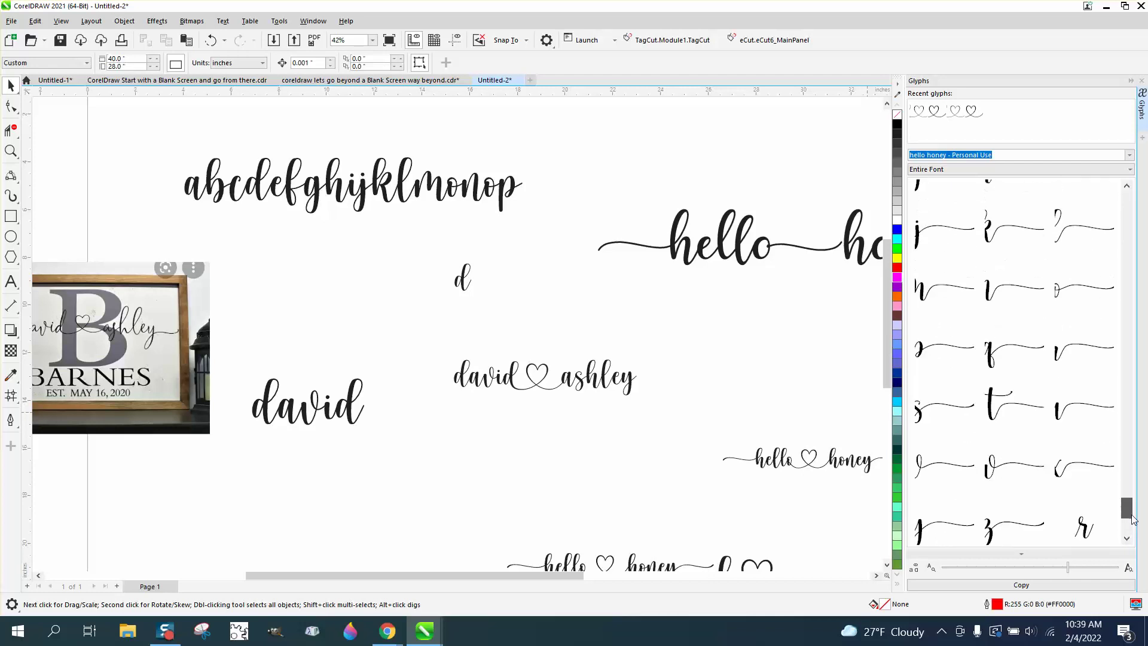
scroll(1135, 518, up, 1)
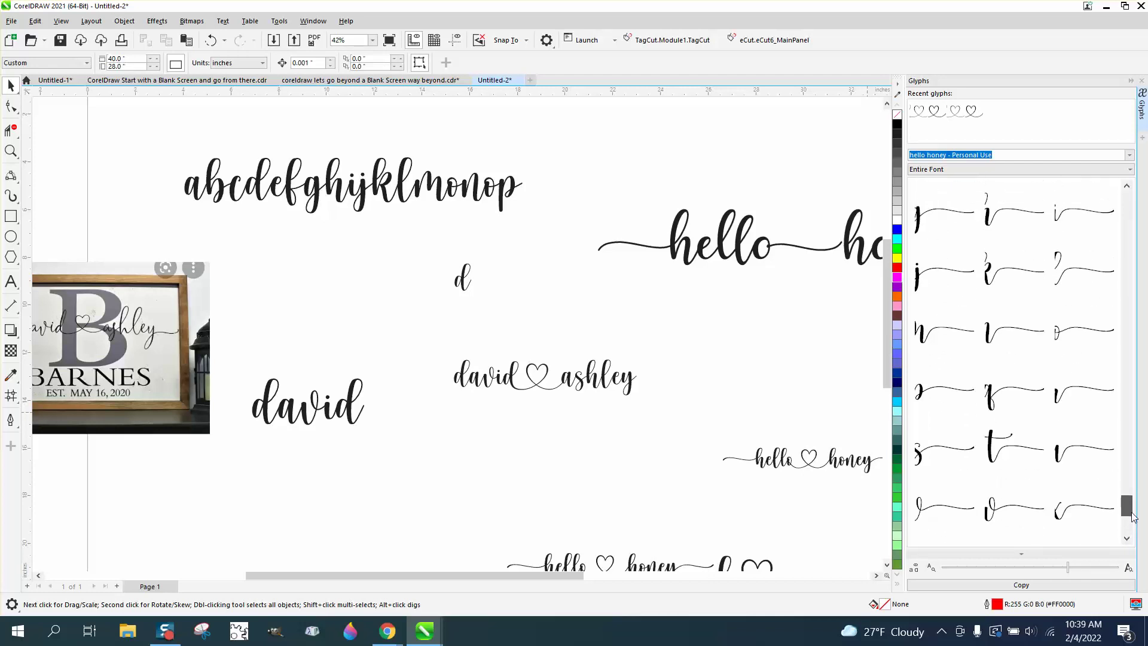
scroll(1135, 518, up, 1)
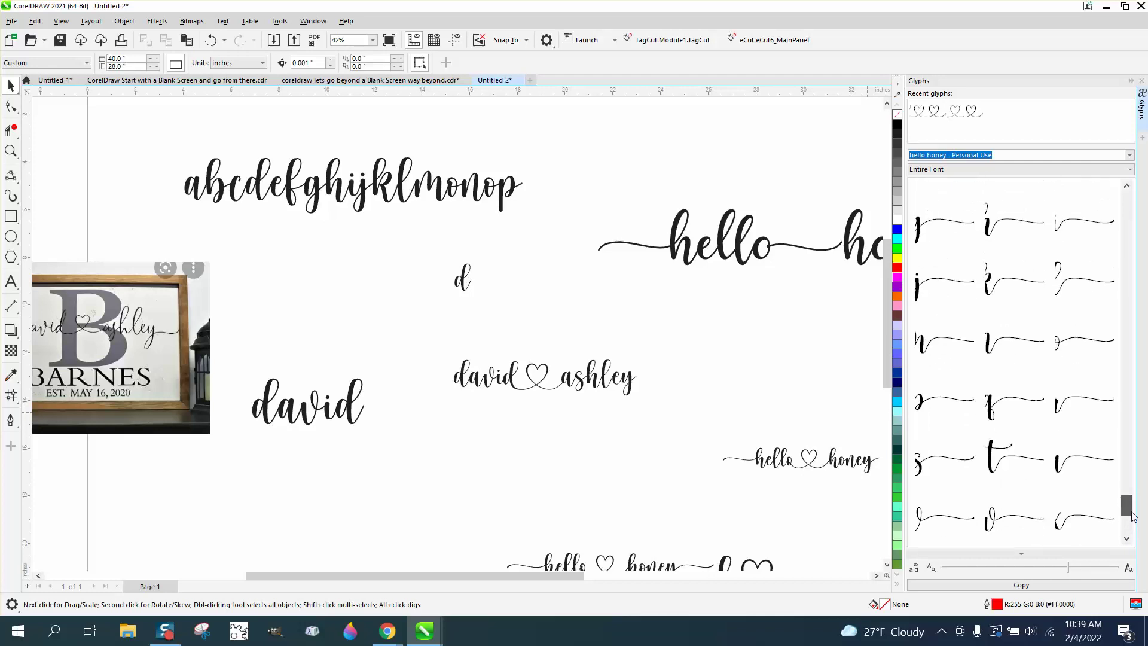
drag(1132, 513, 1134, 506)
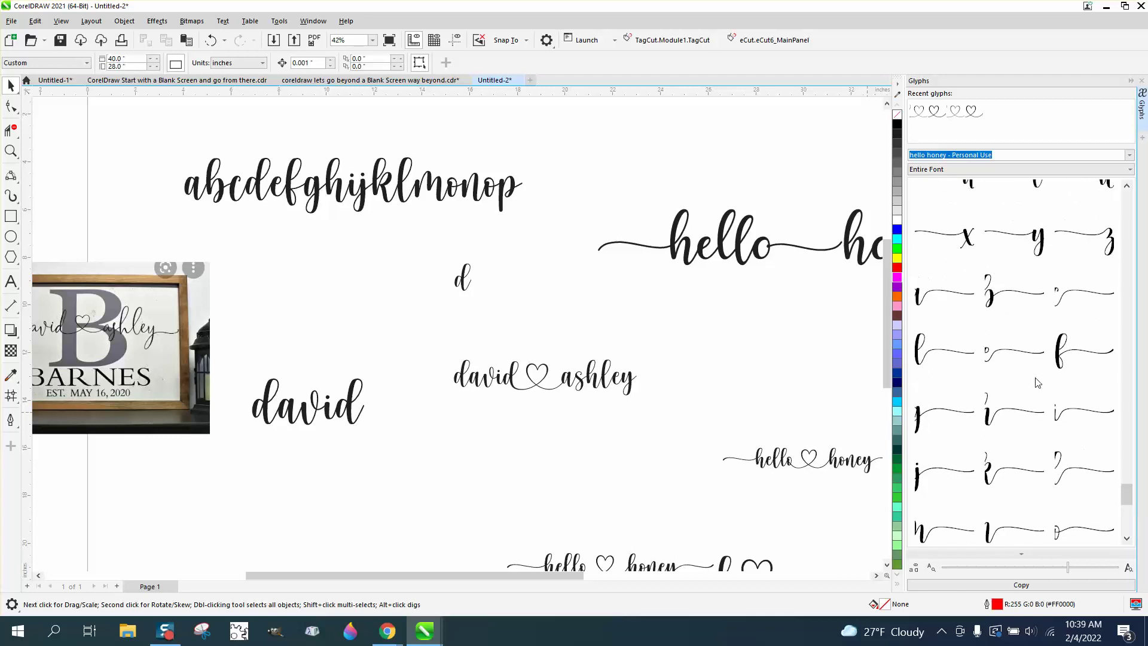
Insert the lead-in swash y glyph at 130 pt
click(1041, 259)
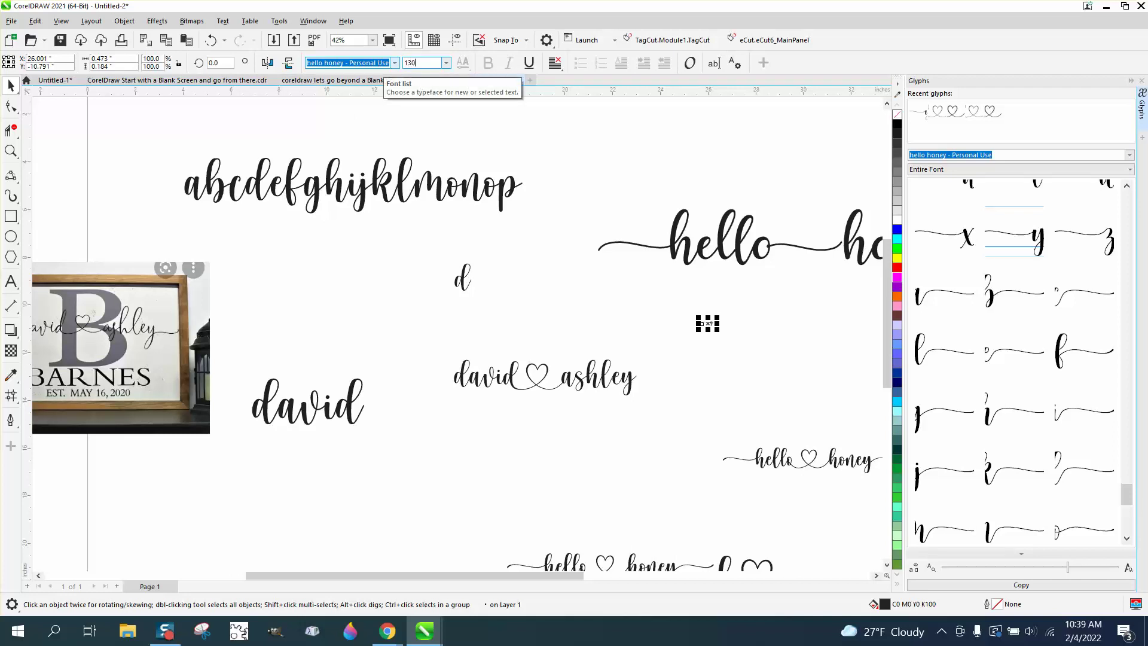
text(130)
key(Return)
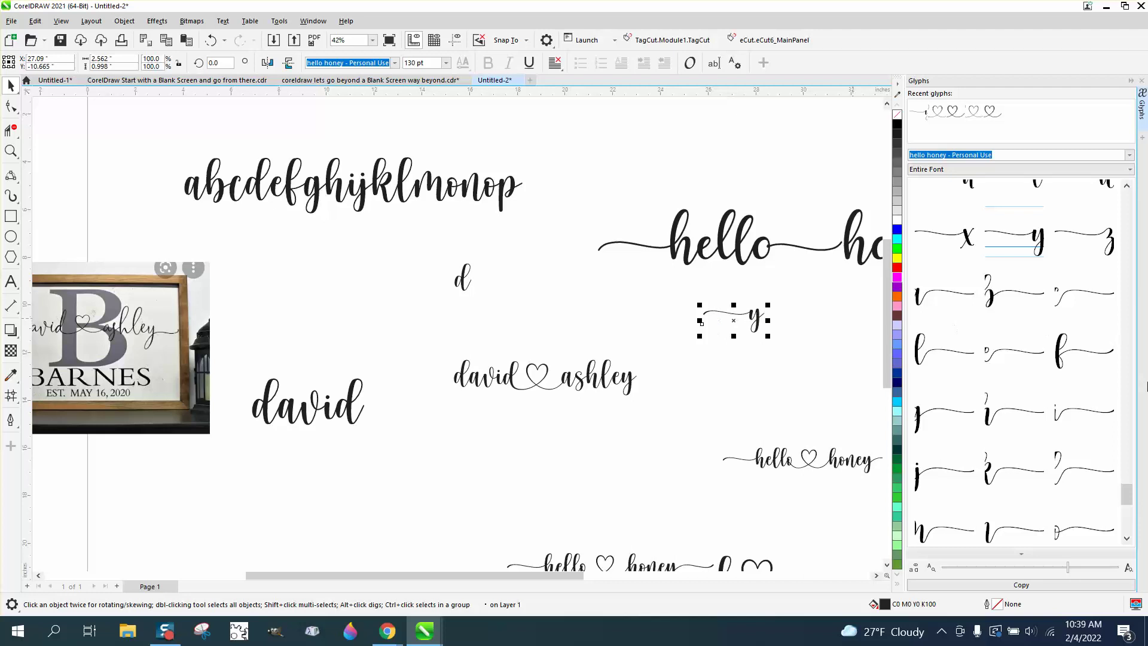
Add the long-tailed swash glyph at 130 pt and place it right after ashley
mouse_move(1129, 500)
mouse_down()
mouse_move(1129, 462)
mouse_move(1129, 517)
mouse_up()
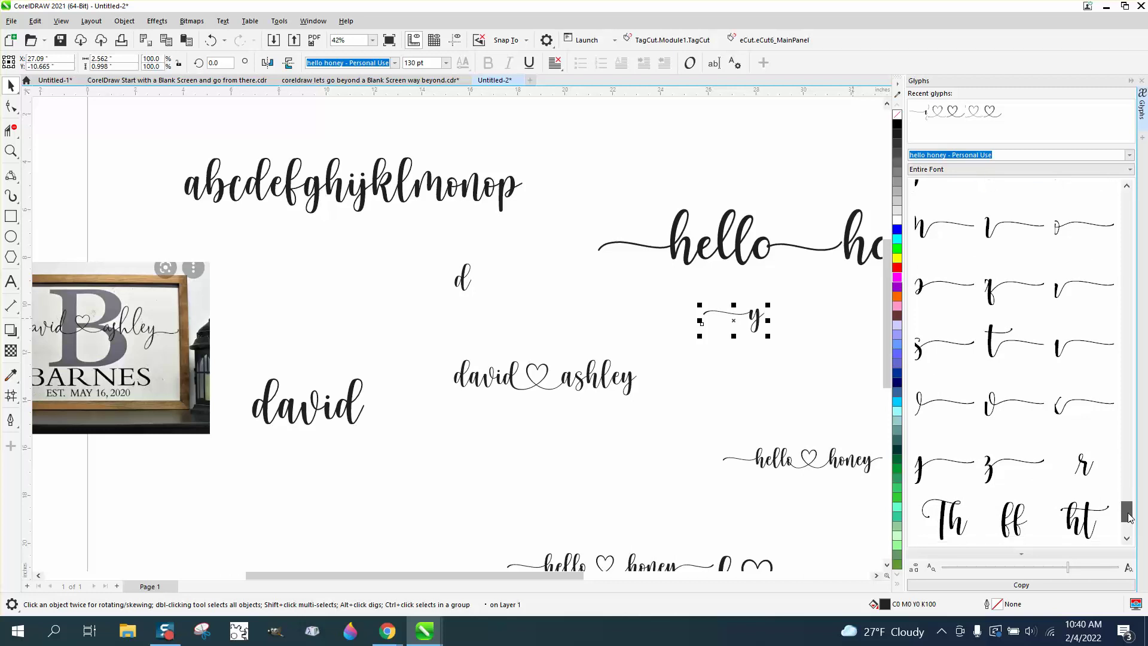
mouse_move(1129, 517)
mouse_down()
mouse_move(1129, 533)
mouse_move(1131, 501)
mouse_up()
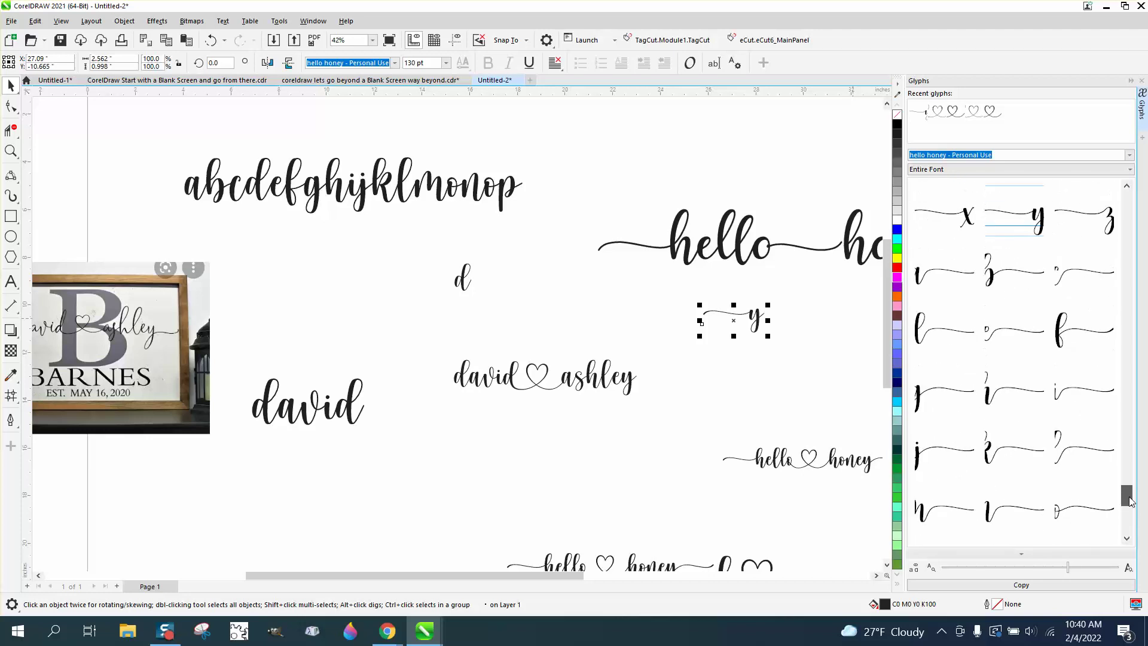
drag(1131, 501, 1131, 506)
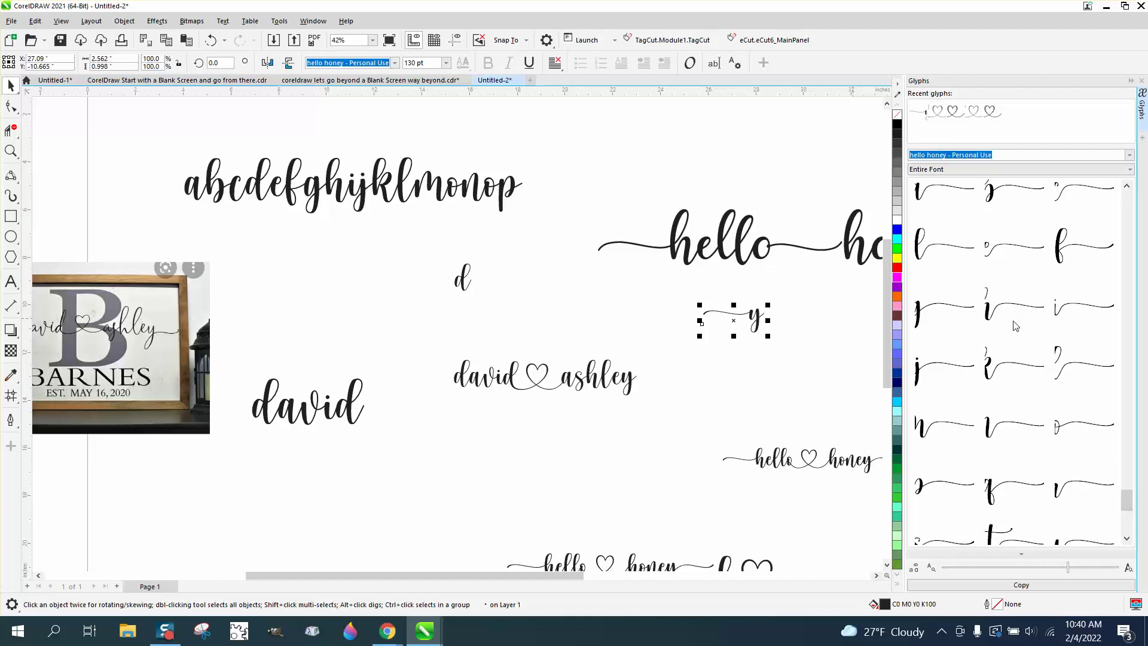
drag(963, 310, 732, 381)
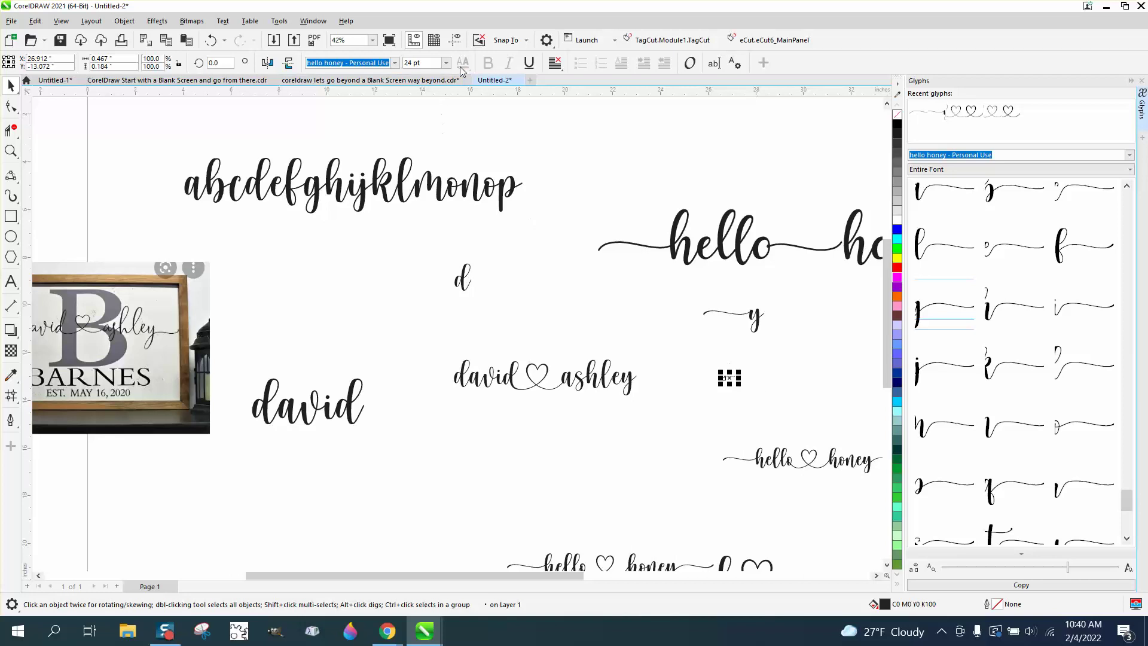
click(439, 62)
text(130)
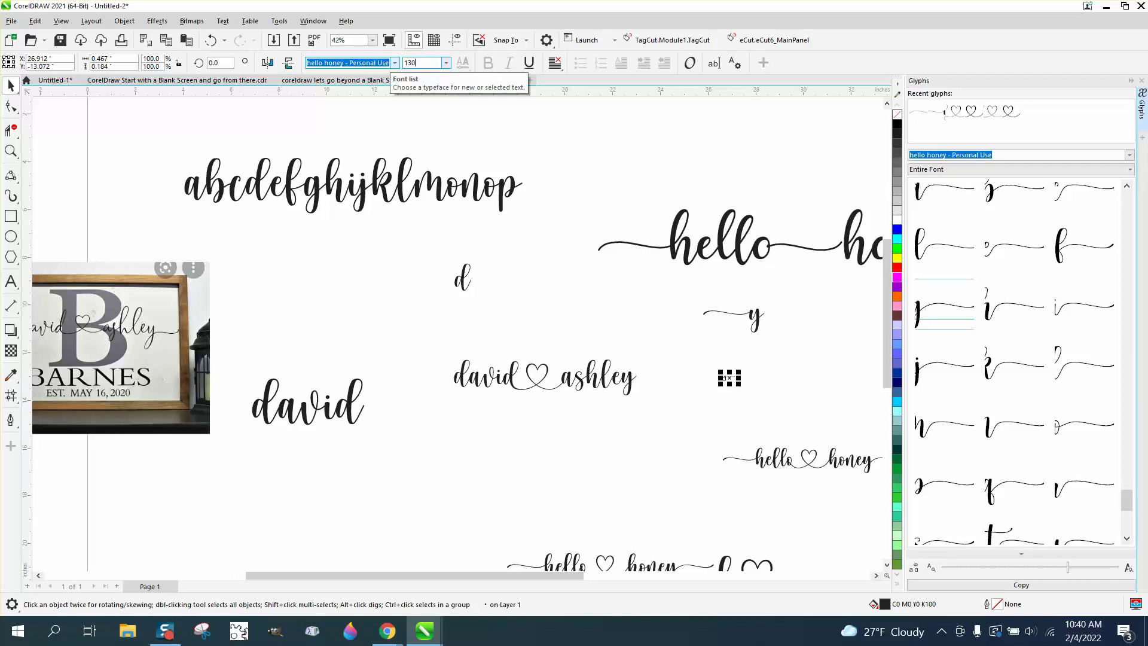
key(Return)
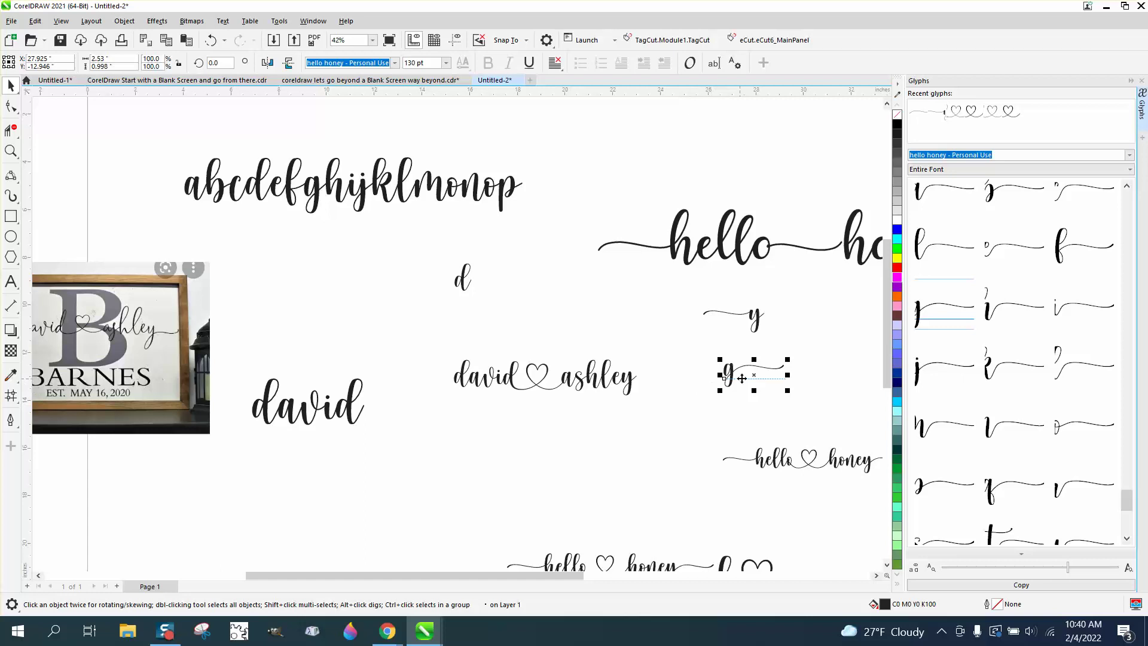
drag(758, 385, 702, 390)
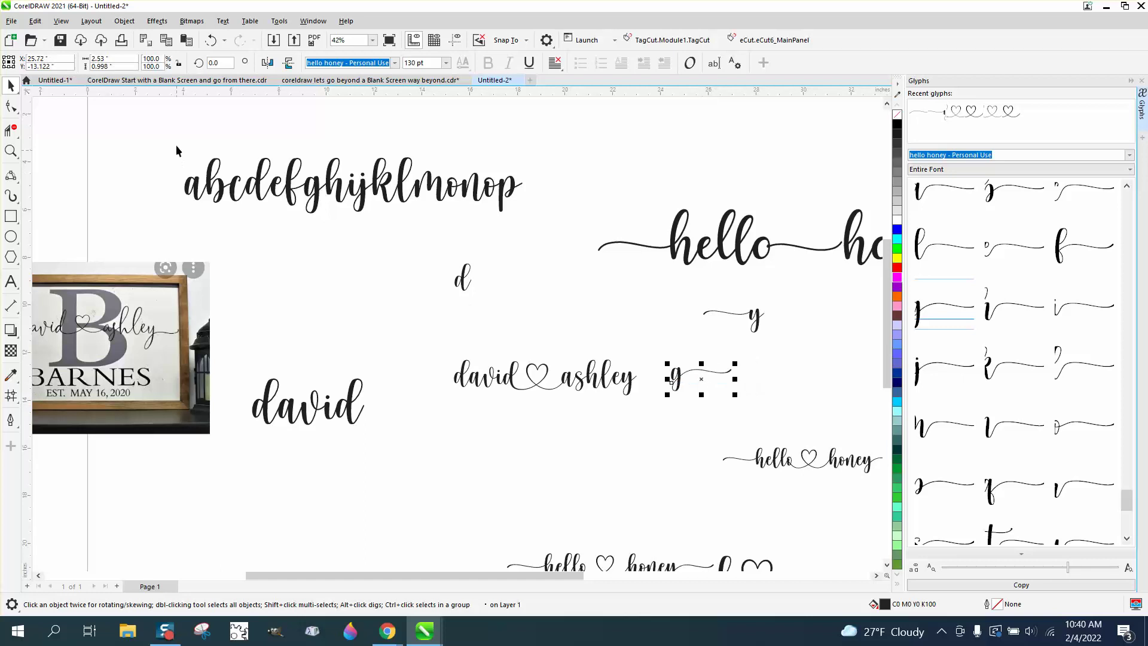
Convert the tailed glyph to curves and zoom in on it
click(124, 21)
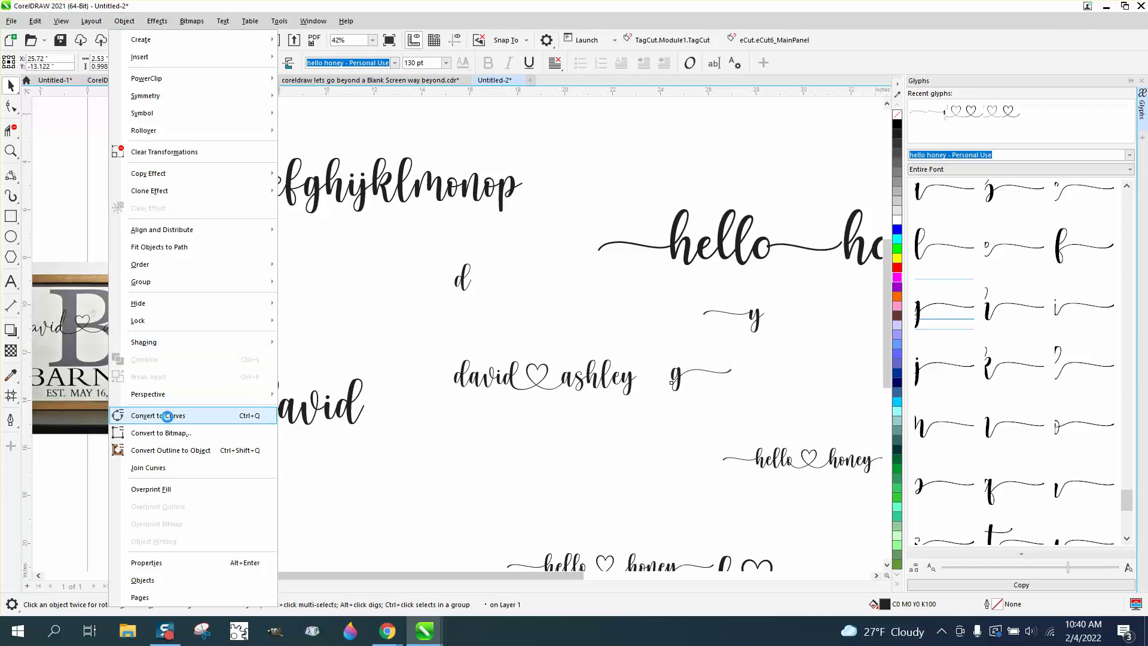
click(166, 416)
click(652, 424)
click(679, 389)
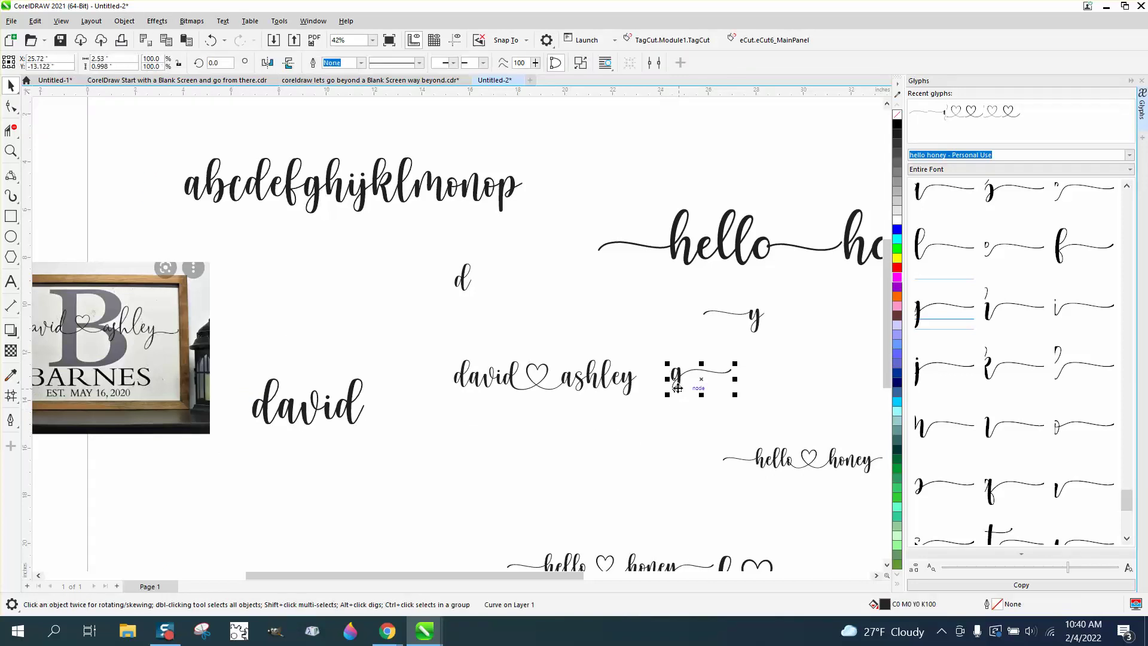
click(10, 150)
mouse_move(634, 338)
mouse_down()
mouse_move(761, 417)
mouse_move(797, 426)
mouse_up()
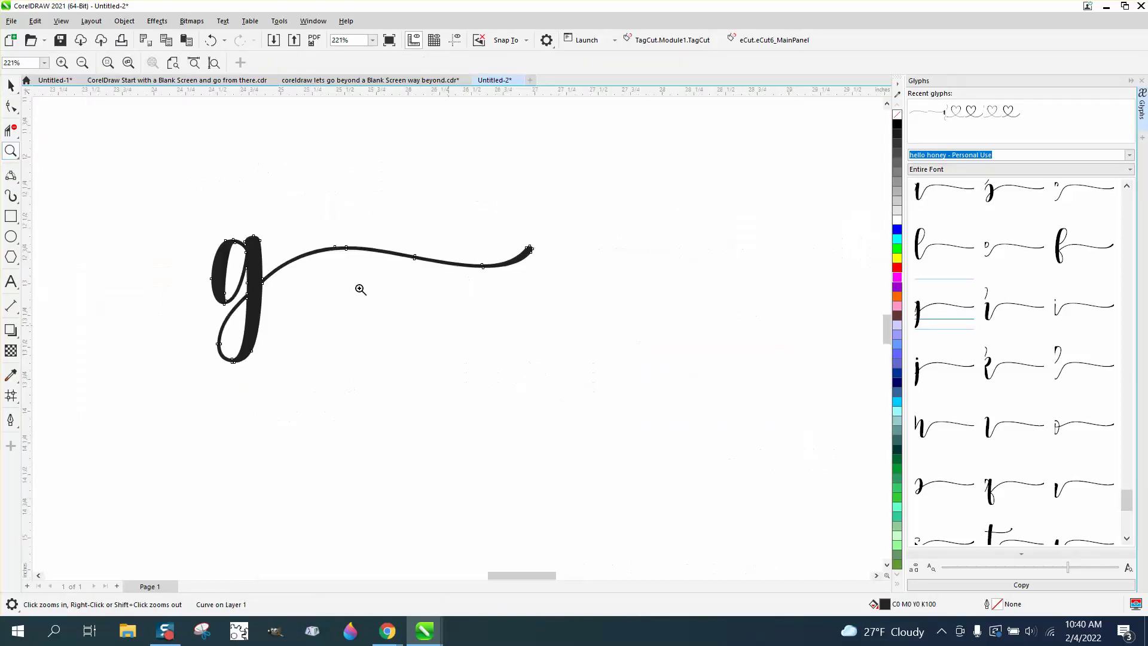
Draw two straight cutting lines beside the g and across its tail
click(16, 184)
click(56, 191)
drag(285, 245, 292, 284)
click(10, 129)
drag(206, 219, 188, 269)
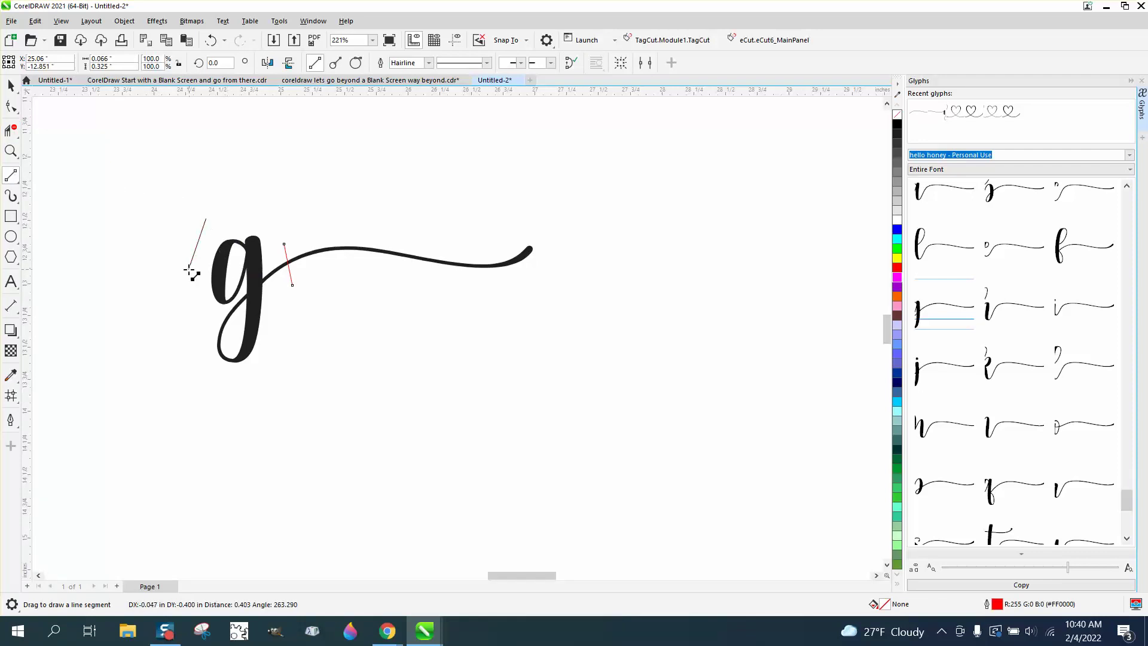
Delete the g's body segments, undoing the last deletion to keep the swash and teardrop
click(17, 138)
click(66, 167)
click(201, 246)
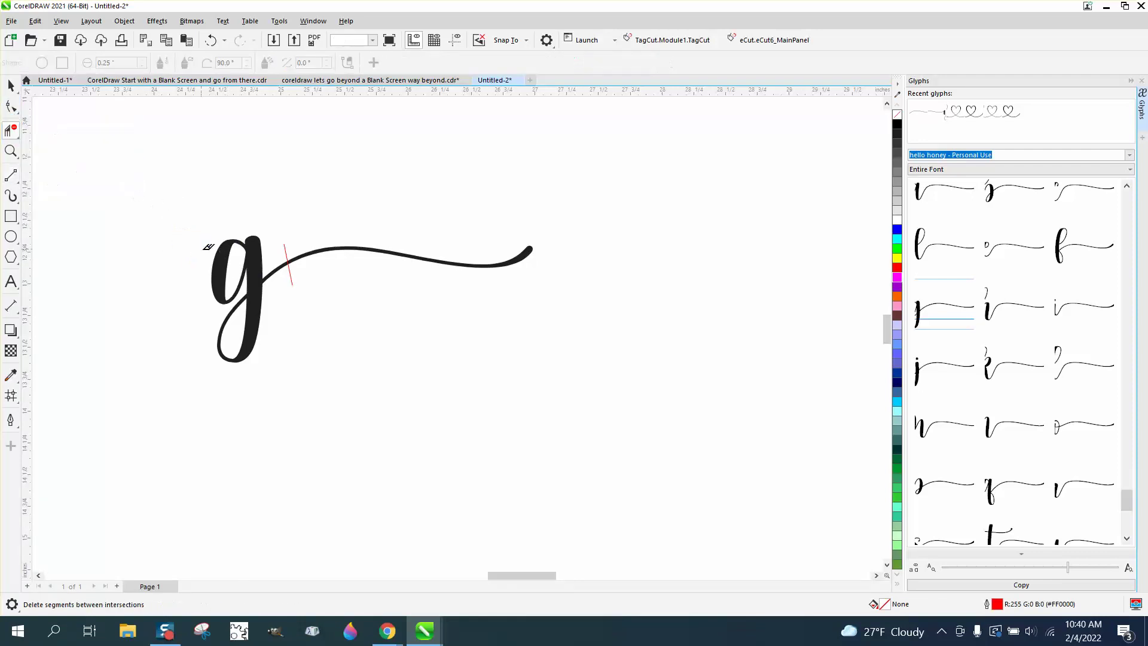
click(248, 272)
click(236, 321)
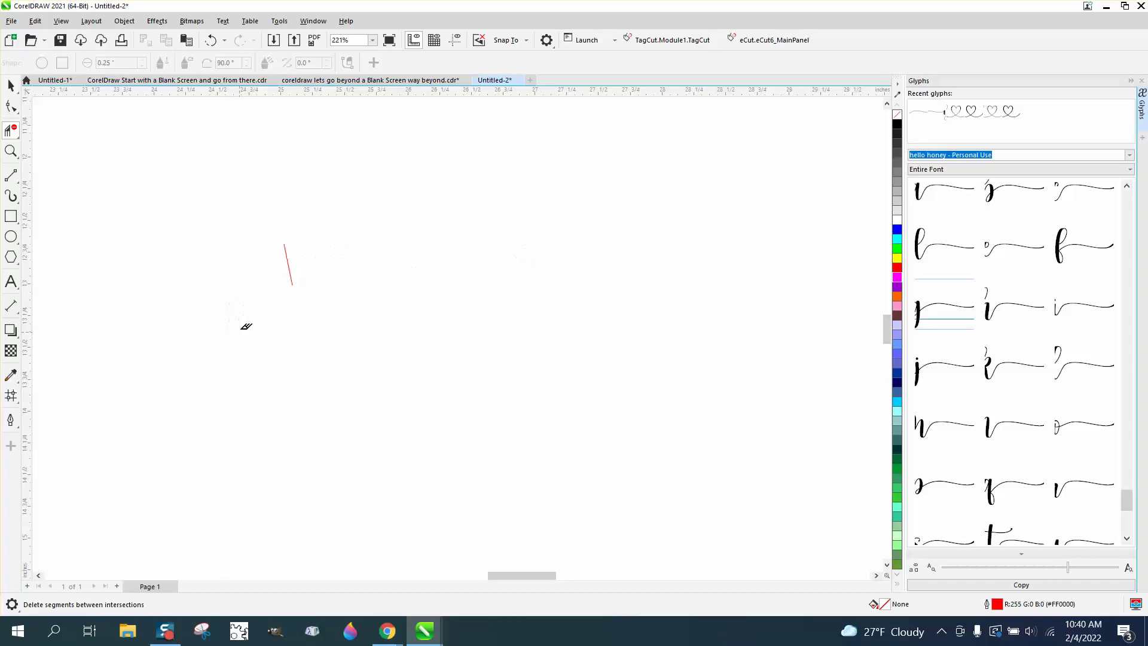
click(210, 42)
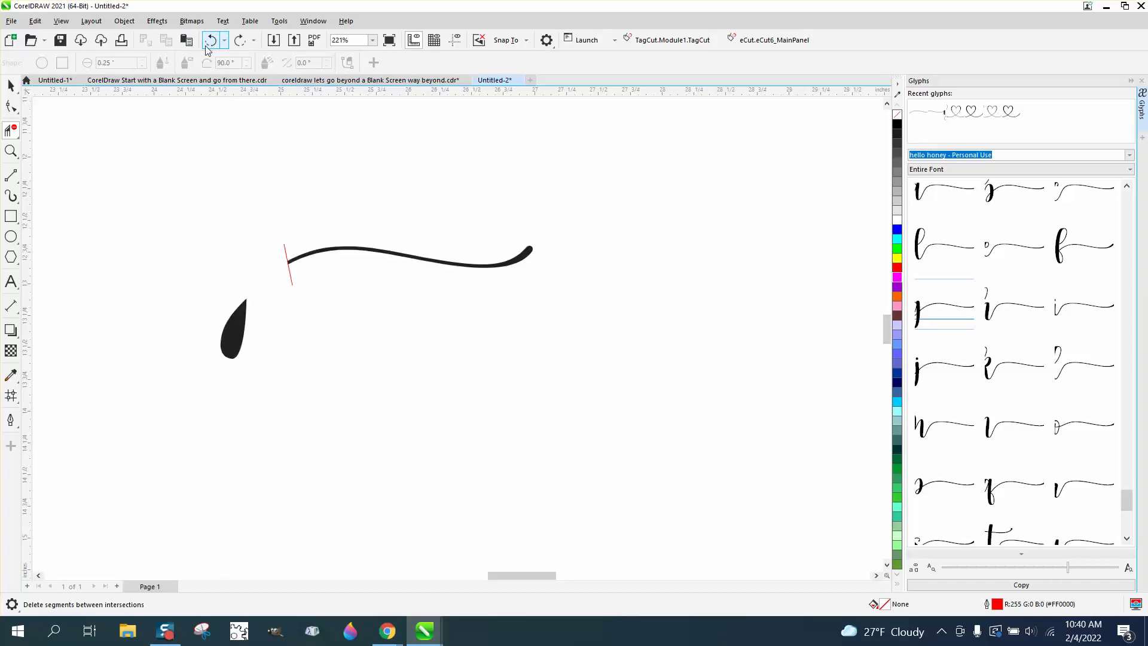
click(123, 22)
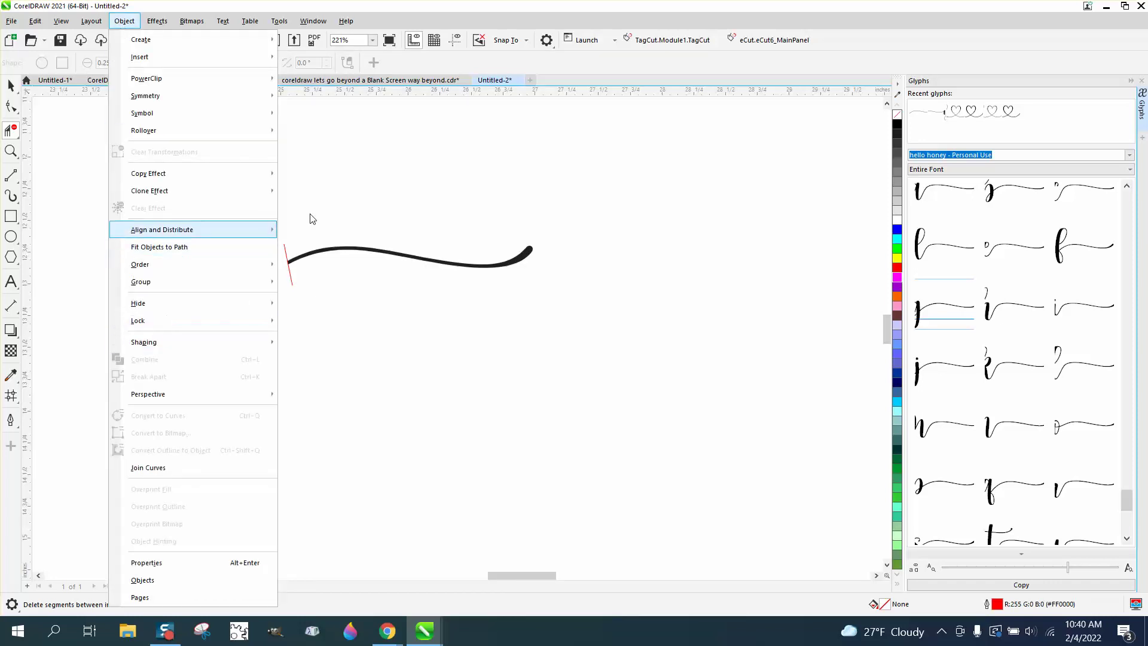
click(317, 211)
Select the swash curve and teardrop, then convert the red cutting line's outline to an object
click(10, 86)
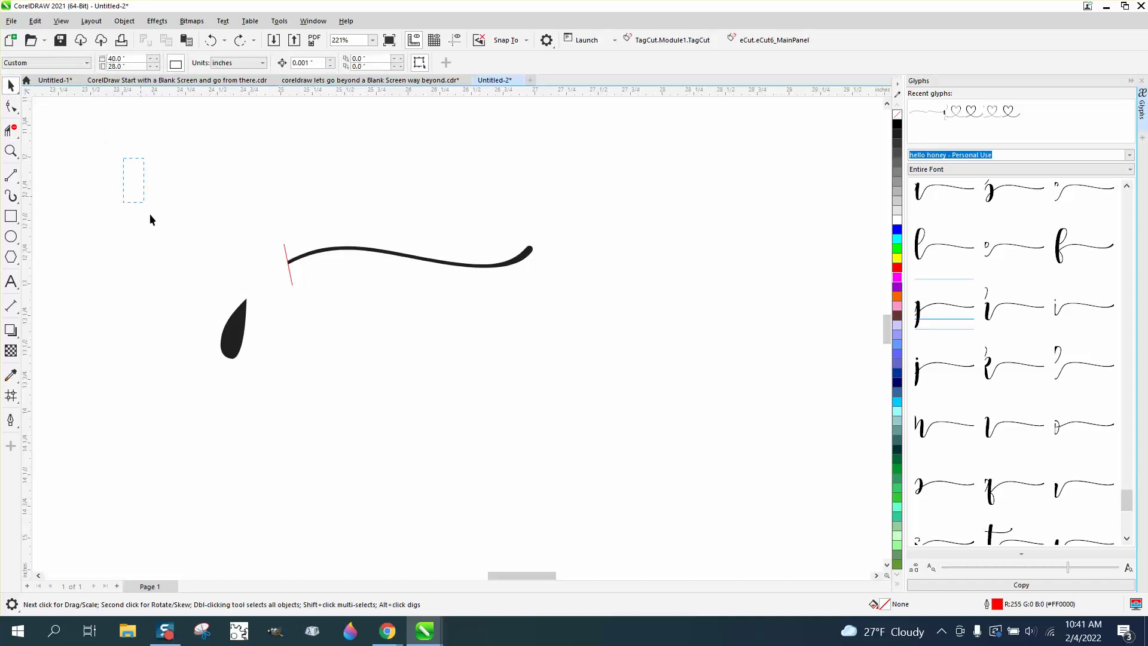
drag(602, 406, 209, 233)
click(125, 21)
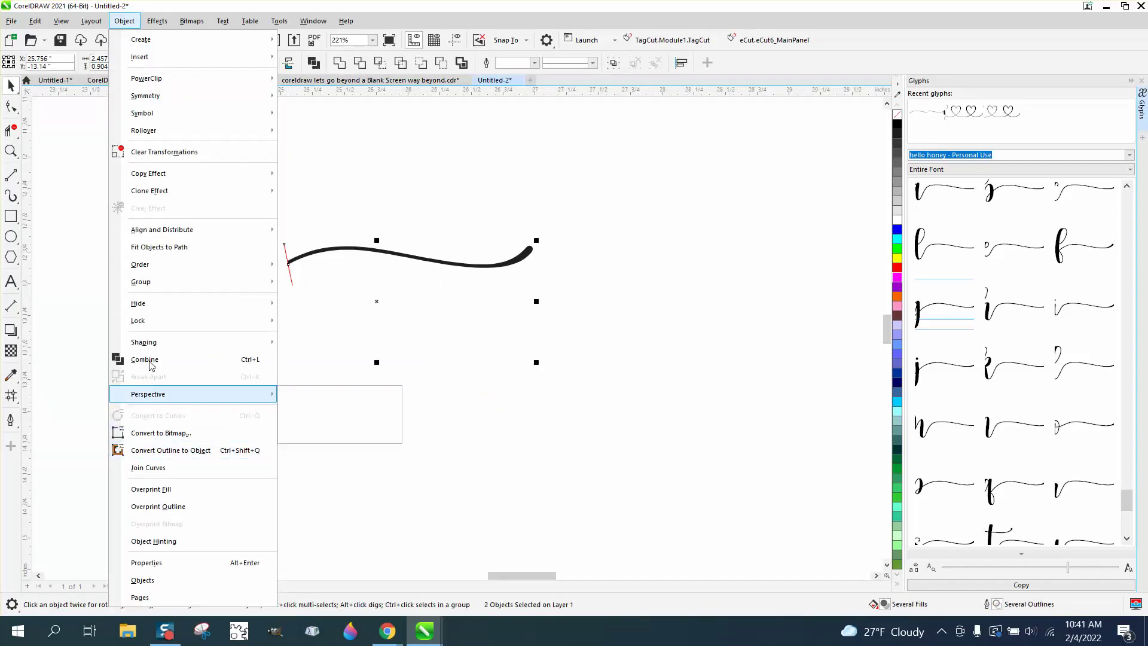
mouse_move(150, 288)
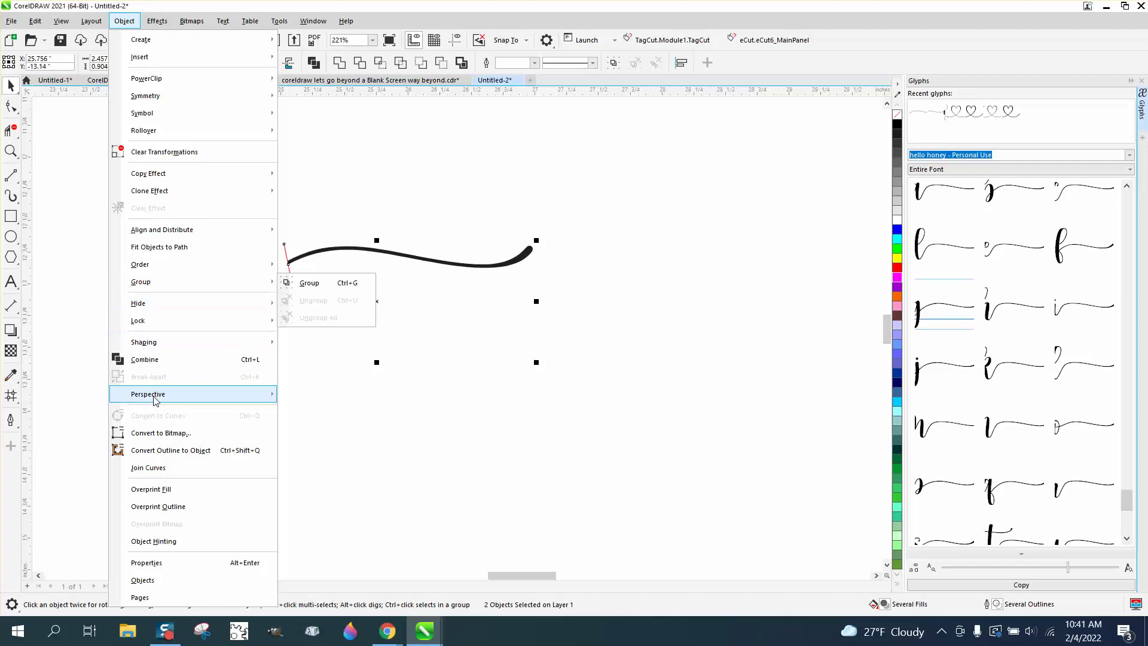
click(182, 449)
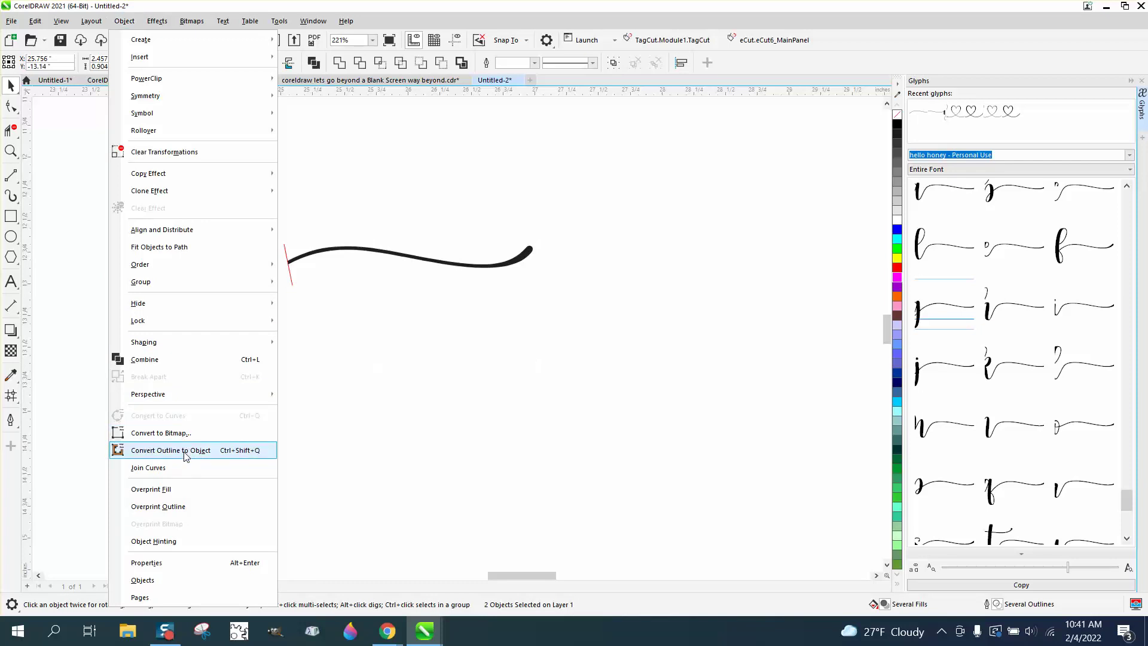
Remove the swash-and-teardrop curve's fill and give it a black outline
click(293, 289)
click(338, 257)
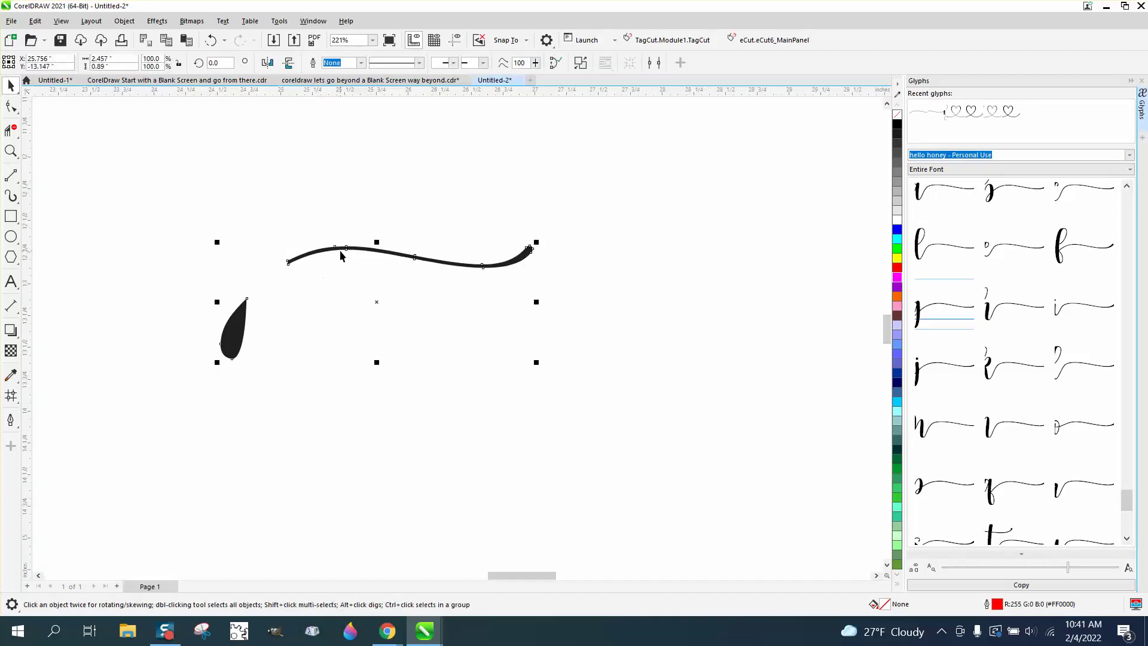
click(897, 115)
right_click(897, 125)
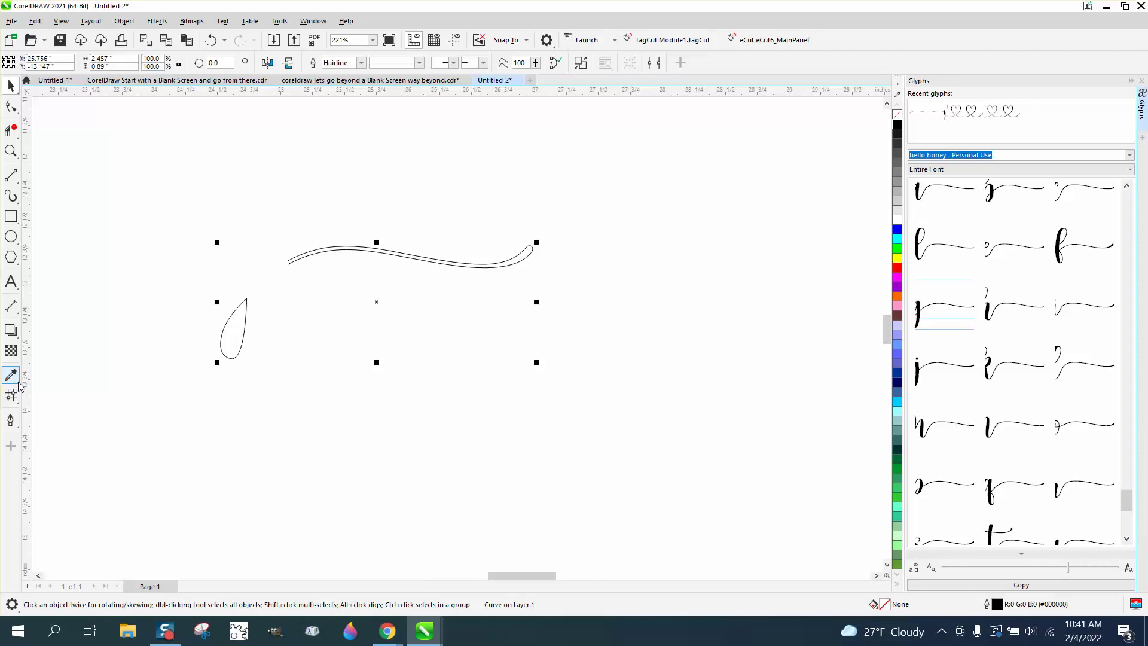
Undo a stray cyan teardrop fill, then close the swash's open left end with a 2-point line
click(20, 406)
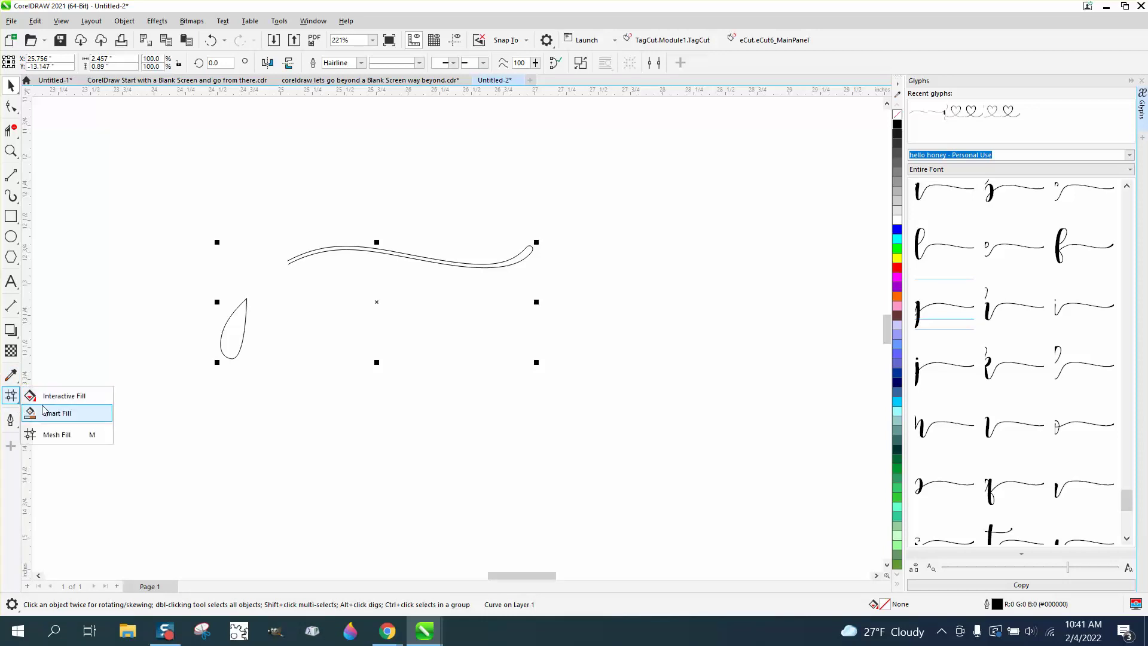
click(46, 411)
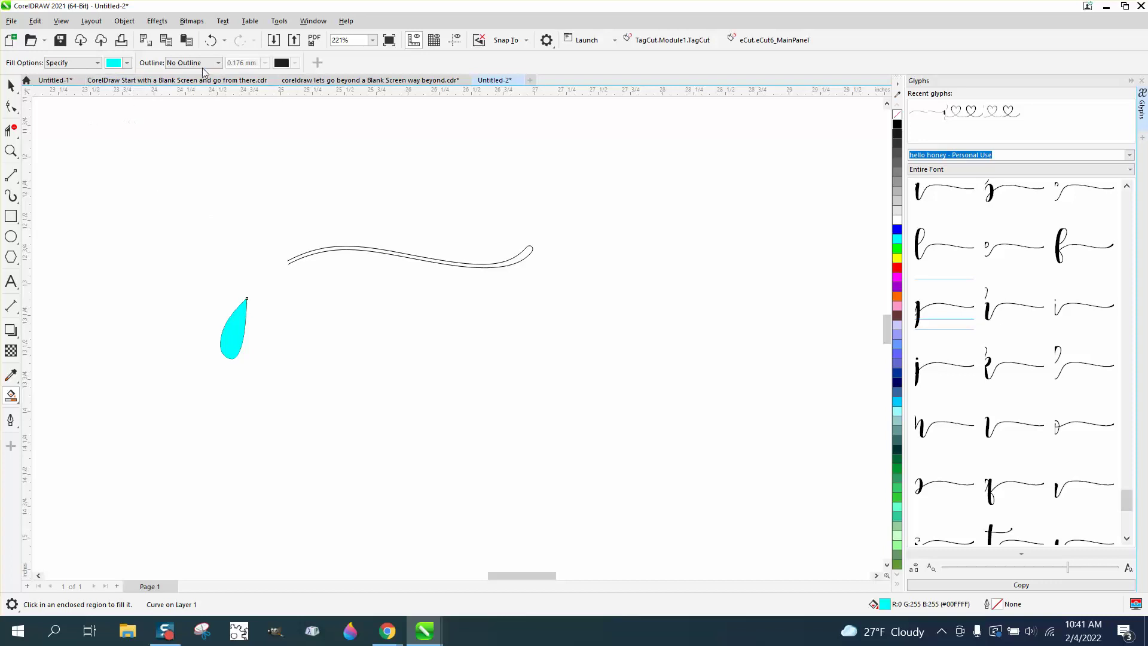
click(213, 47)
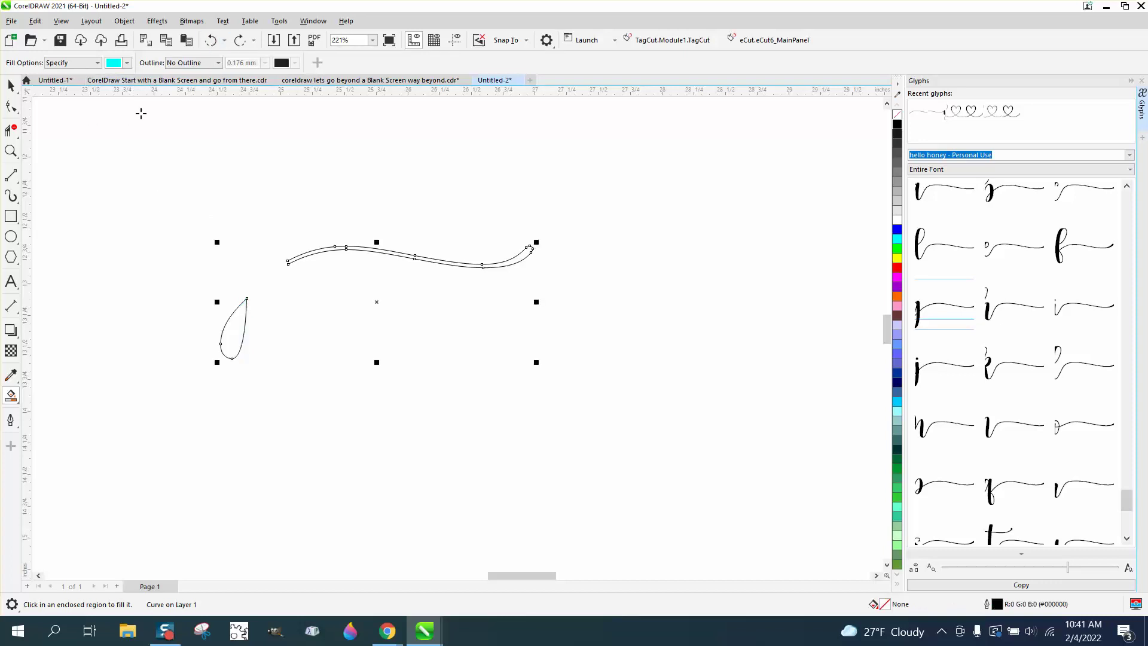
click(11, 151)
drag(264, 263, 323, 285)
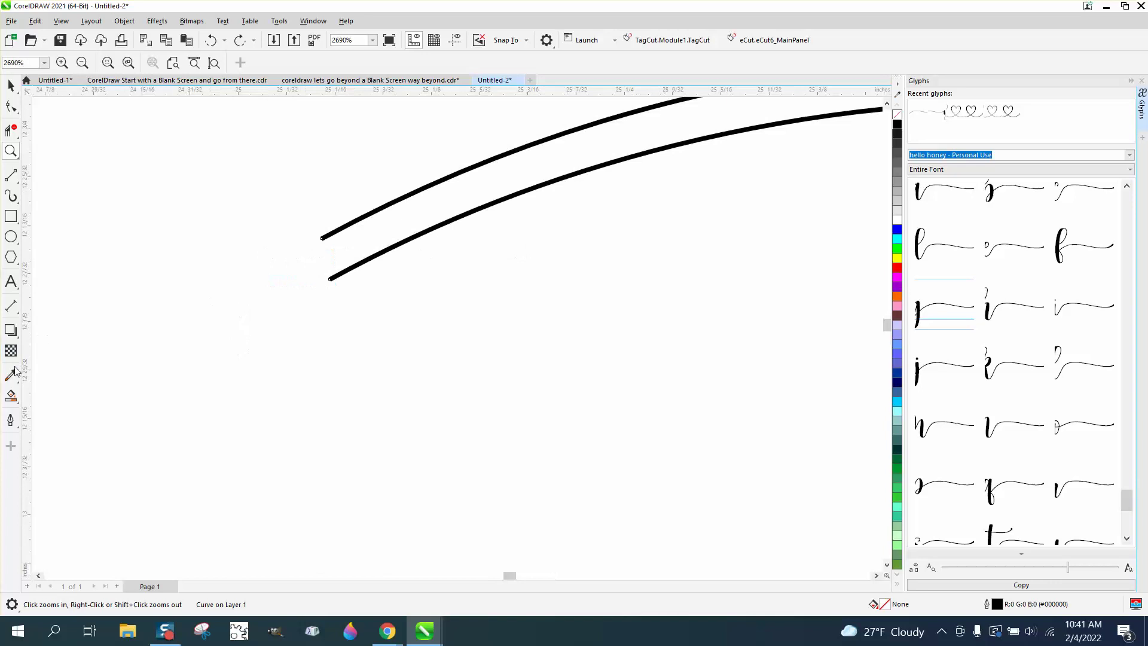
click(10, 174)
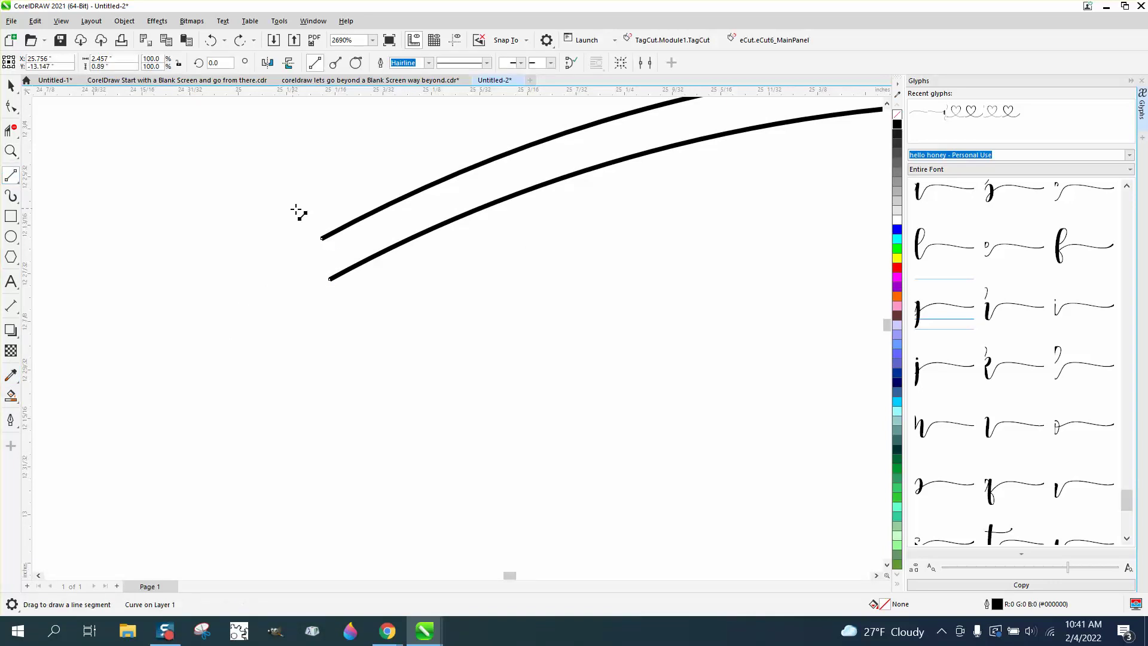
drag(314, 212, 355, 291)
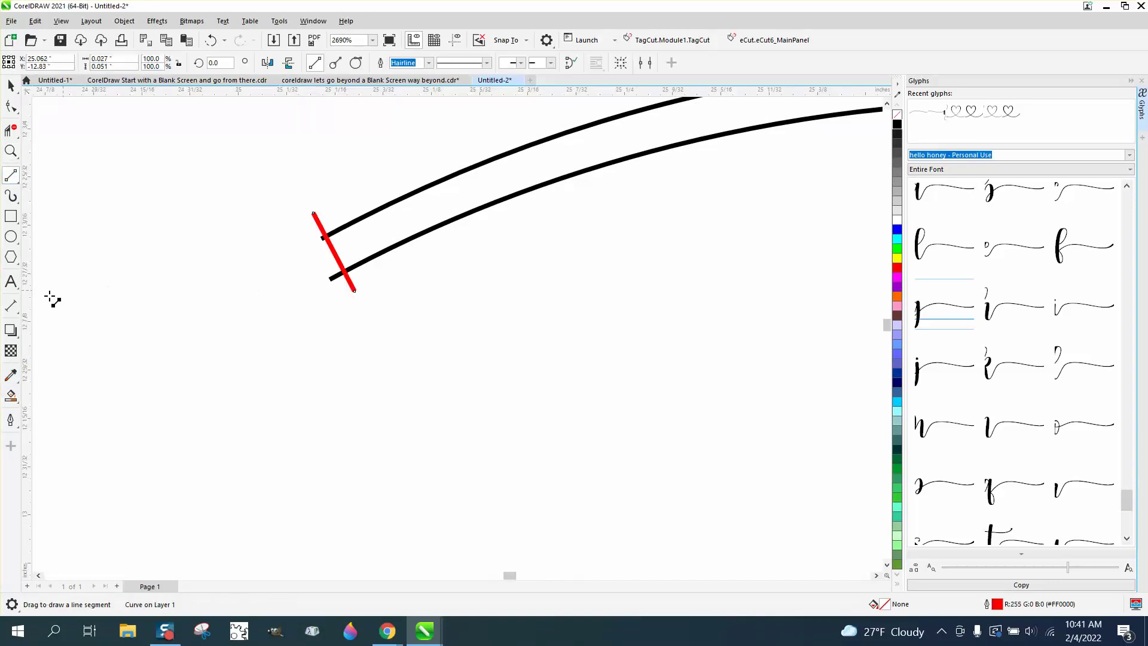
Smart Fill the region inside the swash solid black, then zoom back out
click(11, 395)
click(127, 63)
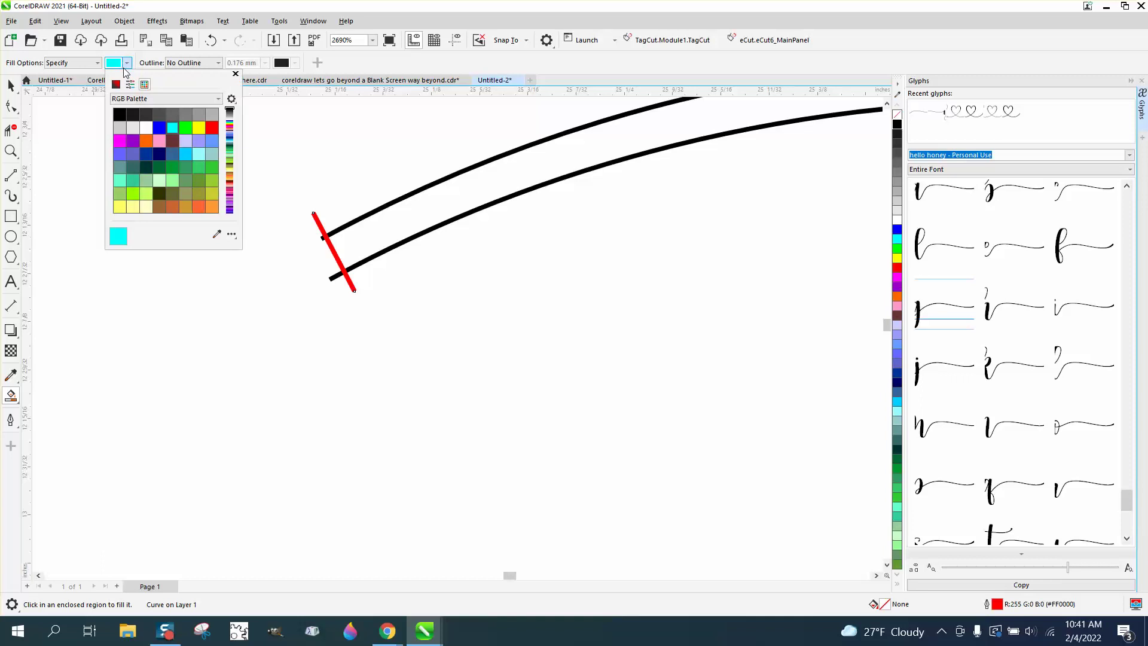
click(119, 114)
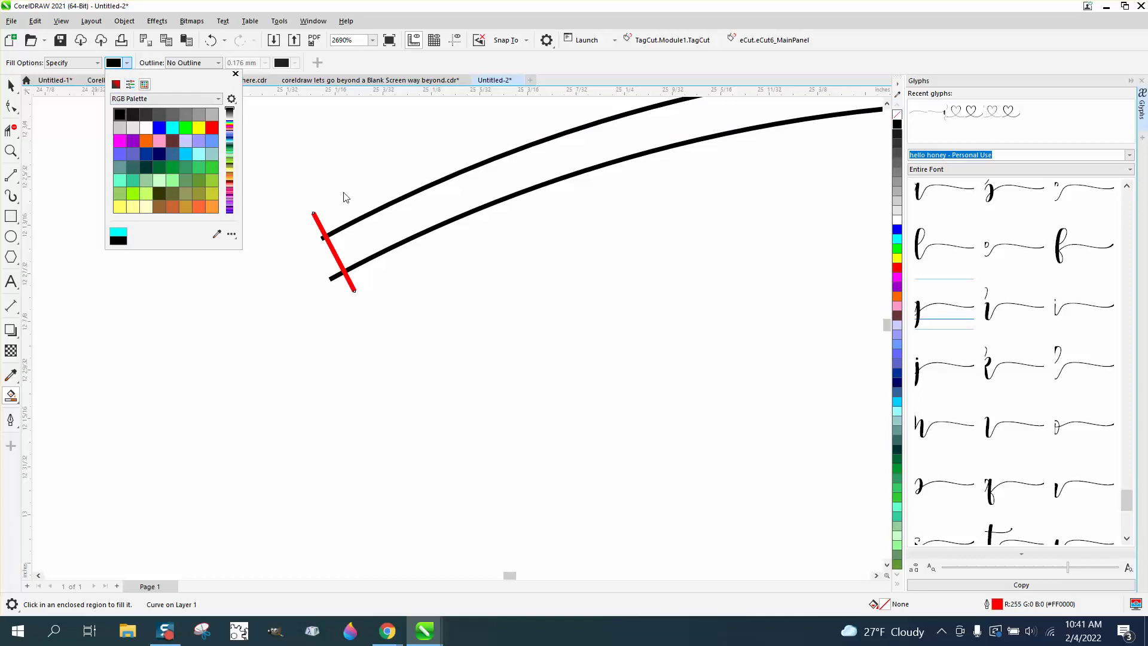
click(429, 226)
scroll(482, 350, down, 5)
scroll(472, 341, down, 4)
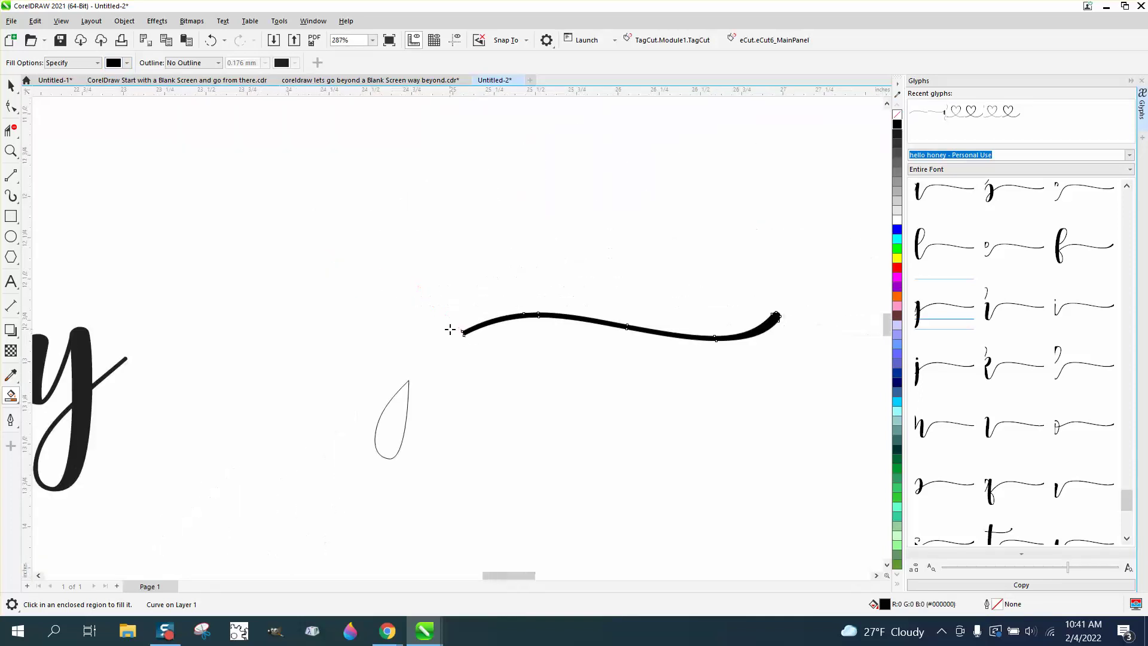
key(space)
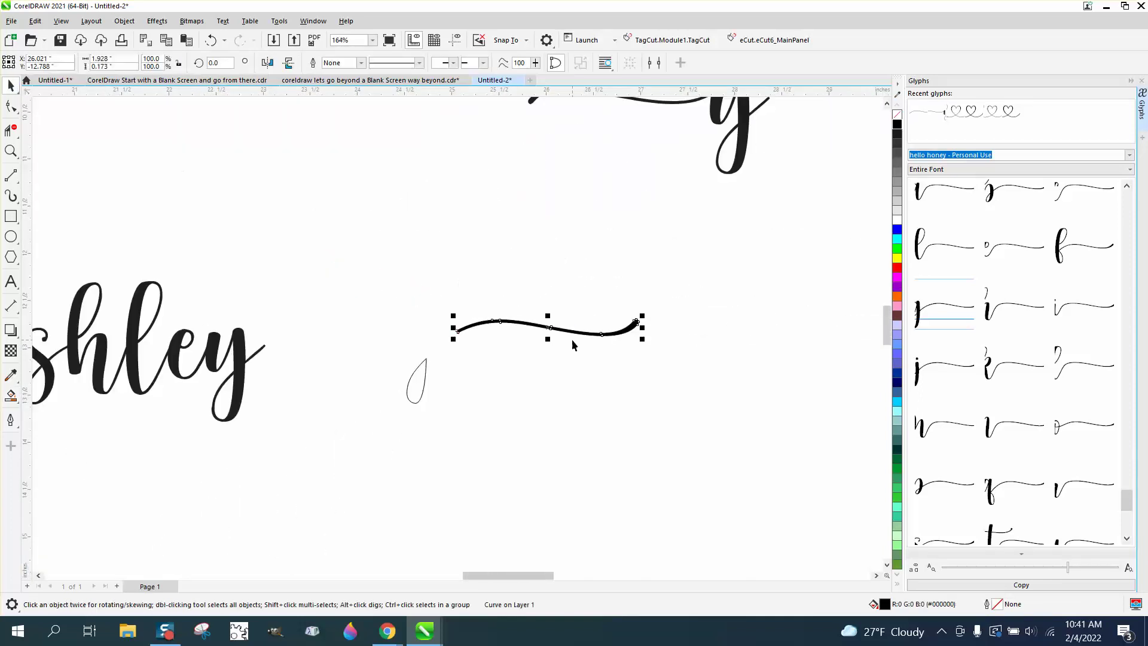
Move the black swash beside 'shley' and delete the leftover outlines and teardrop
drag(551, 328, 362, 340)
drag(361, 282, 727, 445)
key(Delete)
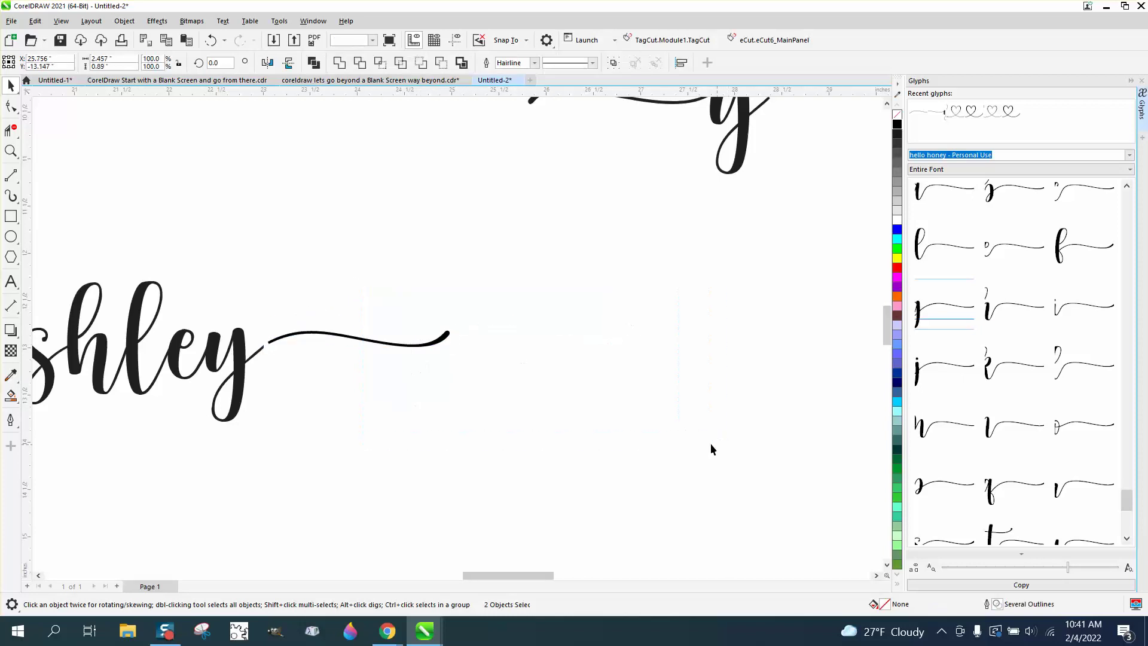
Give ashley no fill with a black outline and convert it to curves
click(11, 151)
drag(200, 312, 469, 431)
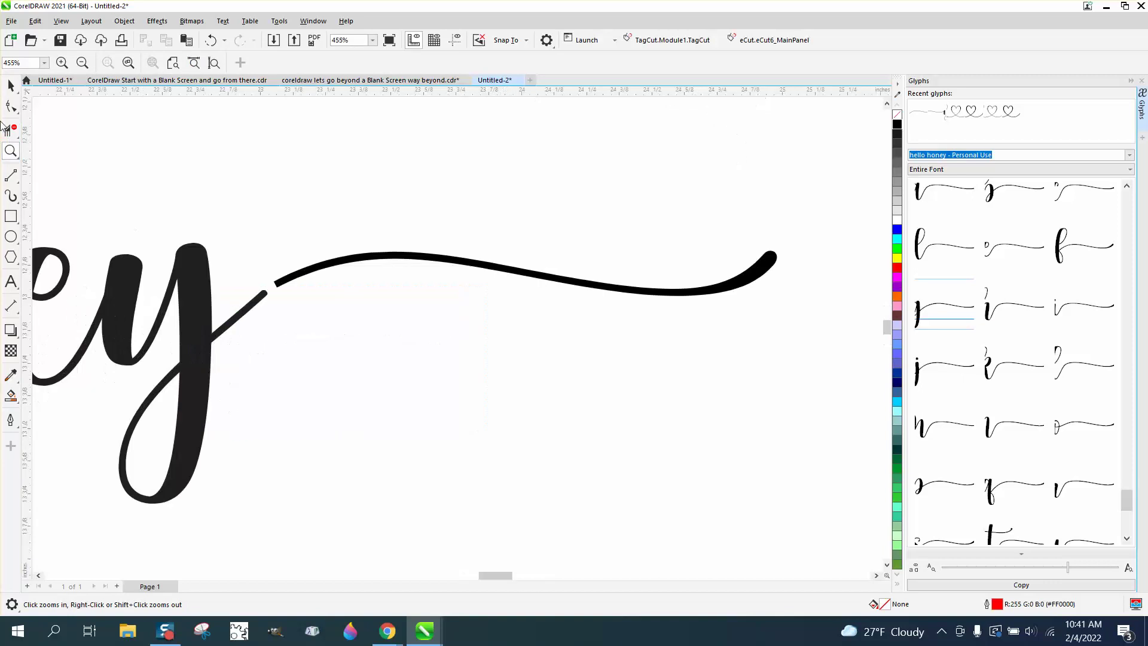
click(11, 85)
click(202, 298)
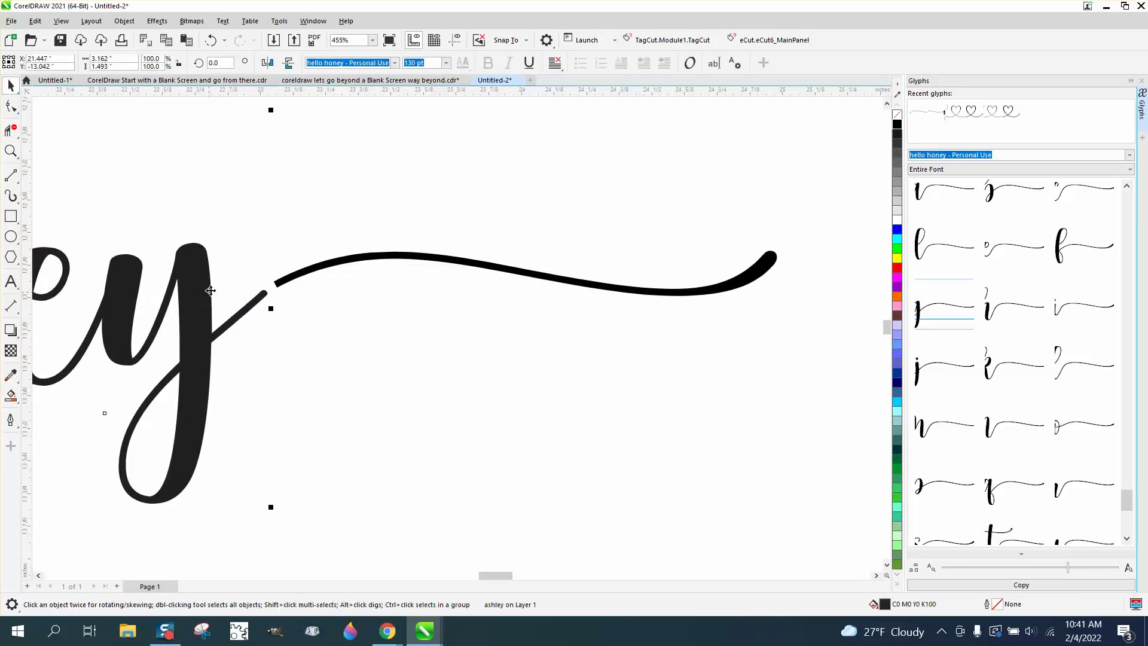
click(898, 114)
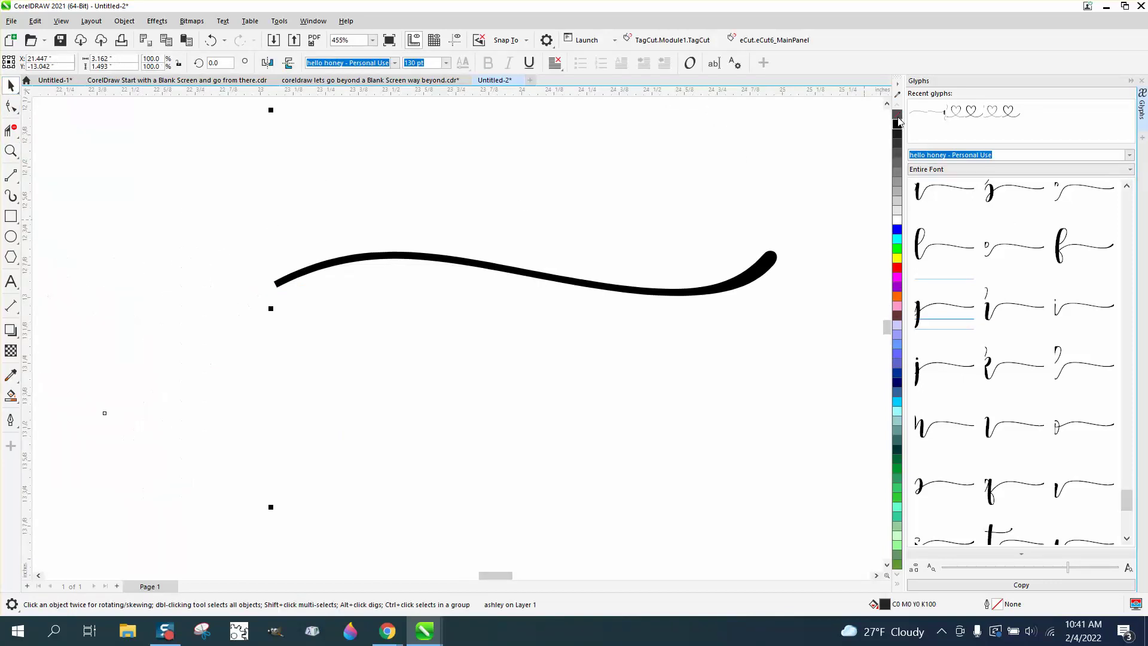
right_click(897, 125)
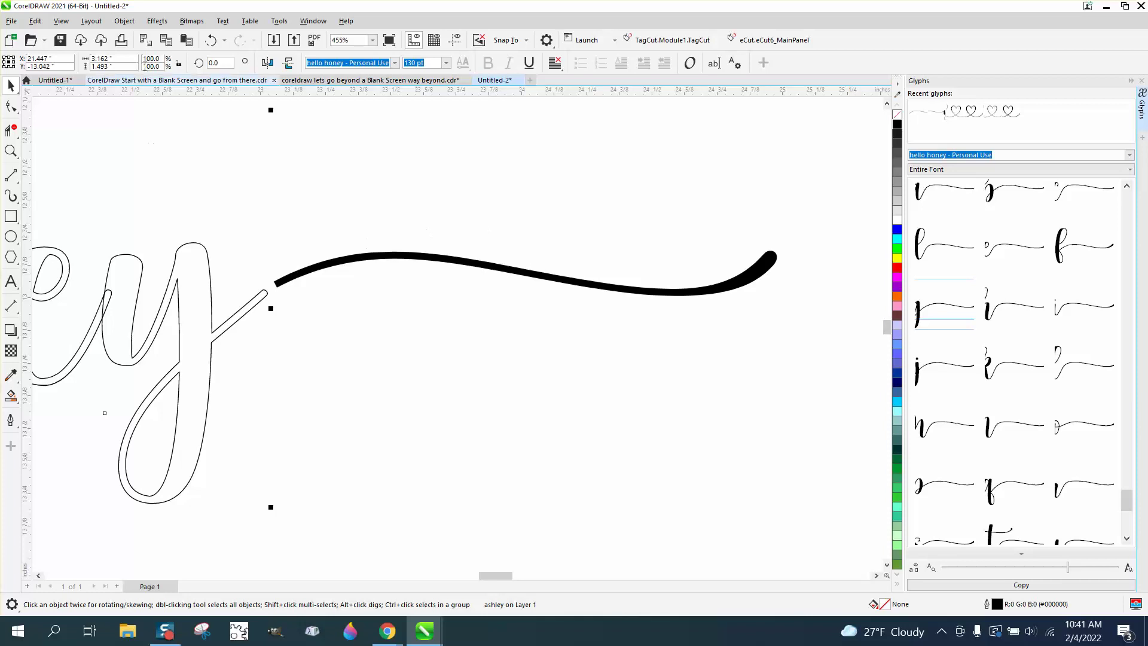
click(124, 21)
click(158, 416)
Join the swash to the y stroke and make it an unfilled black hairline outline
click(226, 254)
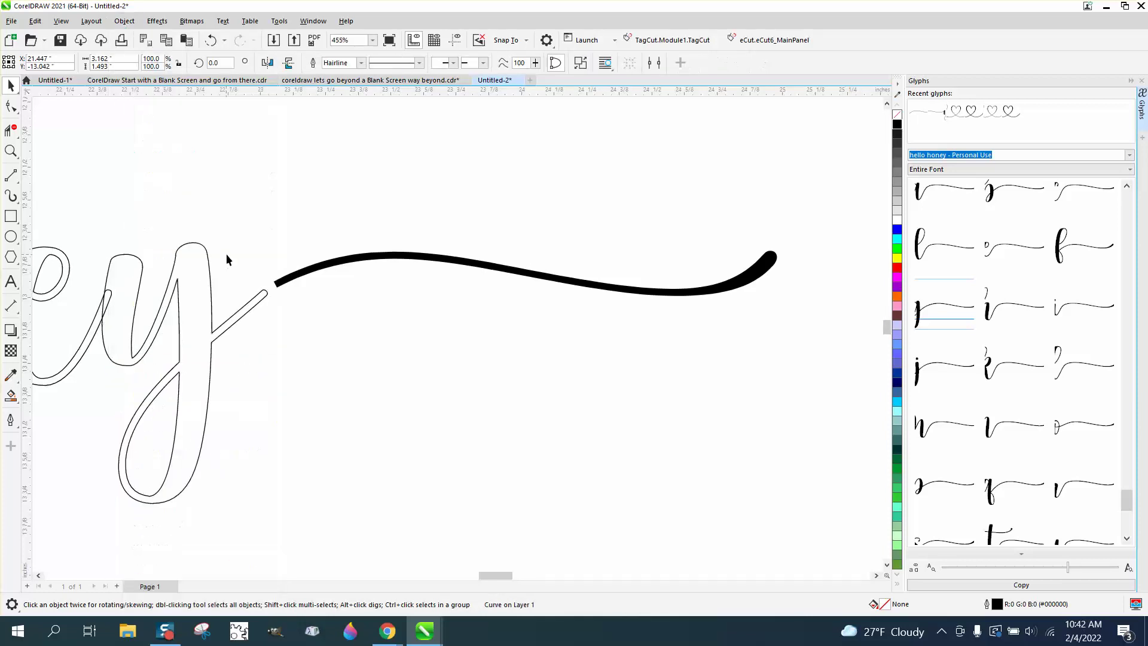
drag(288, 283, 279, 287)
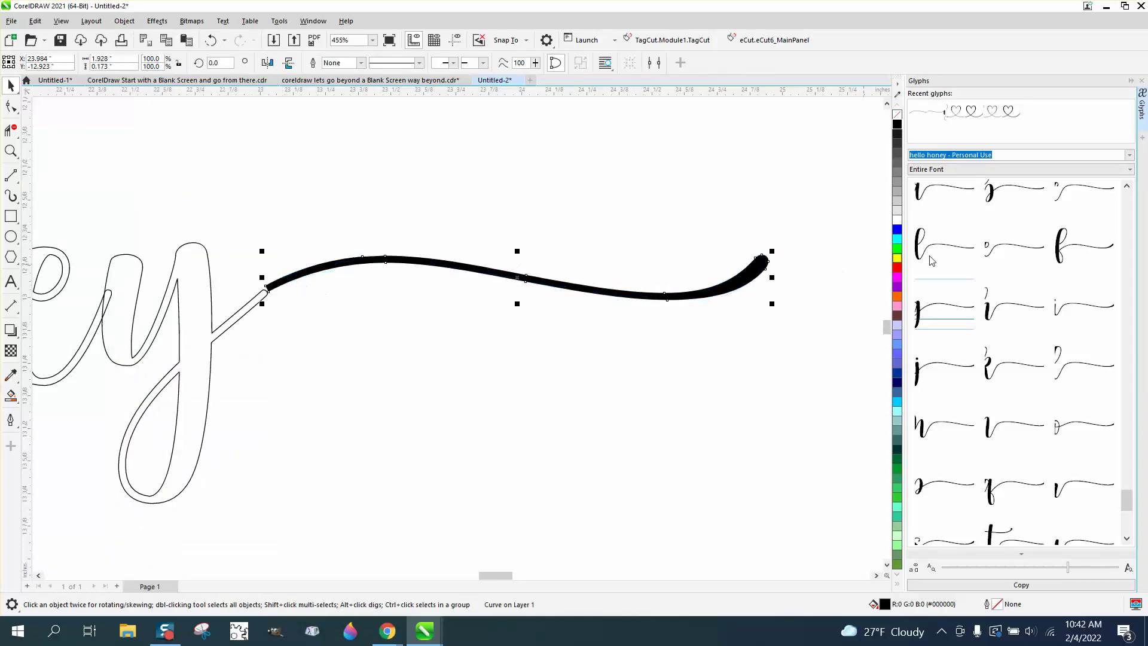
click(898, 114)
right_click(897, 124)
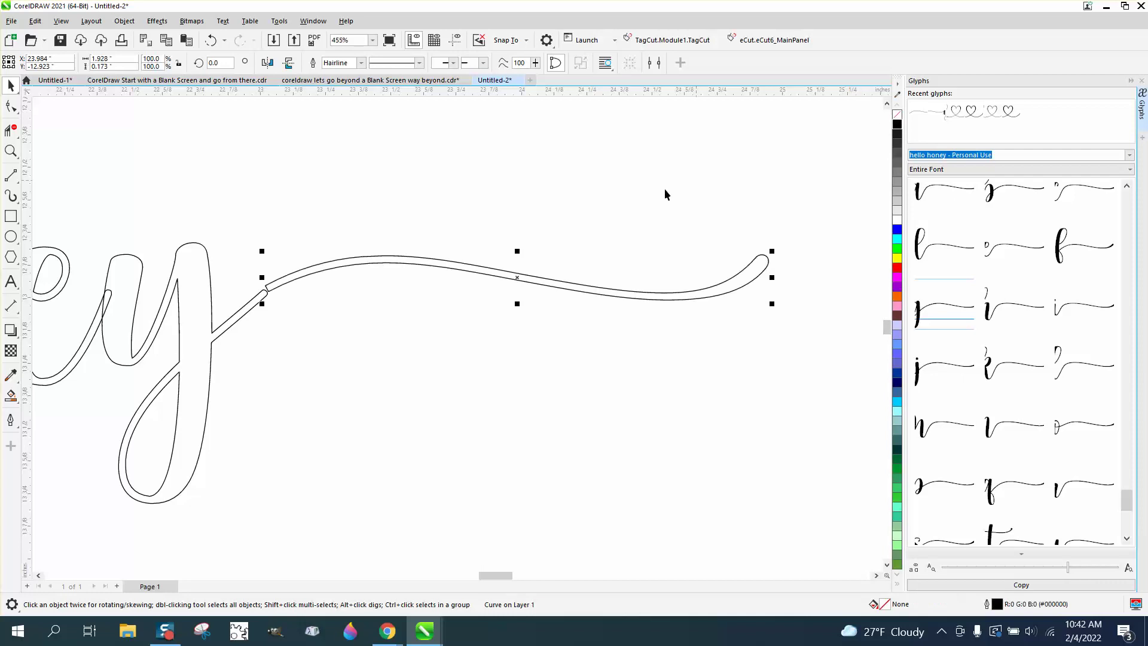
drag(371, 263, 367, 270)
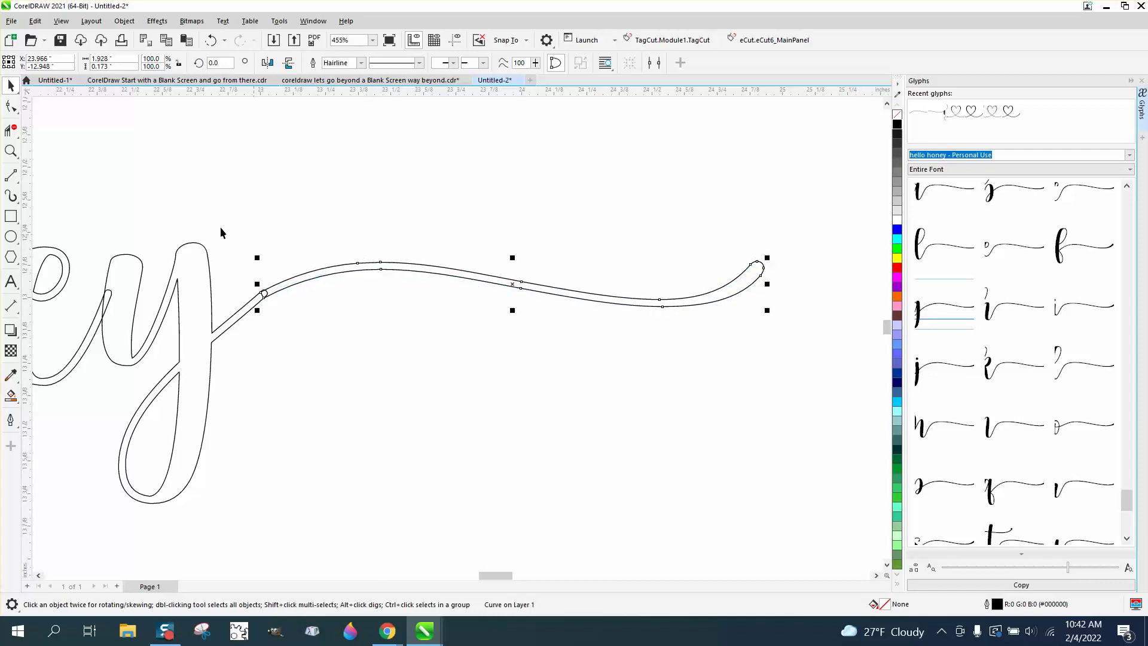
Delete the overlapping loop at the y-swash joint with Virtual Segment Delete
click(11, 151)
click(348, 366)
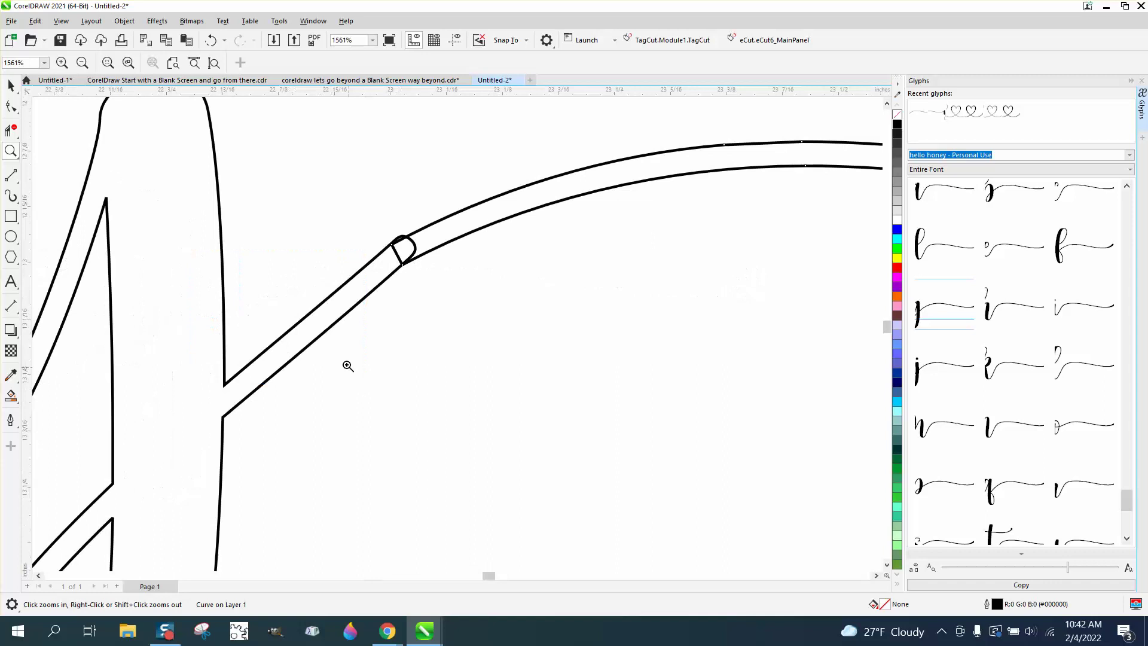
click(13, 131)
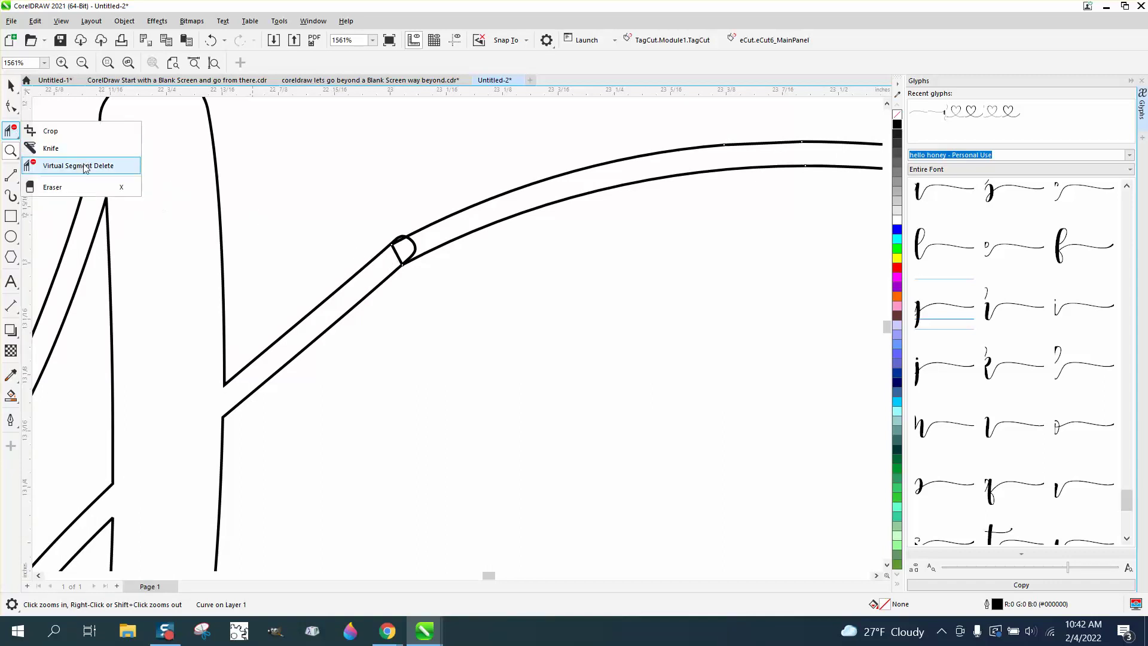
click(78, 166)
click(401, 250)
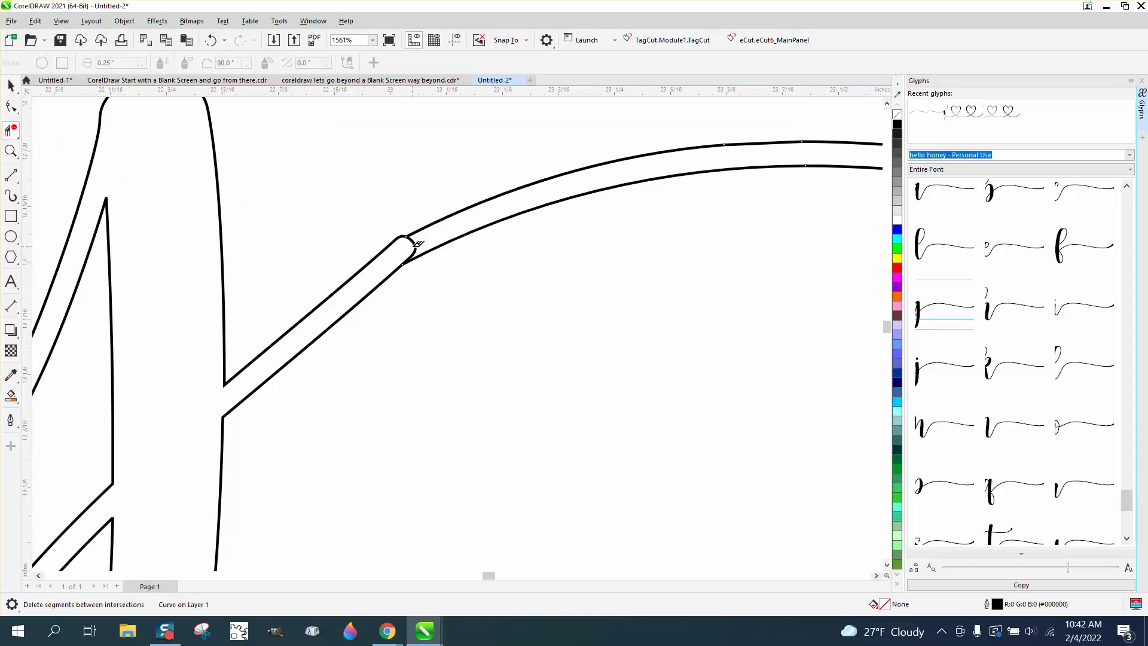
Smart Fill the enclosed y and tail areas solid black
scroll(245, 225, down, 4)
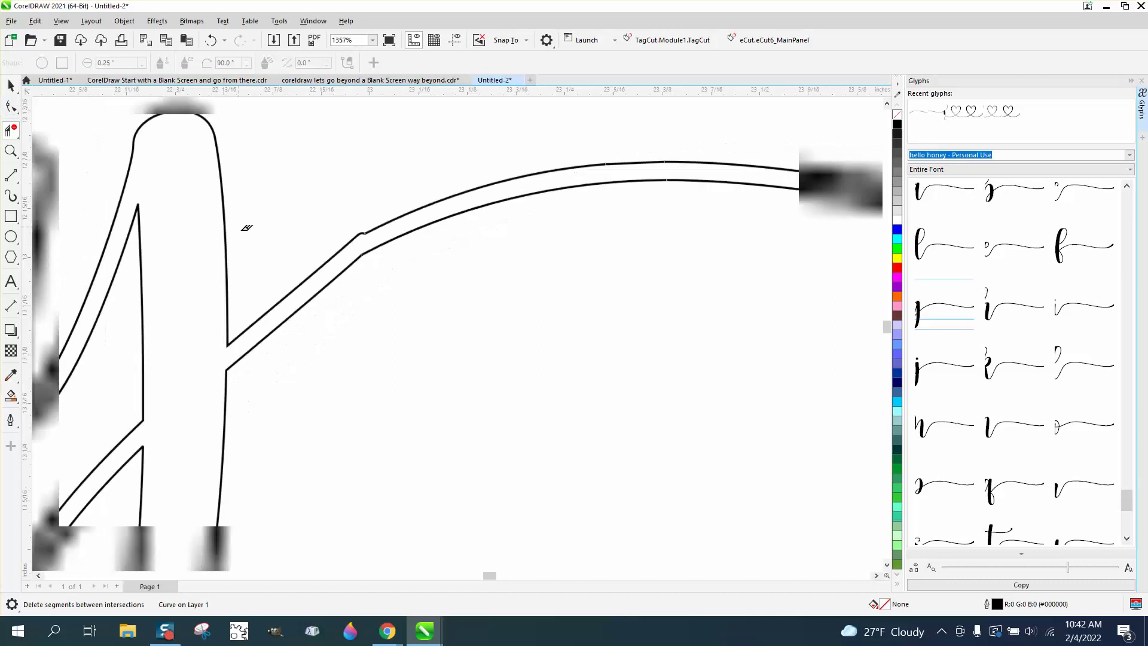
click(11, 396)
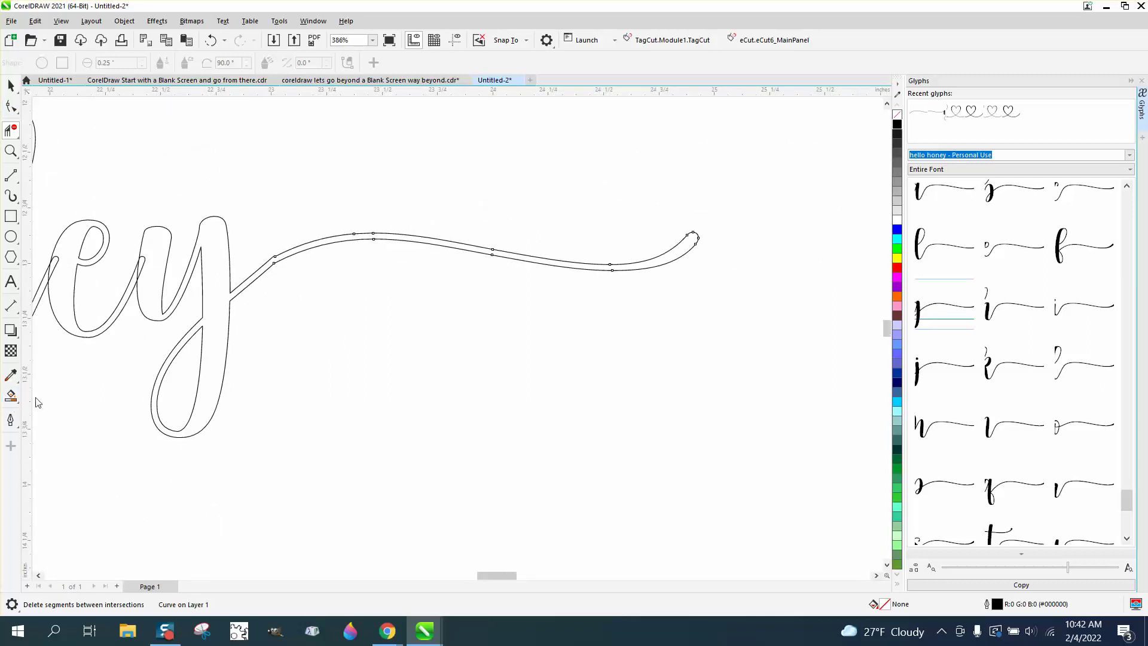
click(214, 362)
scroll(268, 307, down, 2)
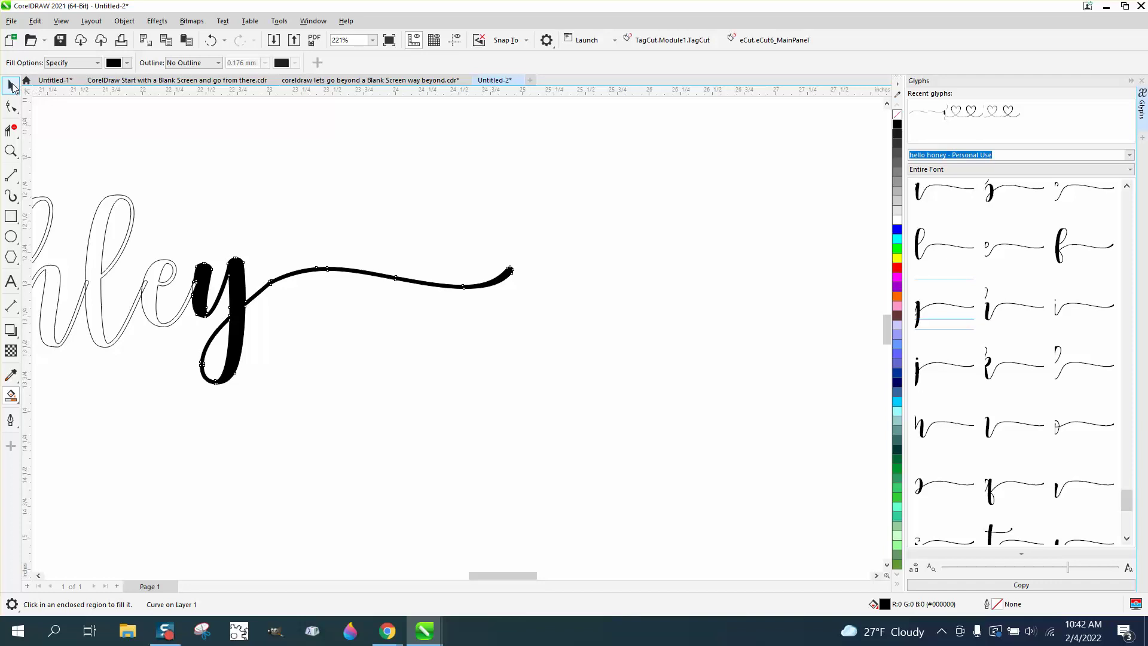
Nudge the black y copy below the word and give it no fill with a black outline
click(11, 85)
click(335, 101)
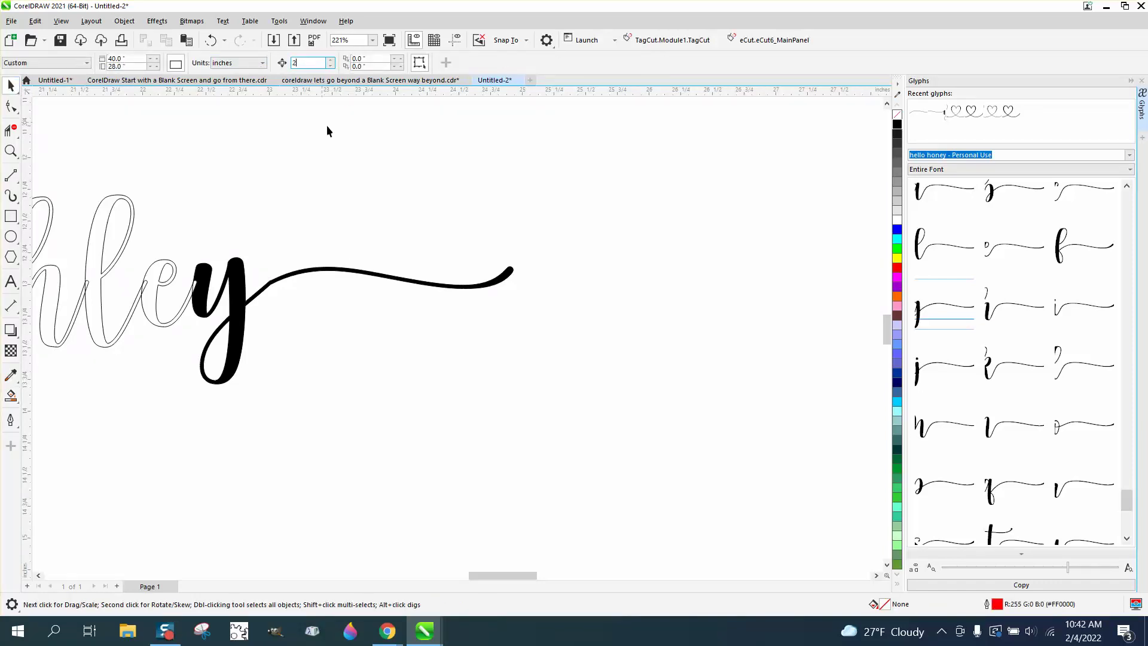
click(335, 269)
key(Down)
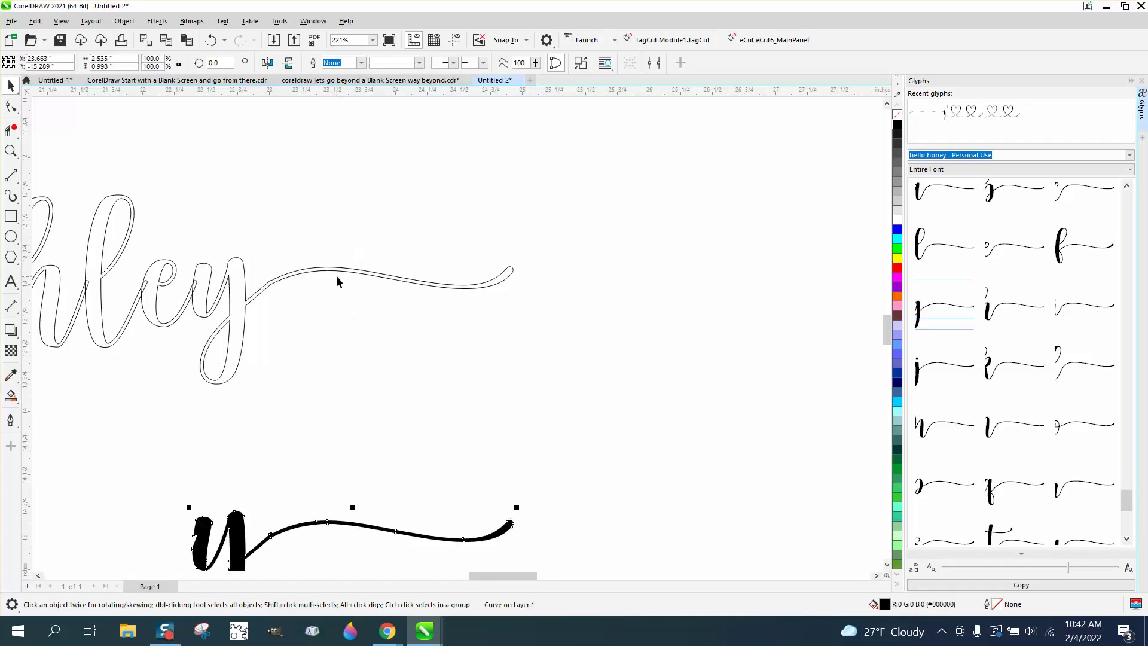
scroll(358, 296, down, 1)
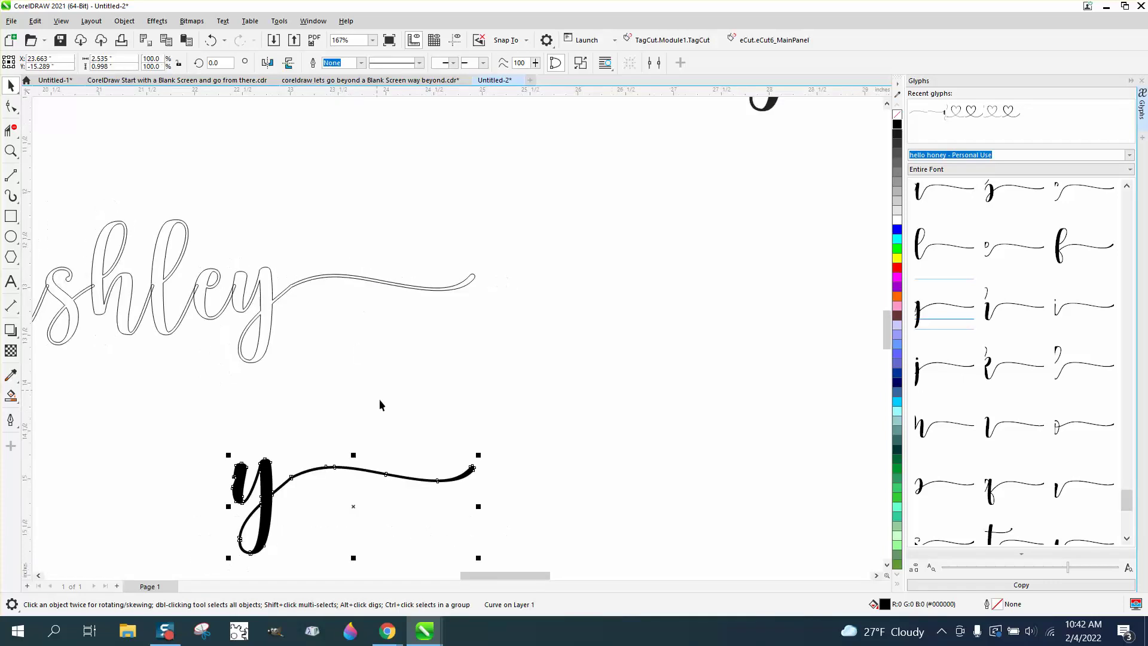
click(897, 118)
right_click(897, 124)
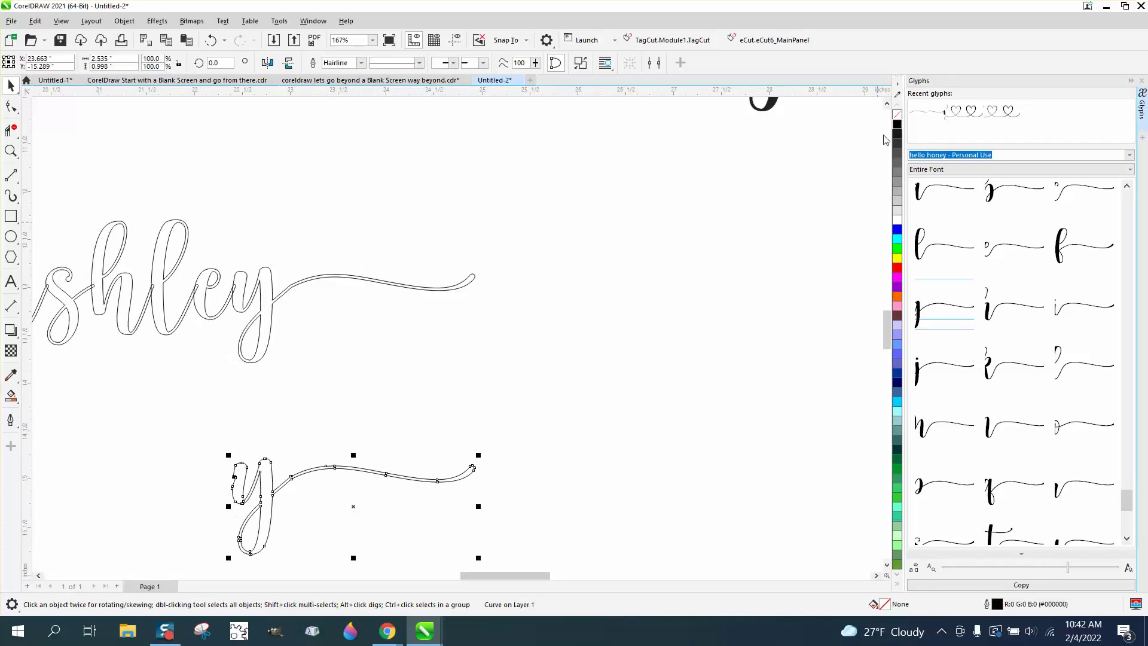
click(10, 151)
Zoom in on the tail's kink and try deleting its nodes, then undo it
drag(243, 447, 412, 538)
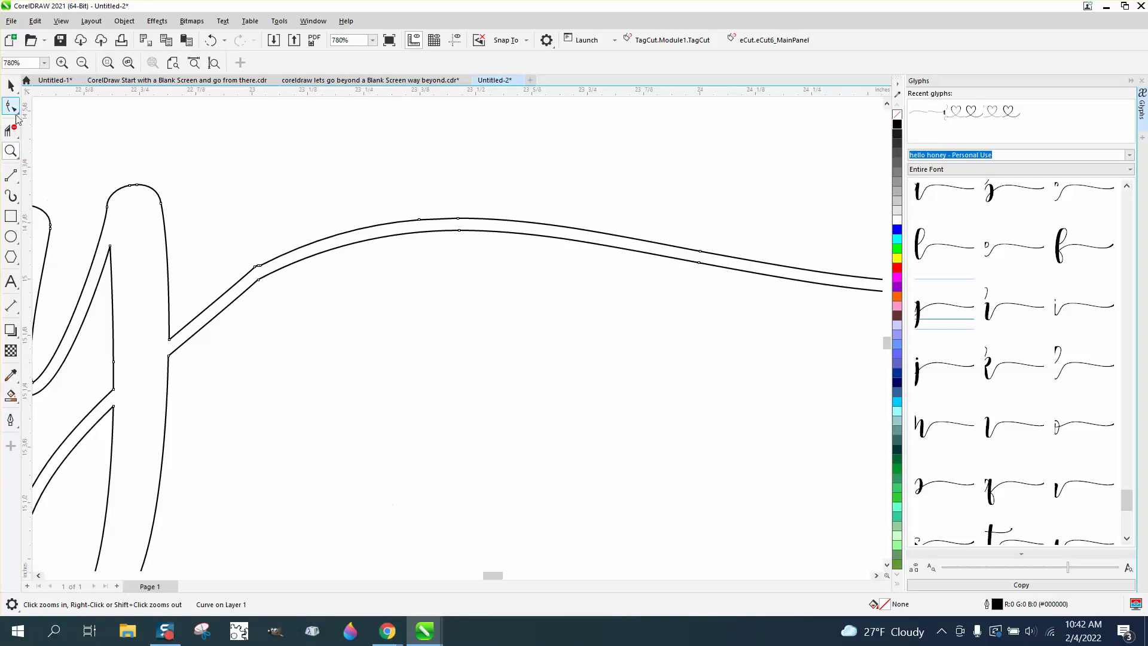
click(12, 107)
click(53, 107)
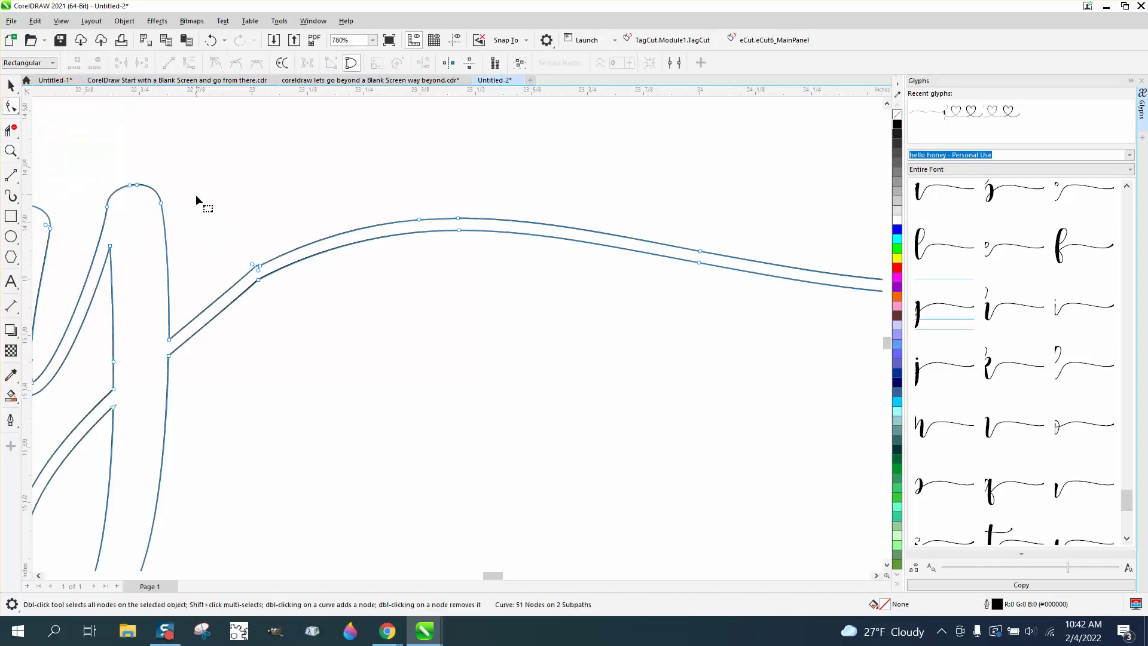
drag(200, 199, 284, 302)
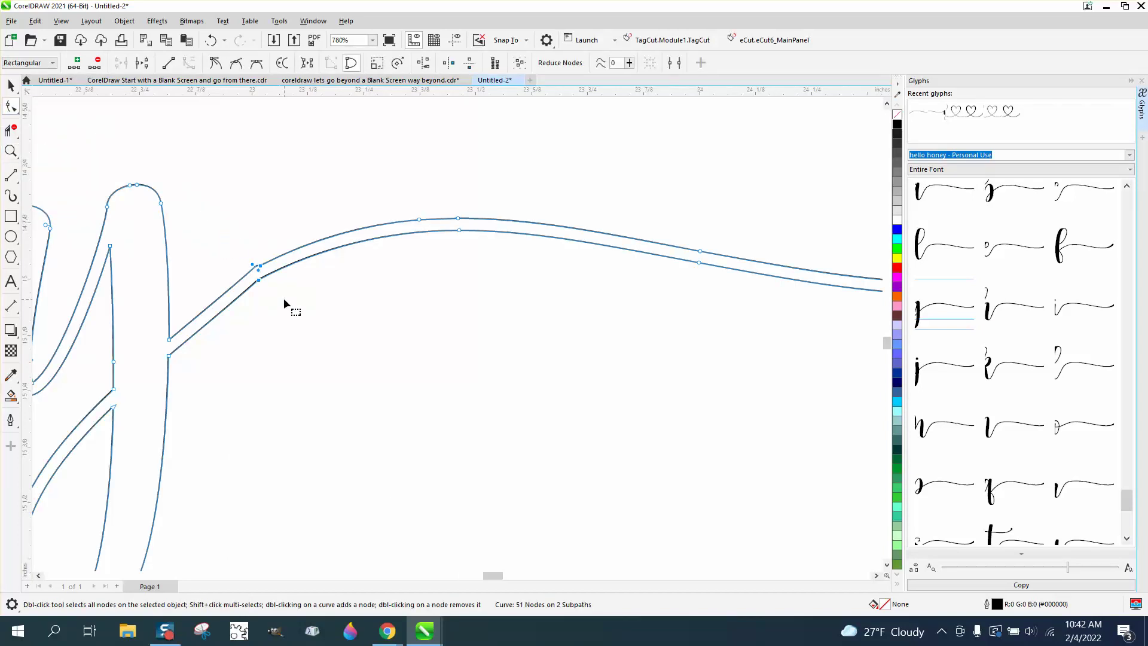
key(Delete)
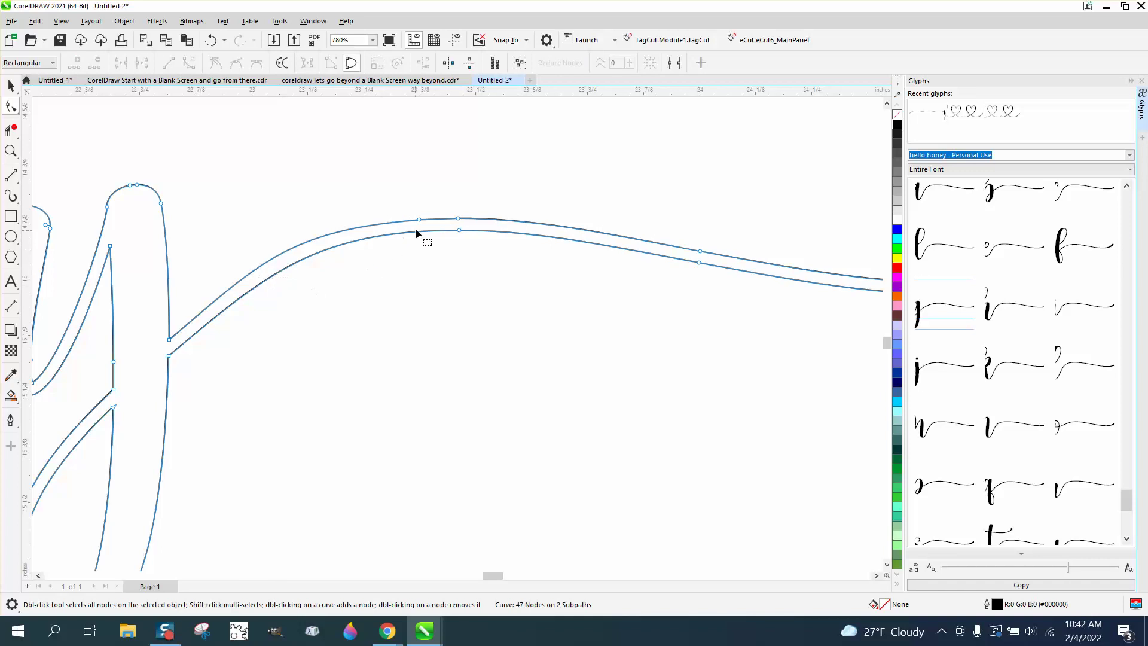
click(211, 40)
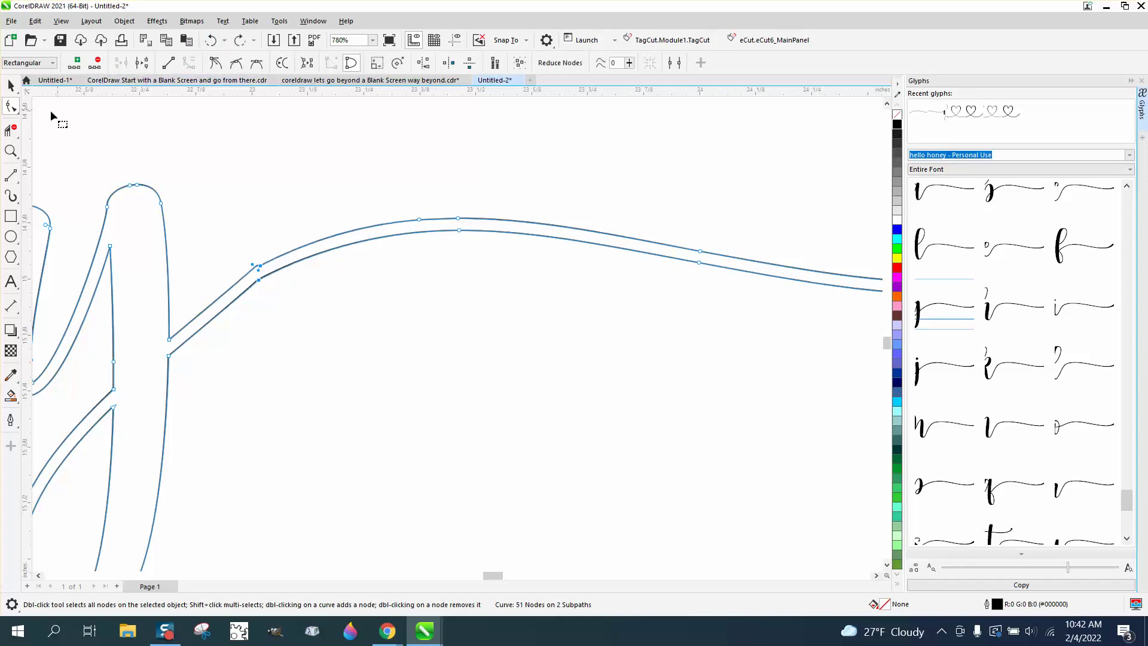
Smooth the kink where the tail meets the y with the Smooth tool
click(19, 116)
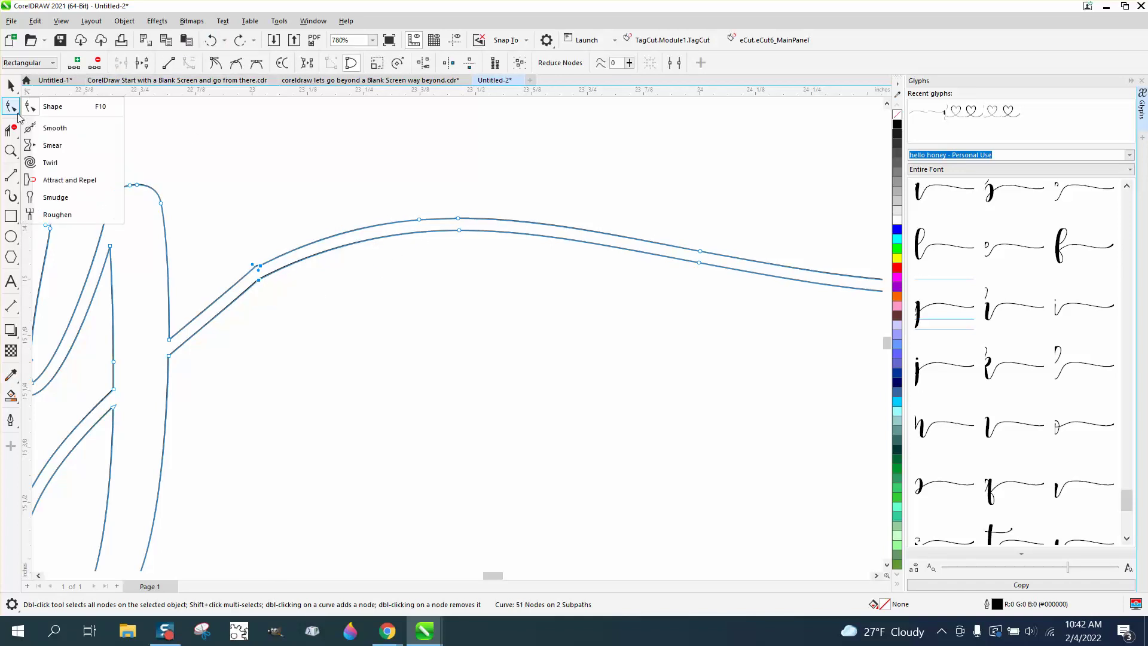
click(48, 128)
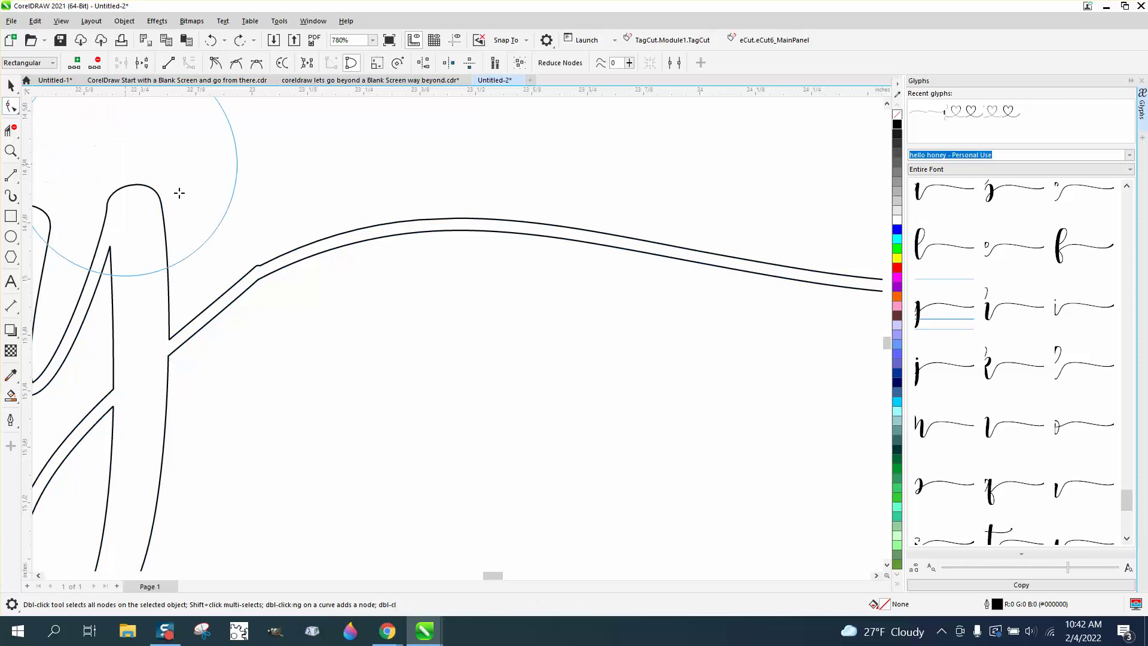
drag(272, 256, 262, 266)
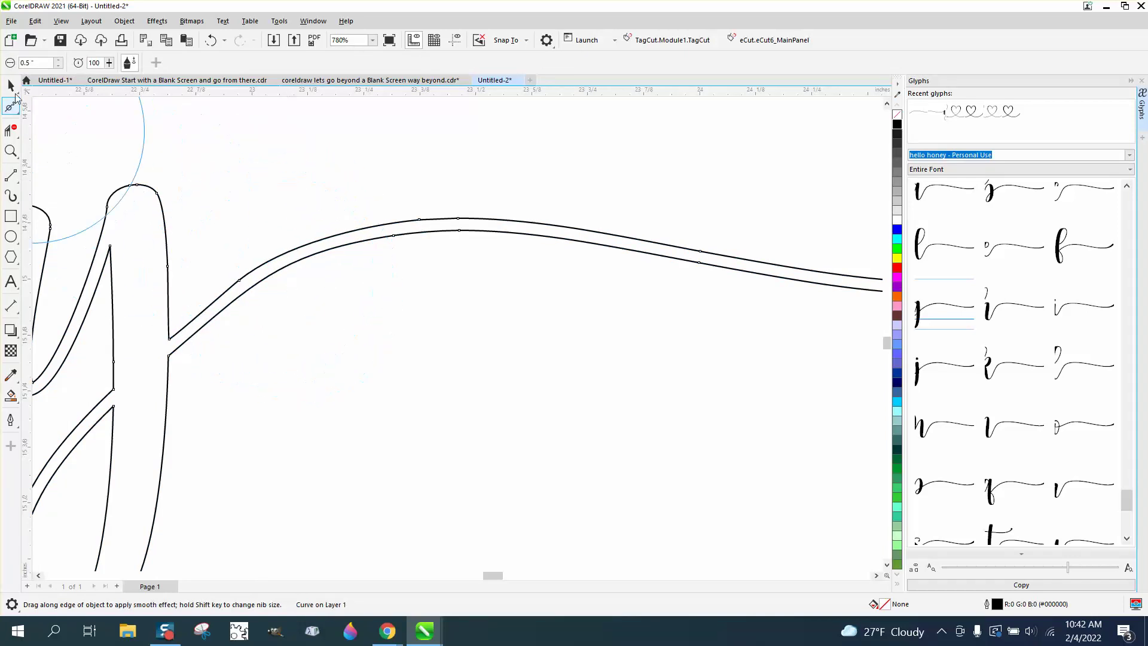
click(11, 85)
scroll(423, 332, down, 5)
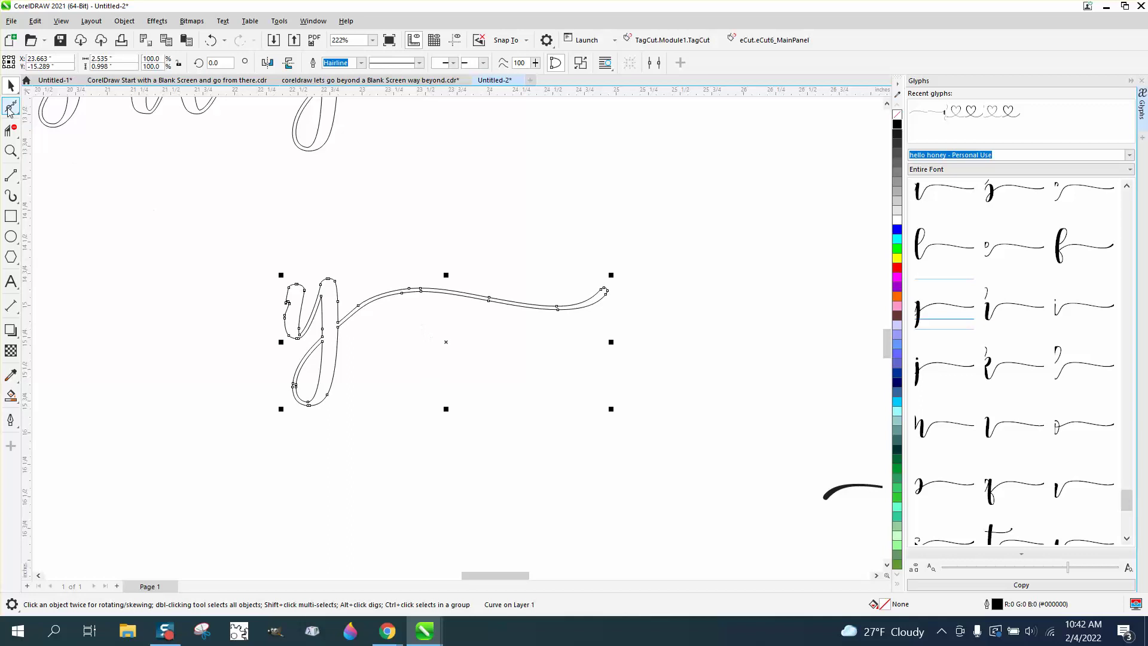
Break ashley apart into separate curve pieces
scroll(413, 389, down, 1)
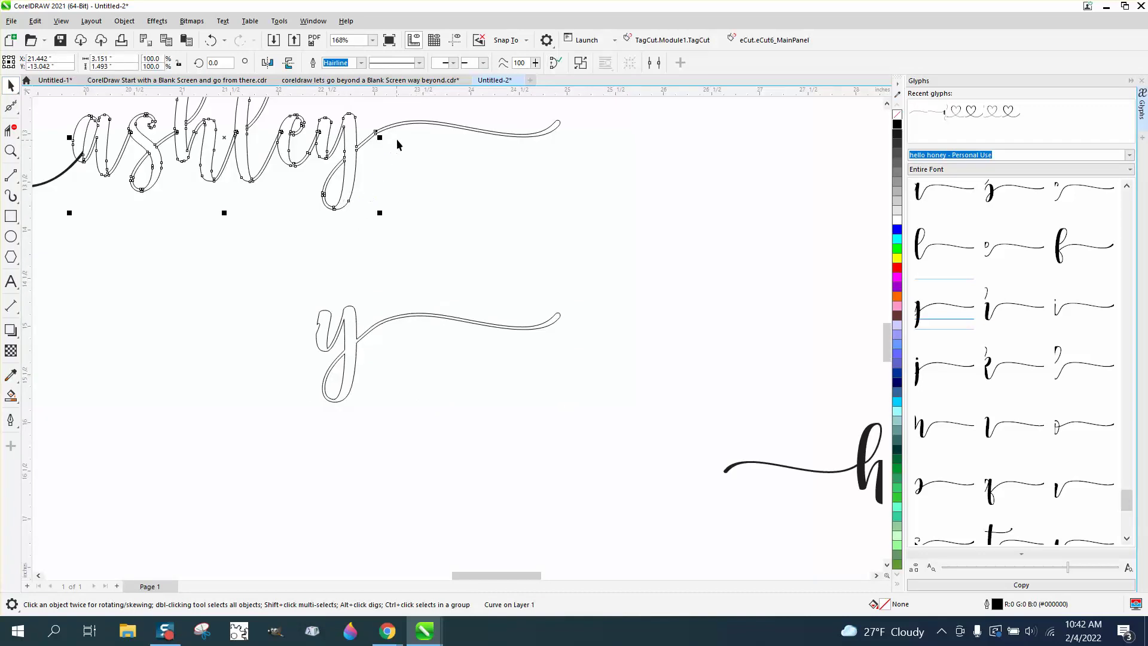
click(125, 21)
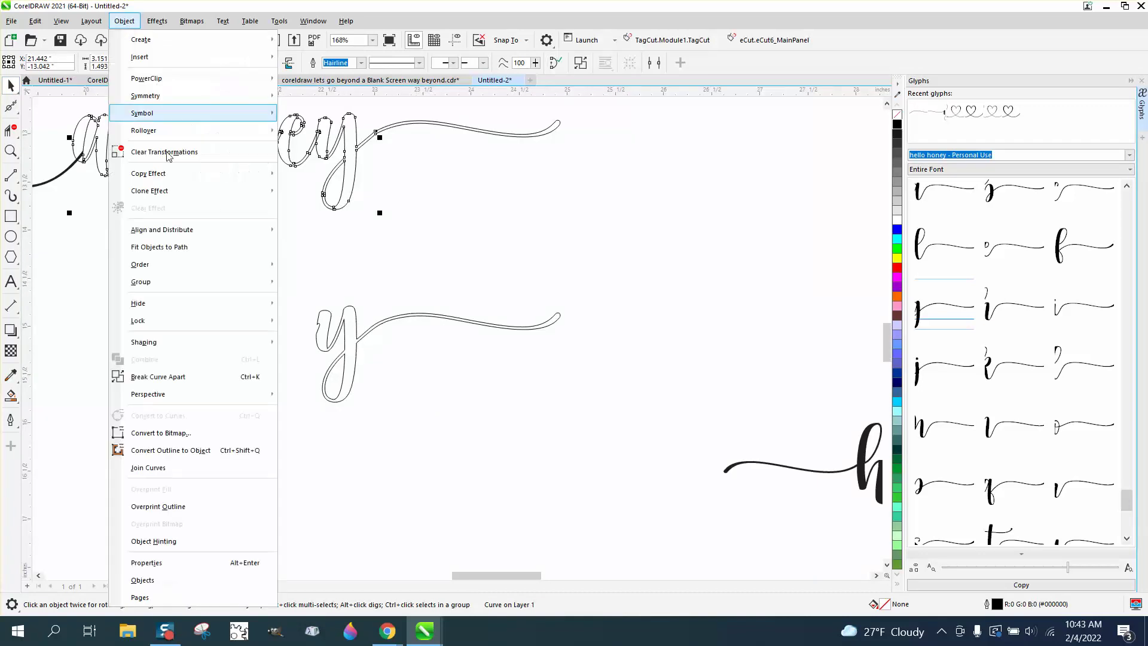
click(180, 377)
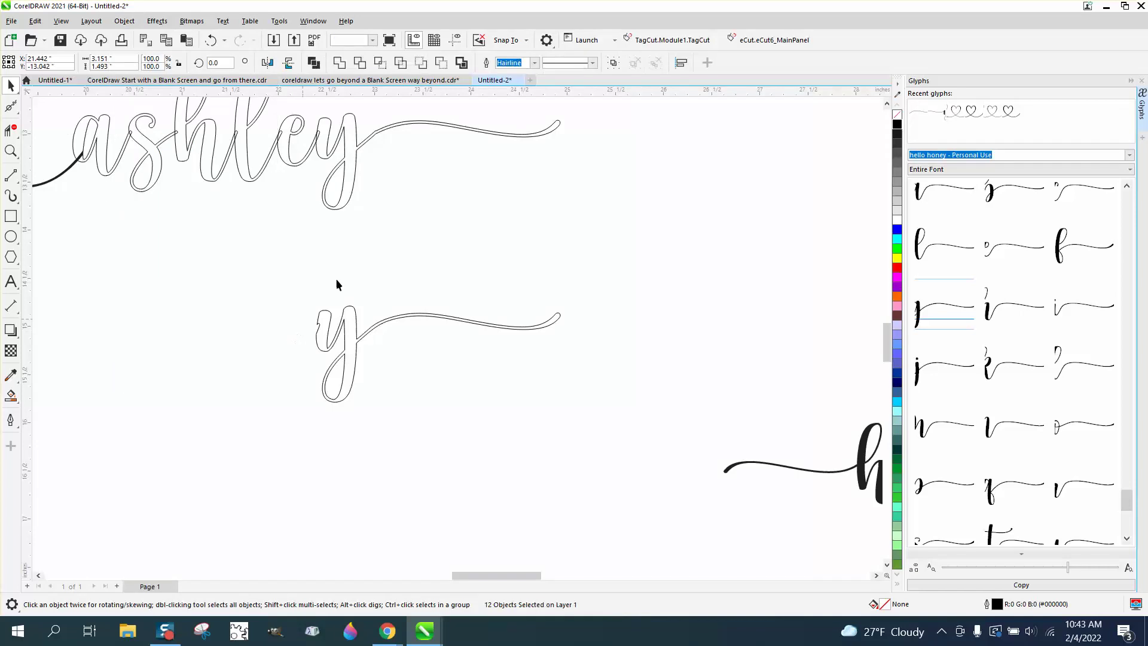
Delete ashley's original y, its small leftover piece and the old swash tail
click(355, 149)
key(Delete)
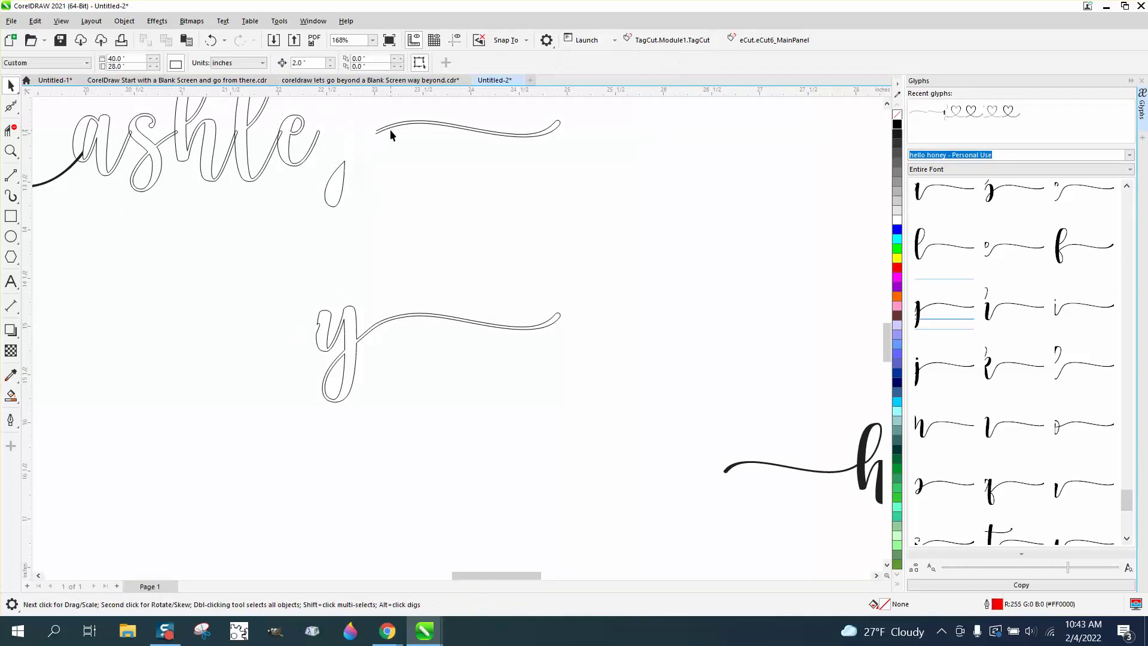
click(360, 155)
key(Delete)
click(408, 124)
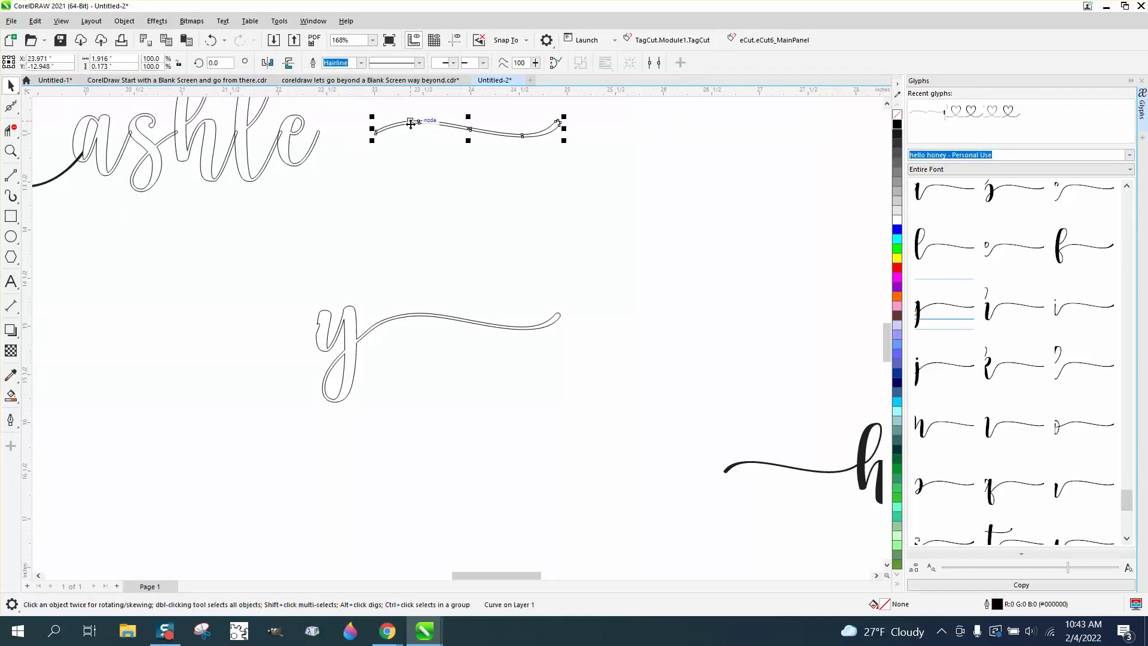
key(Delete)
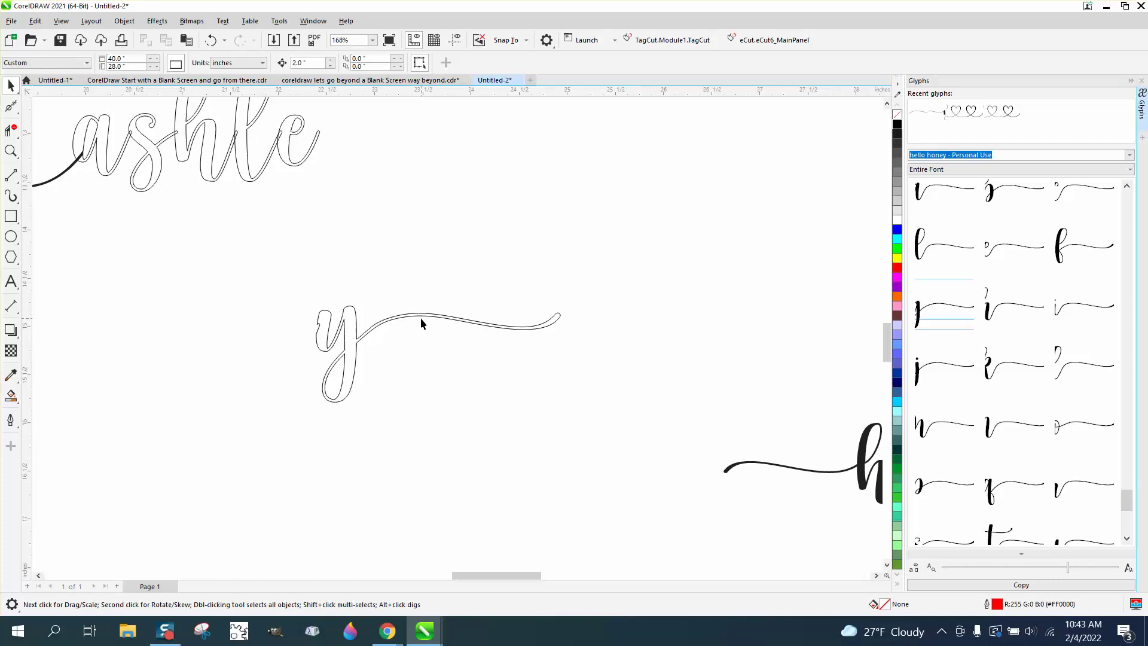
Move the smoothed y beside ashle and select all the ashley letters
key(ctrl+z)
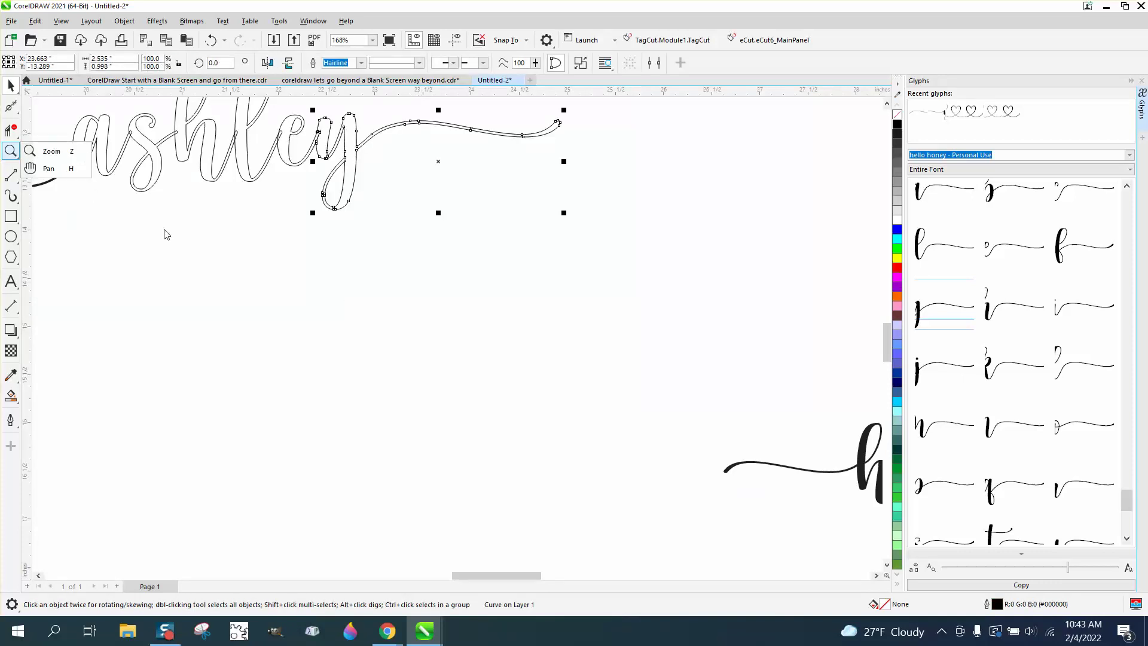
click(11, 150)
scroll(358, 341, down, 2)
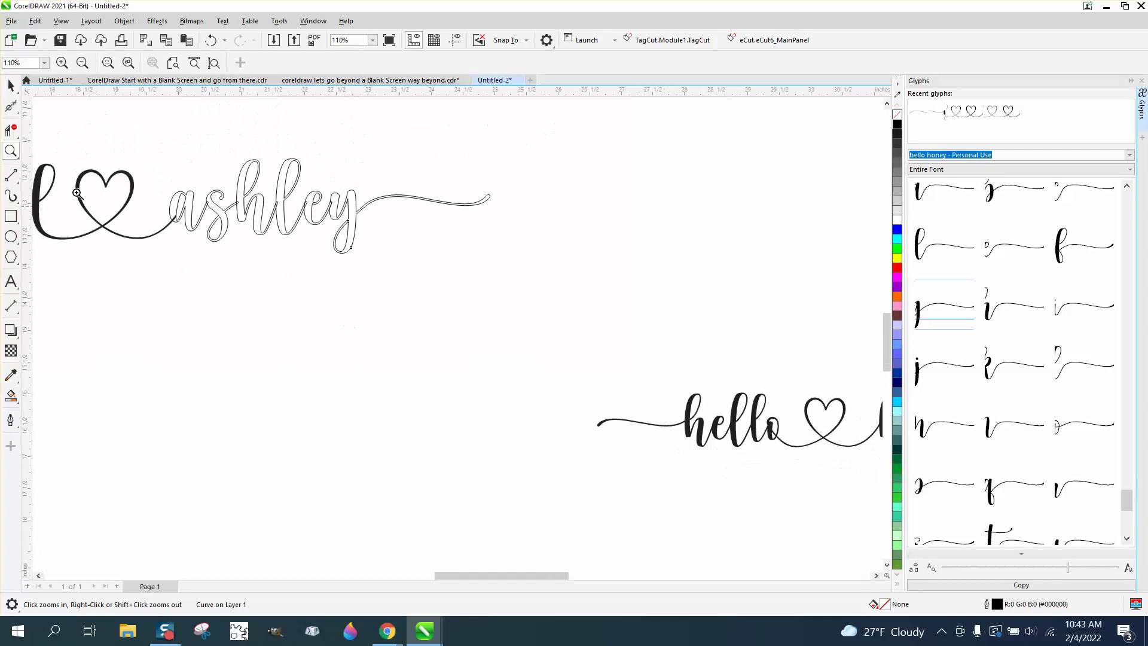
click(10, 86)
drag(152, 155, 558, 282)
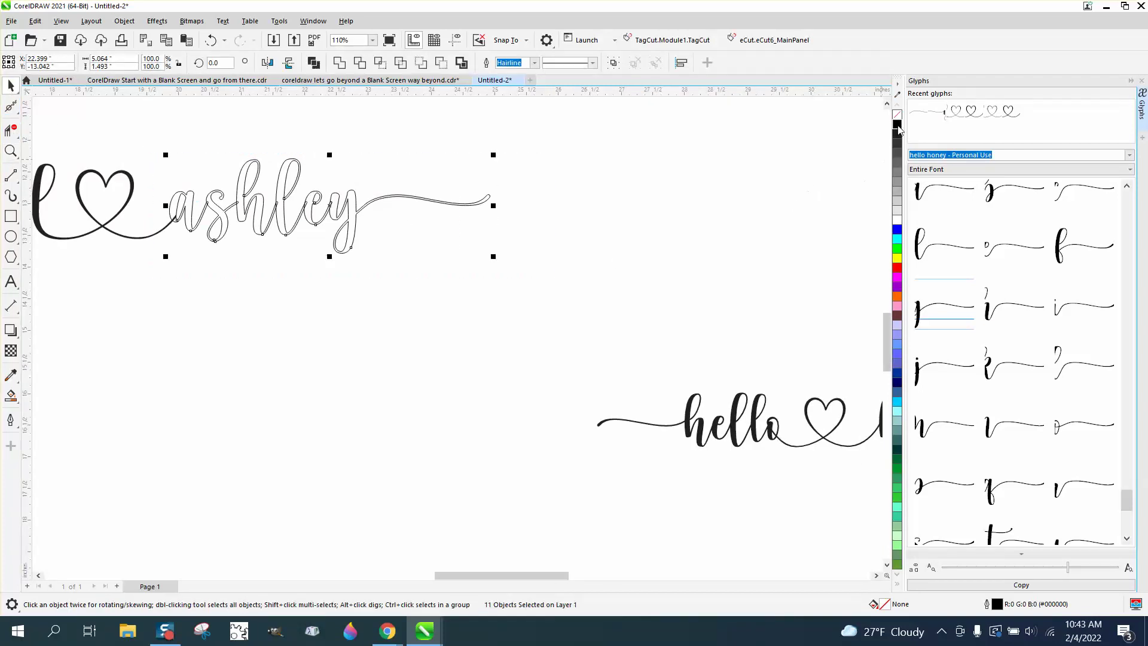
click(898, 126)
click(210, 40)
Trim the overlapping segments where the s, h, l and e strokes cross
click(11, 151)
drag(181, 157, 453, 285)
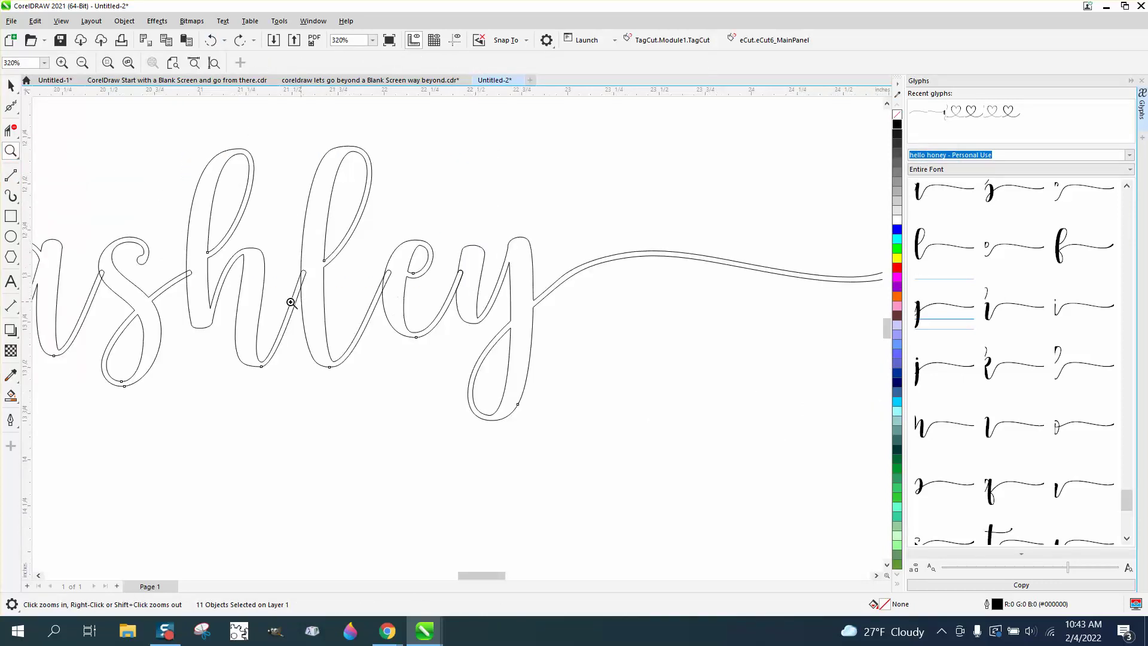
click(10, 130)
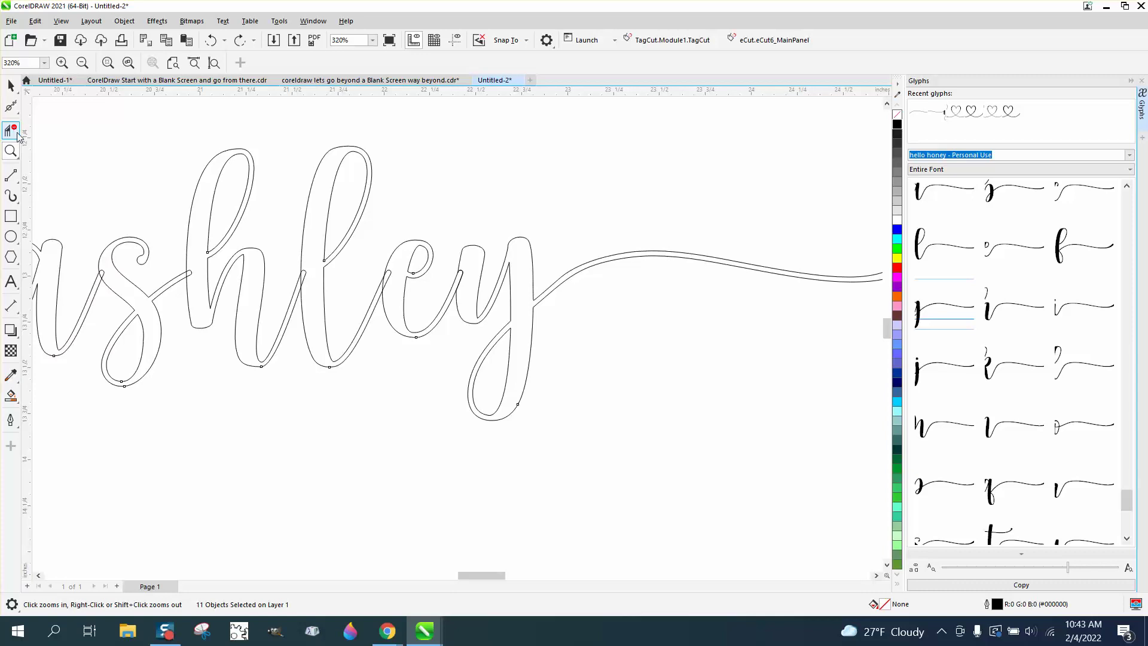
click(100, 273)
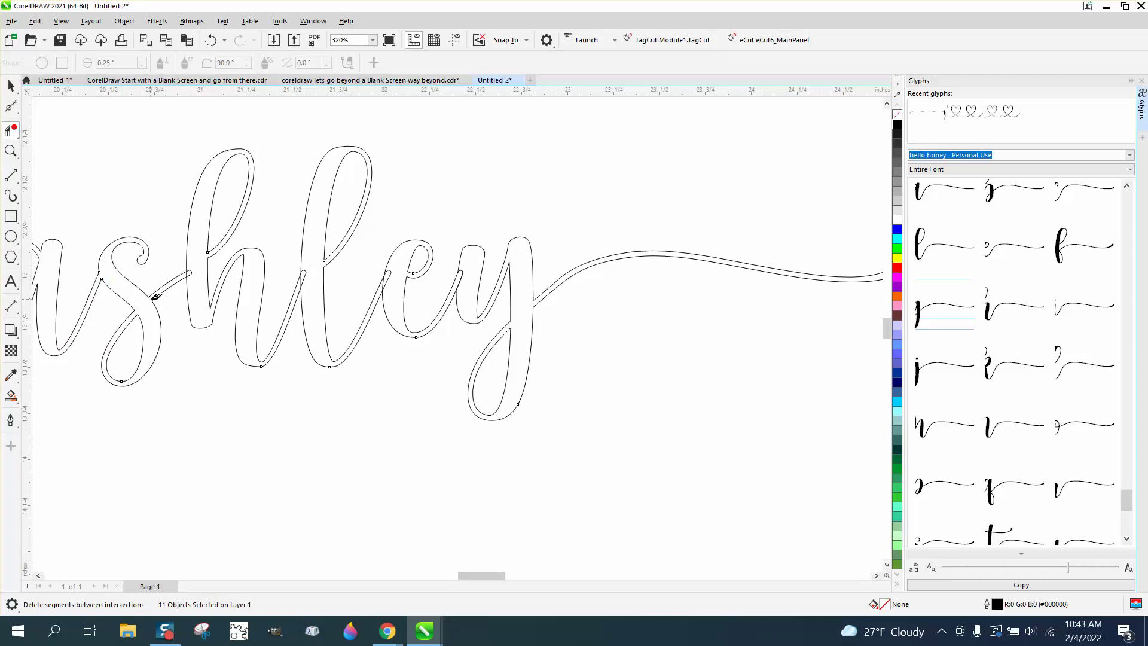
click(310, 271)
click(300, 281)
click(384, 281)
Try trimming the overlap inside the y, undoing both attempts
click(462, 275)
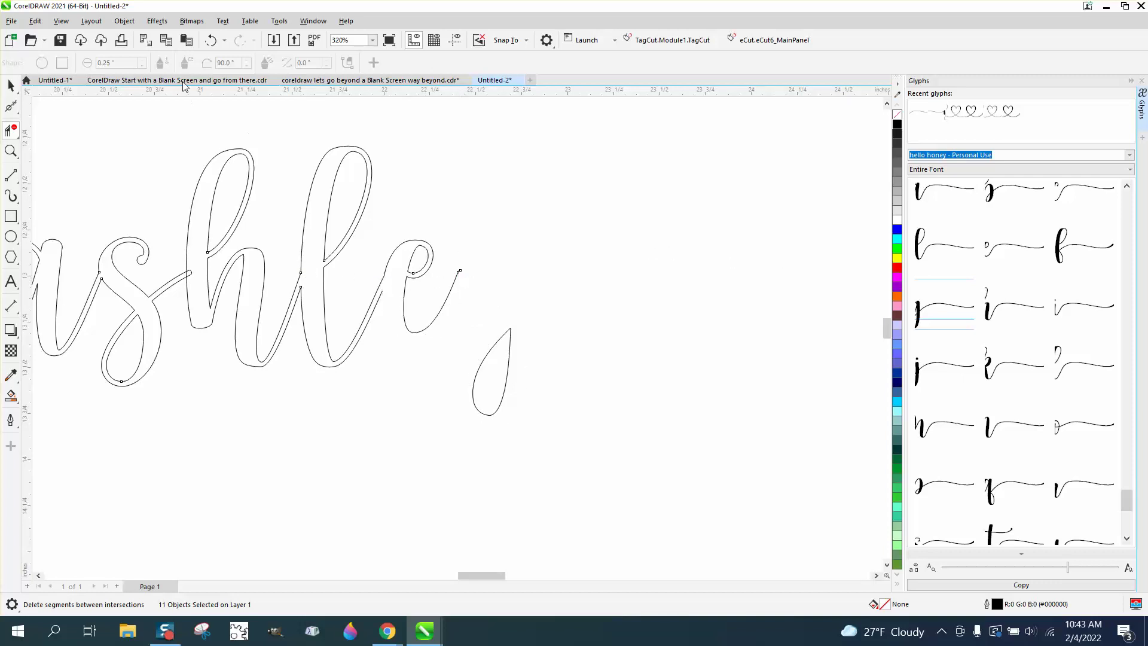
click(210, 40)
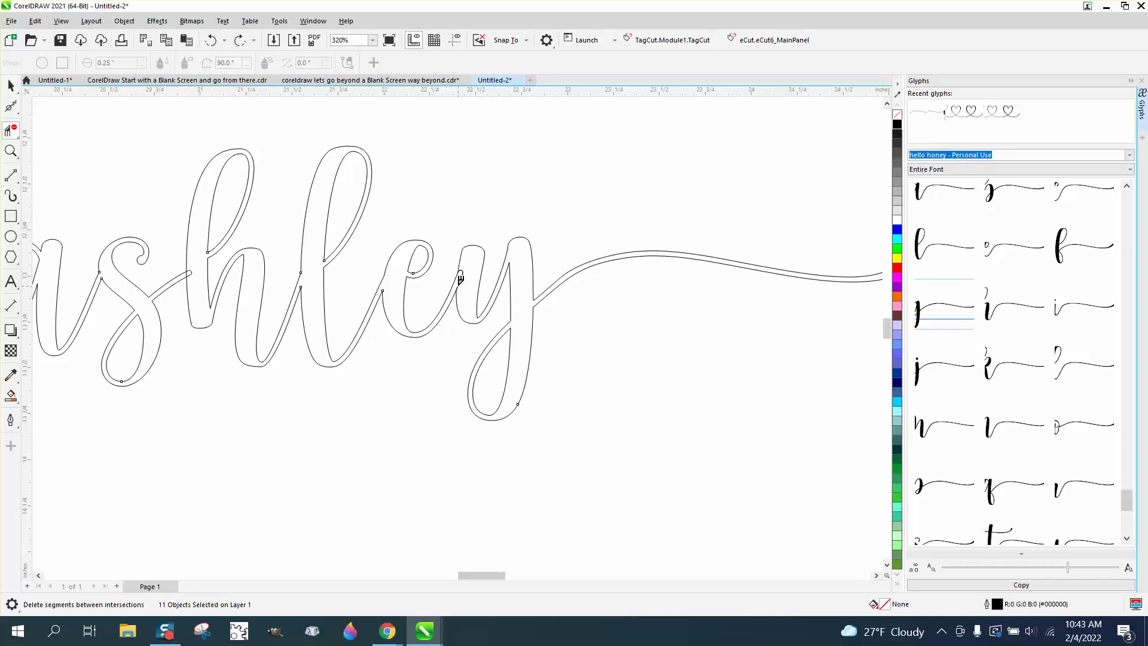
click(461, 278)
click(211, 40)
click(11, 150)
Reshape the y's upper-left curve outward with the Shape tool
drag(445, 244, 572, 326)
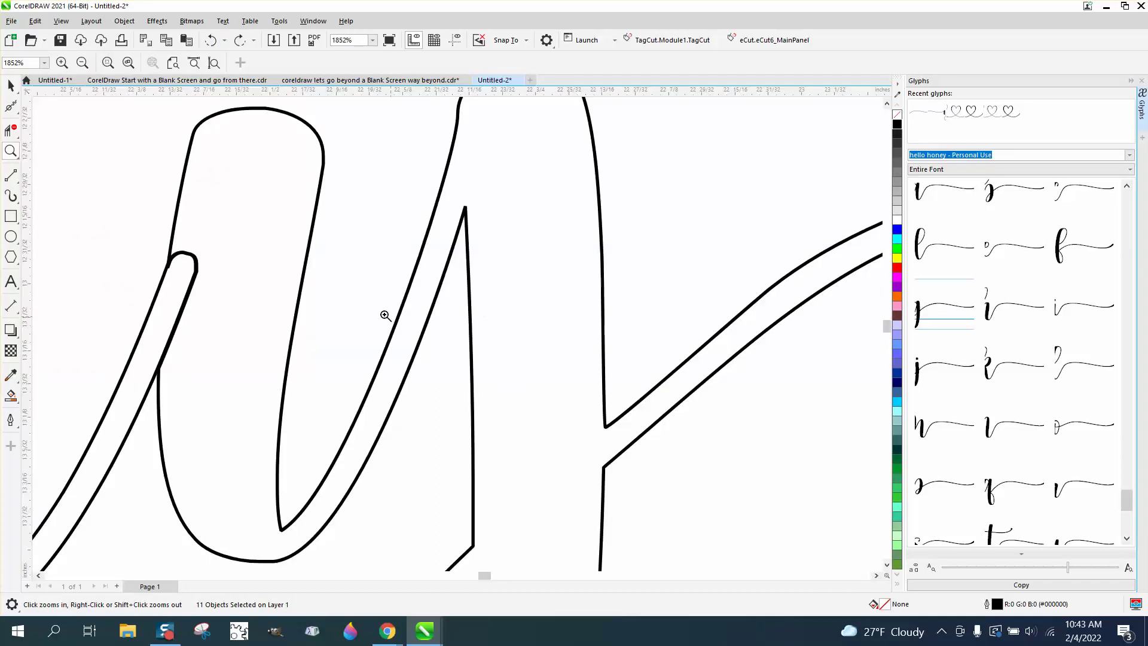
click(17, 134)
click(17, 111)
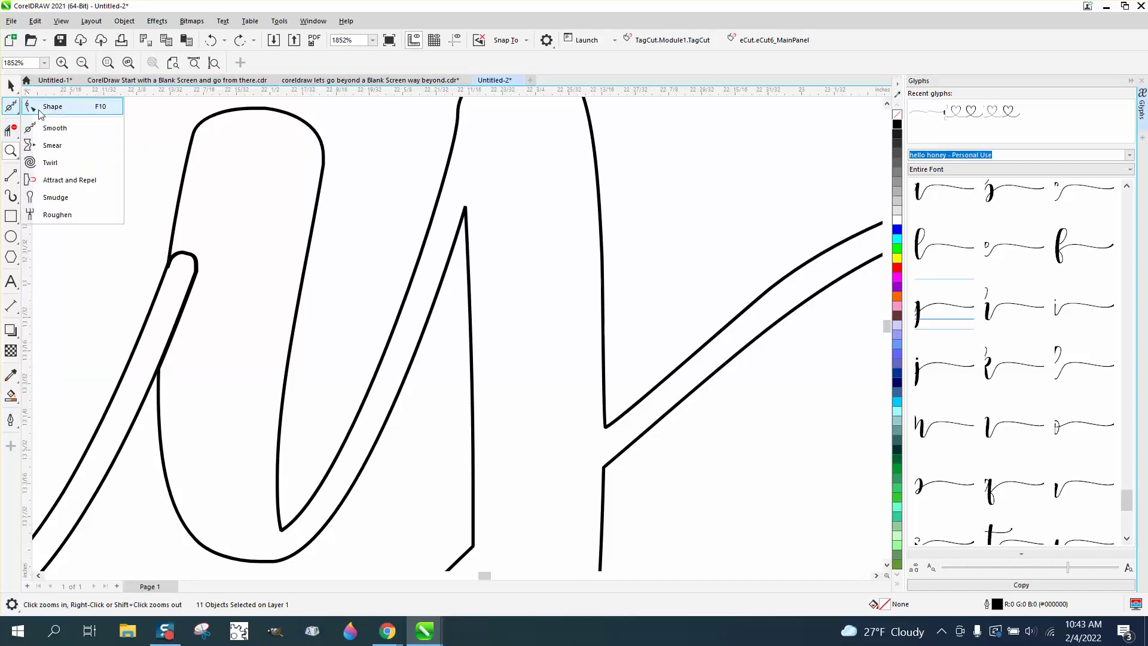
click(41, 113)
drag(174, 252, 162, 281)
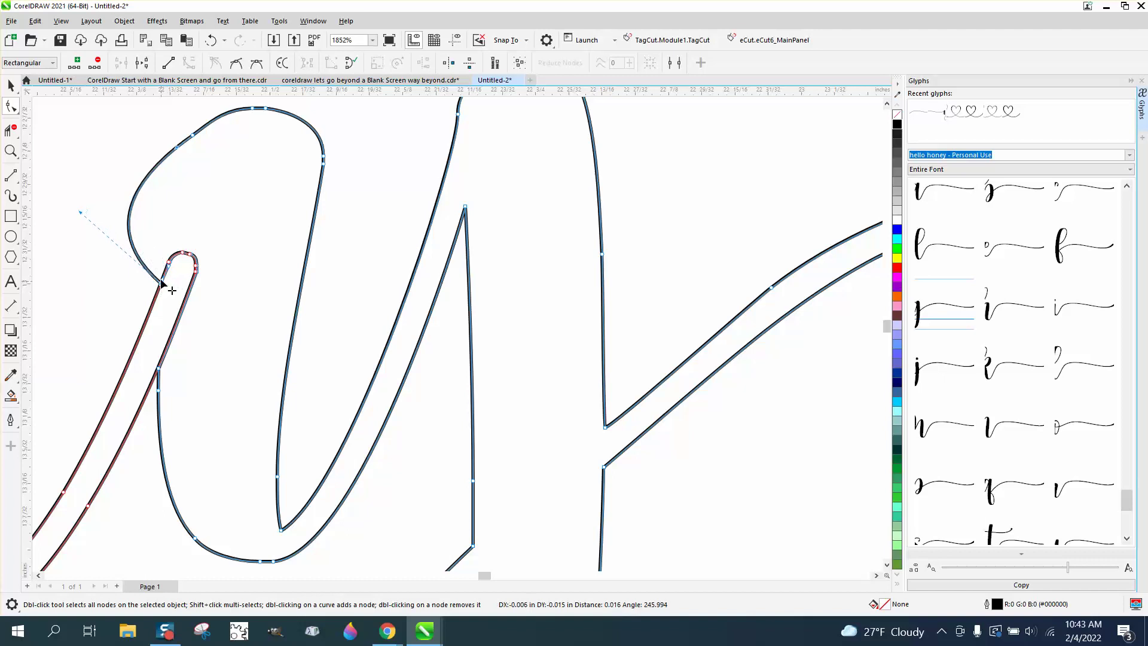
drag(80, 212, 181, 183)
Trim the overlap at the y's top, undo it, and zoom out to the whole 'ey'
click(10, 130)
click(195, 251)
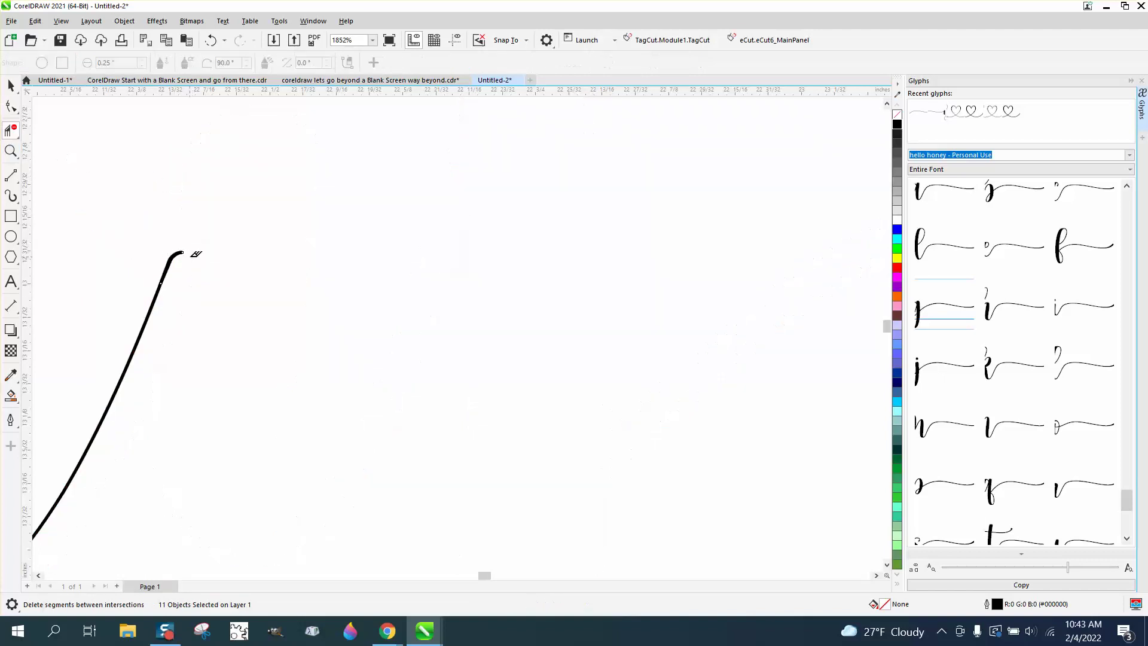
click(211, 40)
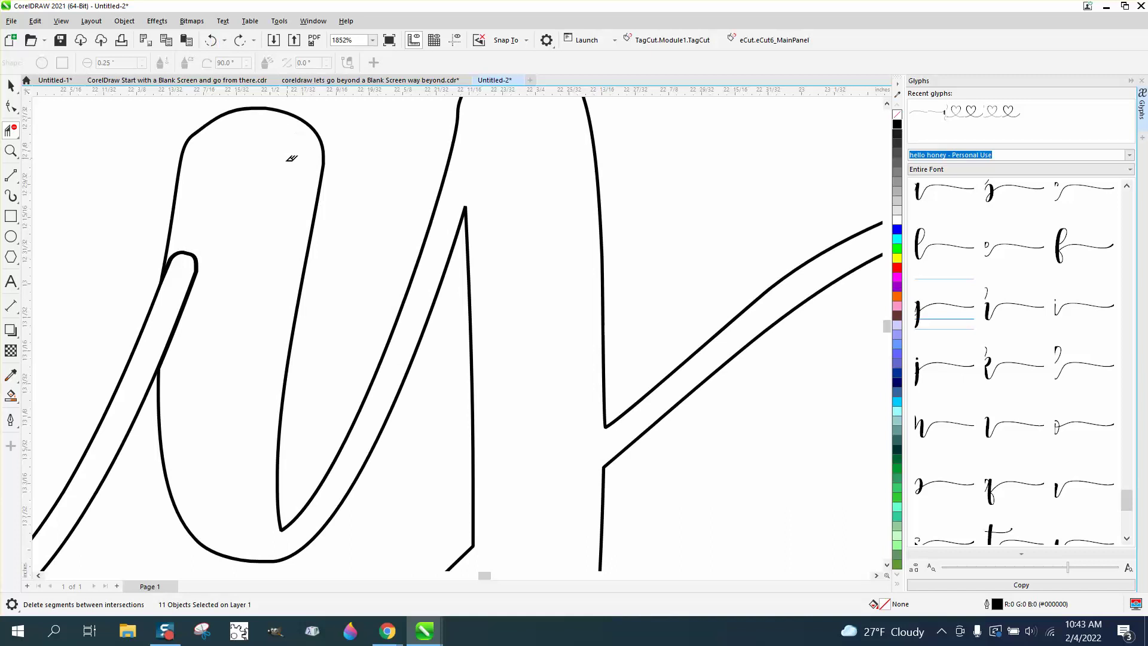
scroll(263, 227, down, 1)
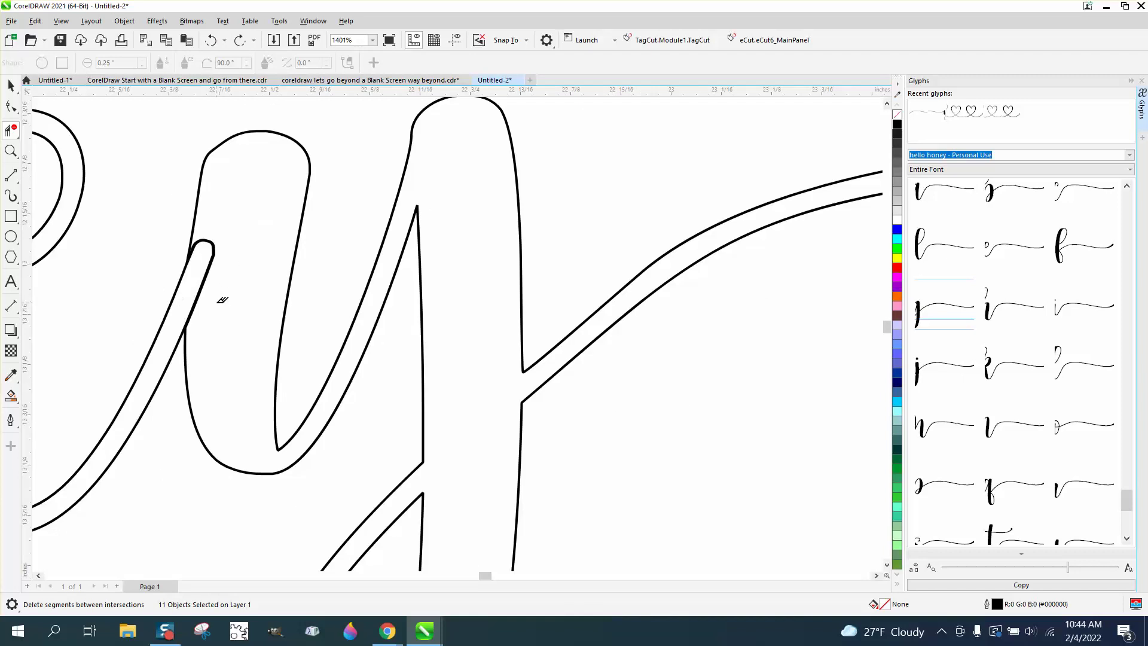
scroll(222, 300, down, 4)
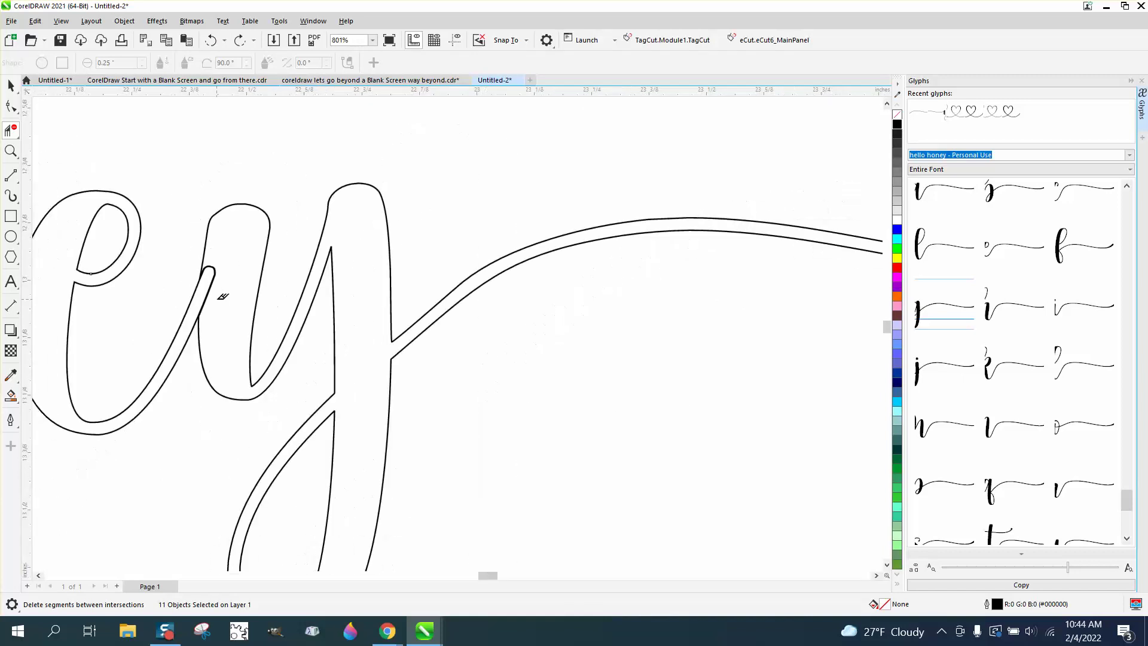
Smart Fill the y and tail black, nudge the copy right, and delete the original outlined y
click(11, 395)
click(208, 314)
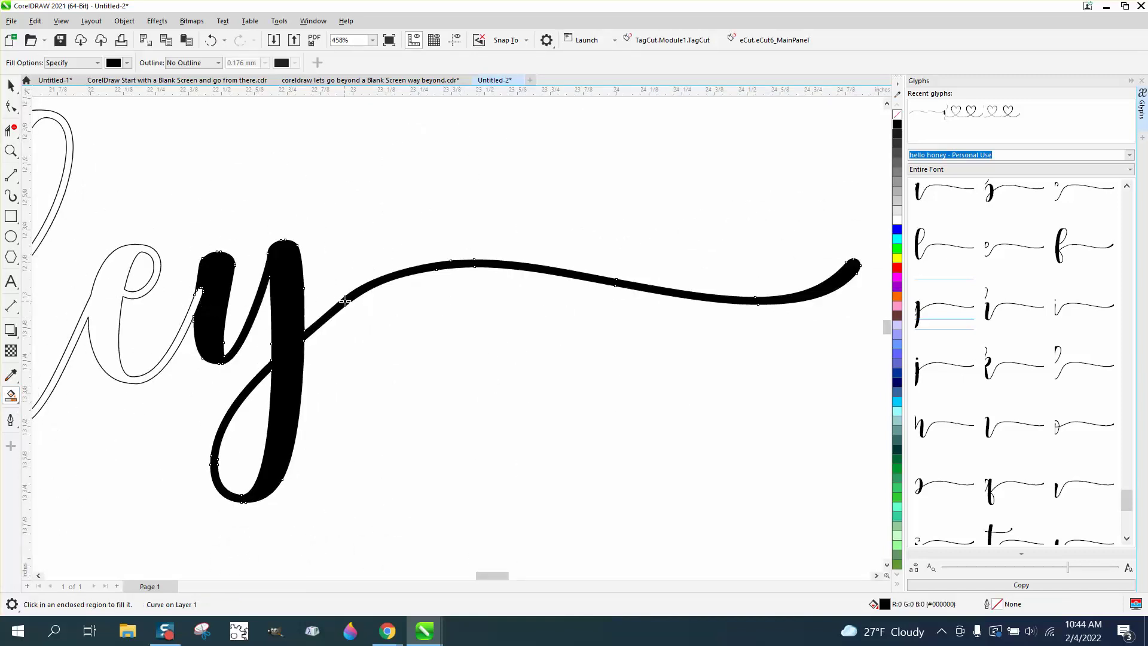
scroll(345, 300, down, 1)
key(Right)
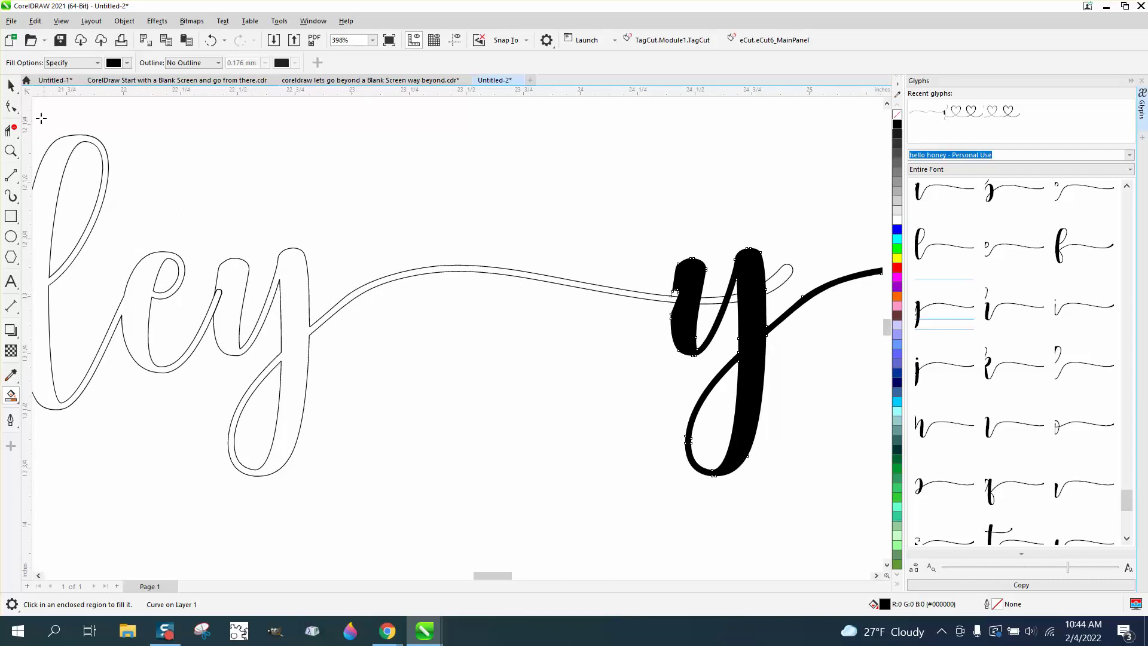
click(11, 85)
click(284, 257)
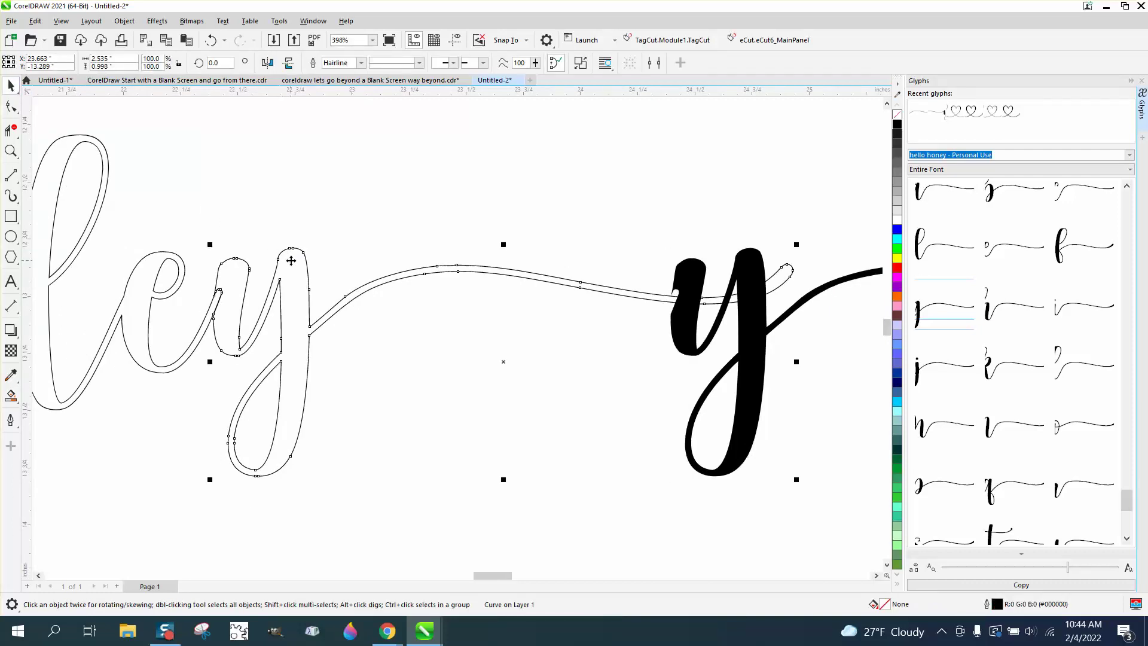
key(XF86Calculator)
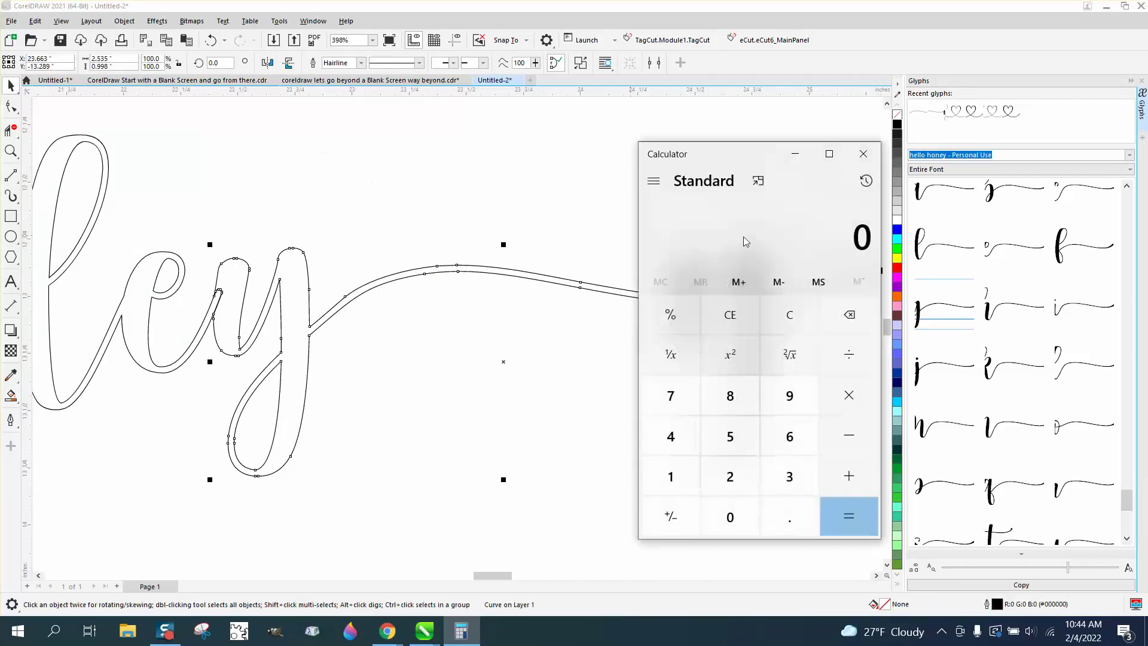
click(863, 154)
key(Delete)
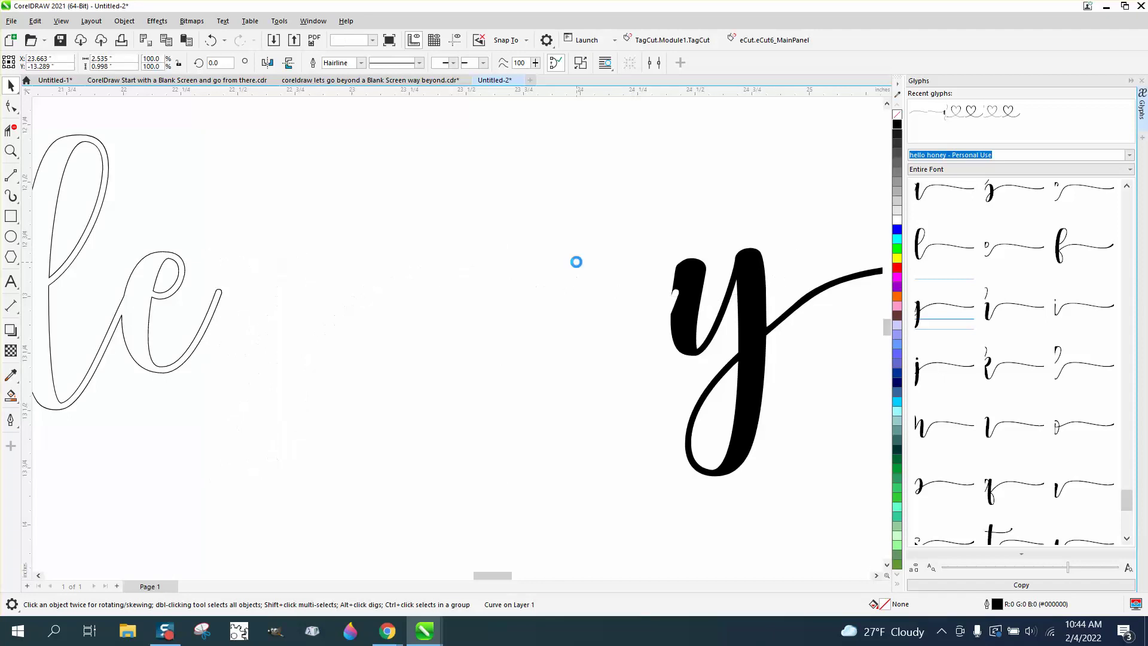
Give the filled y no fill and a black outline, then nudge it back after le
click(688, 299)
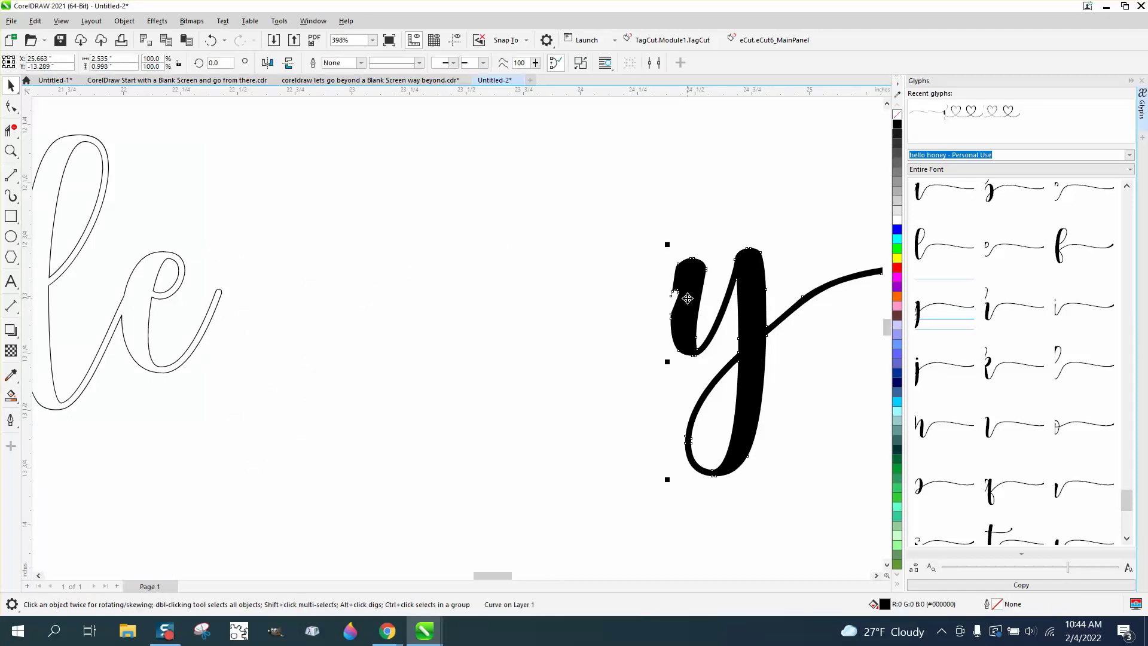
click(898, 115)
right_click(897, 125)
key(Left)
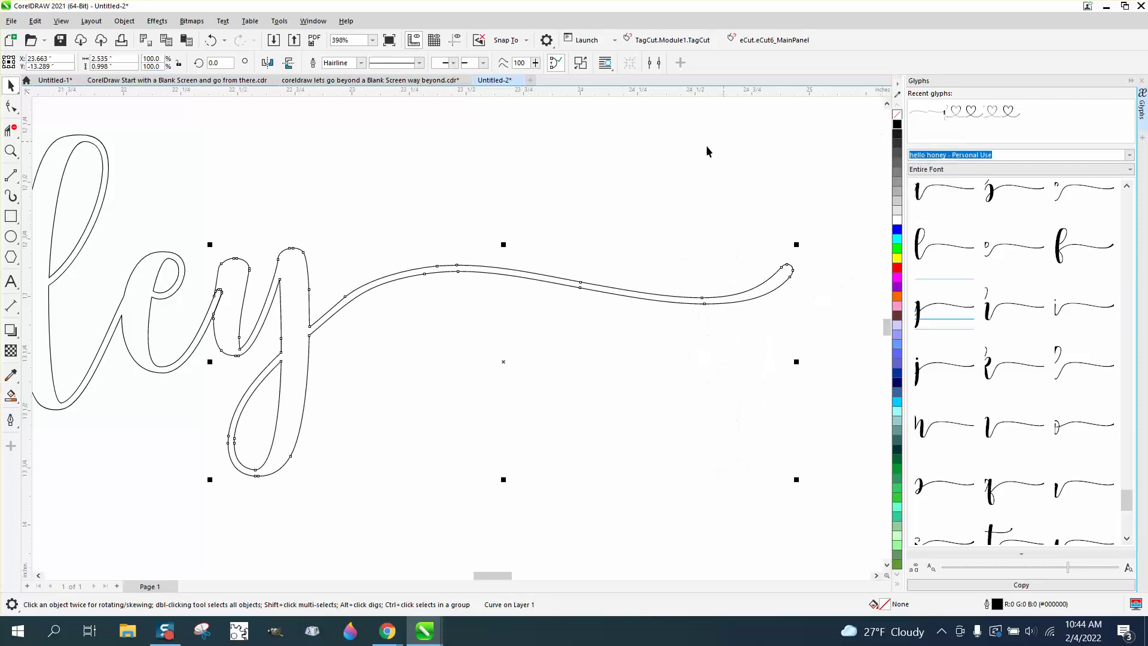
Try trimming overlapping y segments, undo it, and zoom out
click(11, 130)
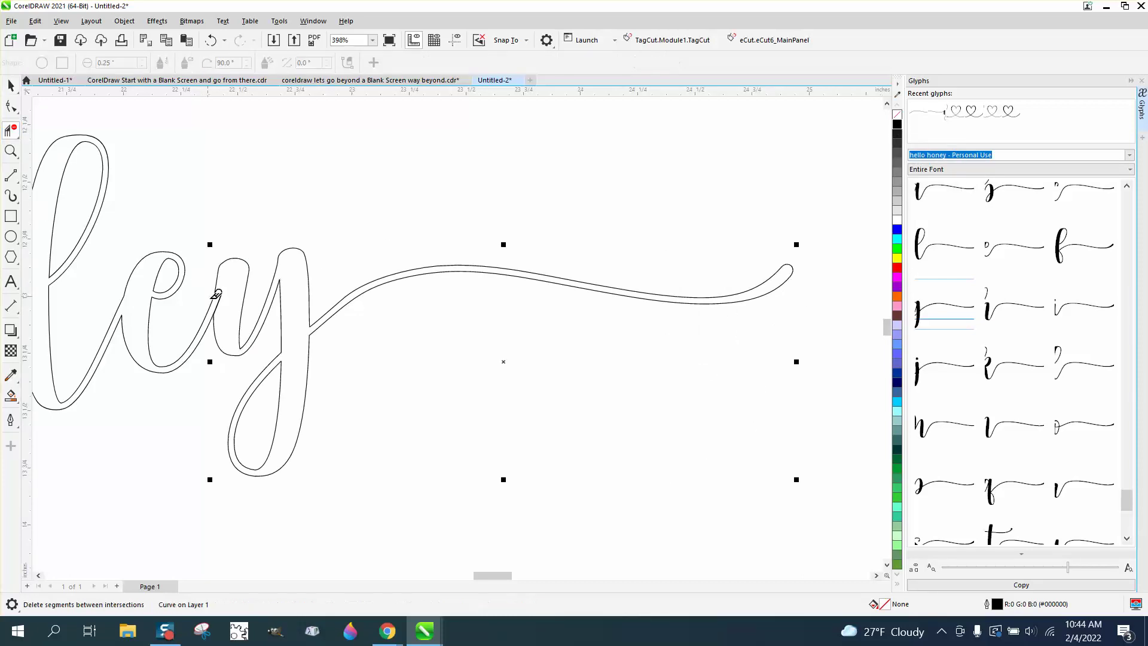
click(219, 293)
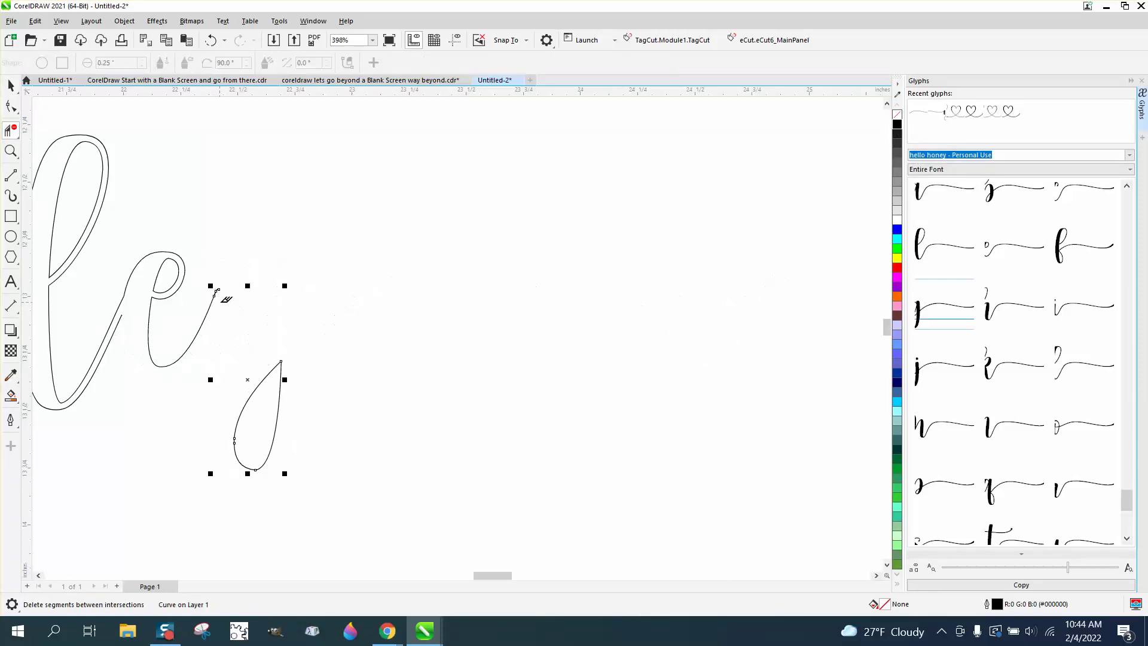
click(212, 42)
click(11, 151)
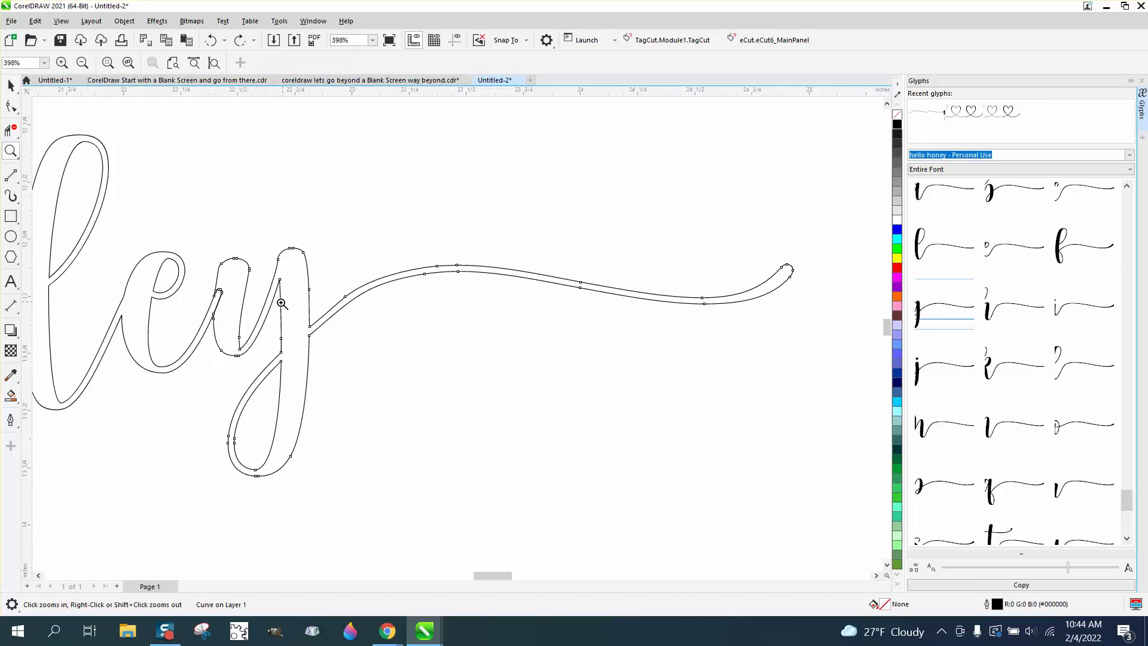
right_click(309, 329)
scroll(309, 329, down, 5)
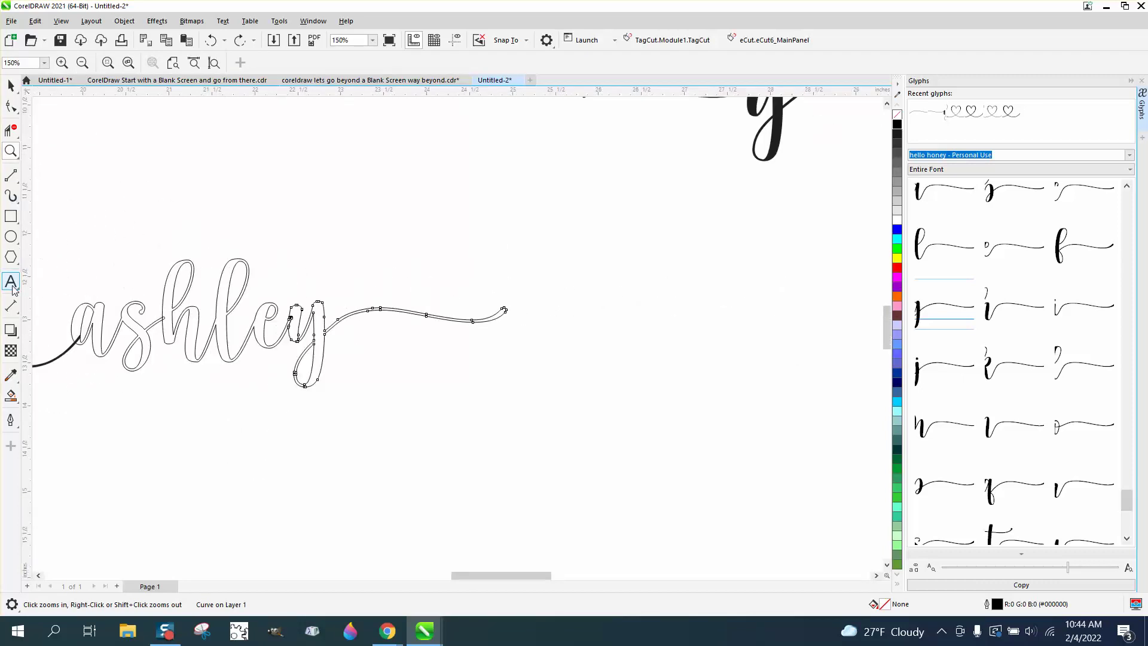
Smart Fill the 'as', 'hle' and swash 'y' of ashley solid black
click(11, 395)
click(76, 327)
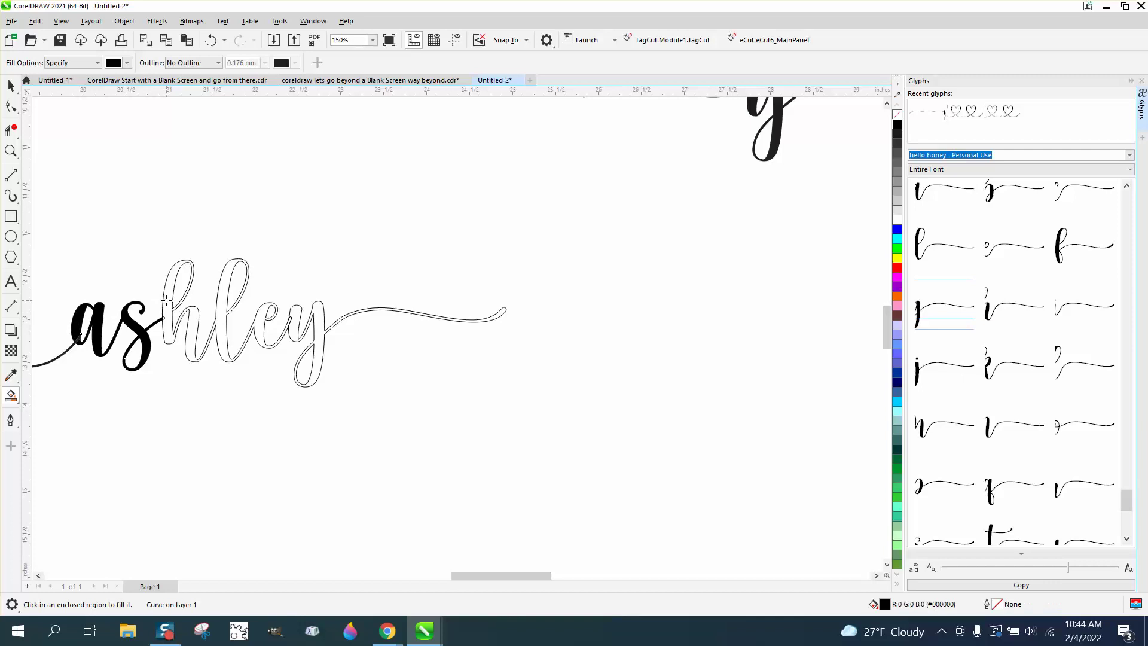
click(167, 301)
click(293, 318)
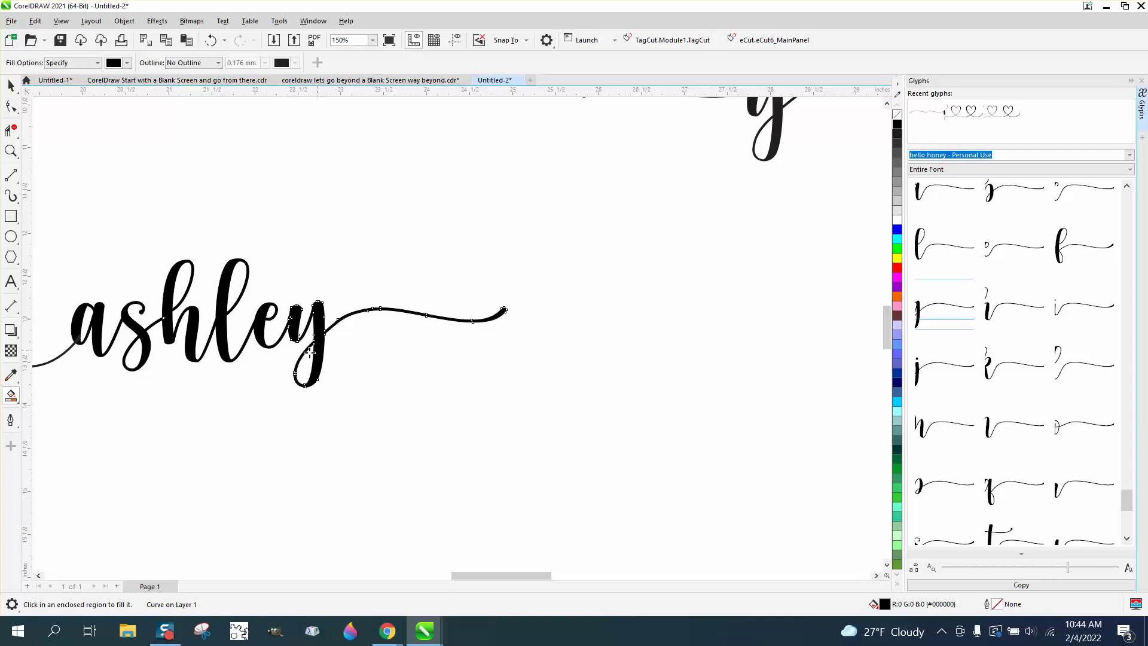
Inspect the filled y, then marquee-select the whole david ♥ ashley lettering
click(11, 151)
drag(266, 284, 409, 373)
scroll(409, 372, down, 6)
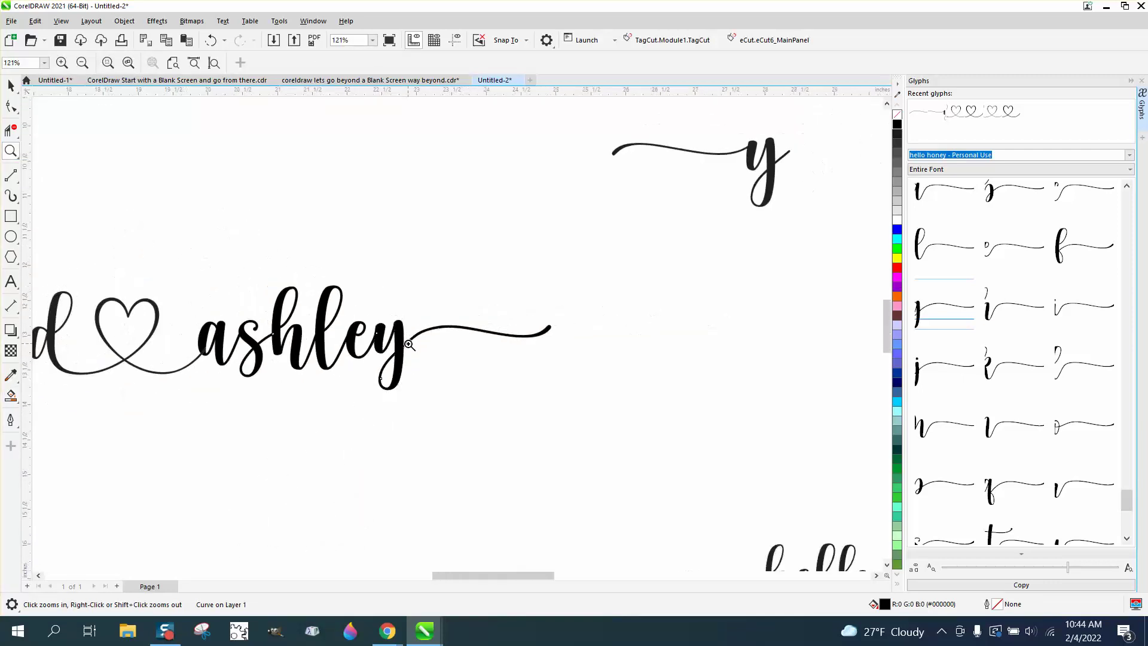
click(11, 86)
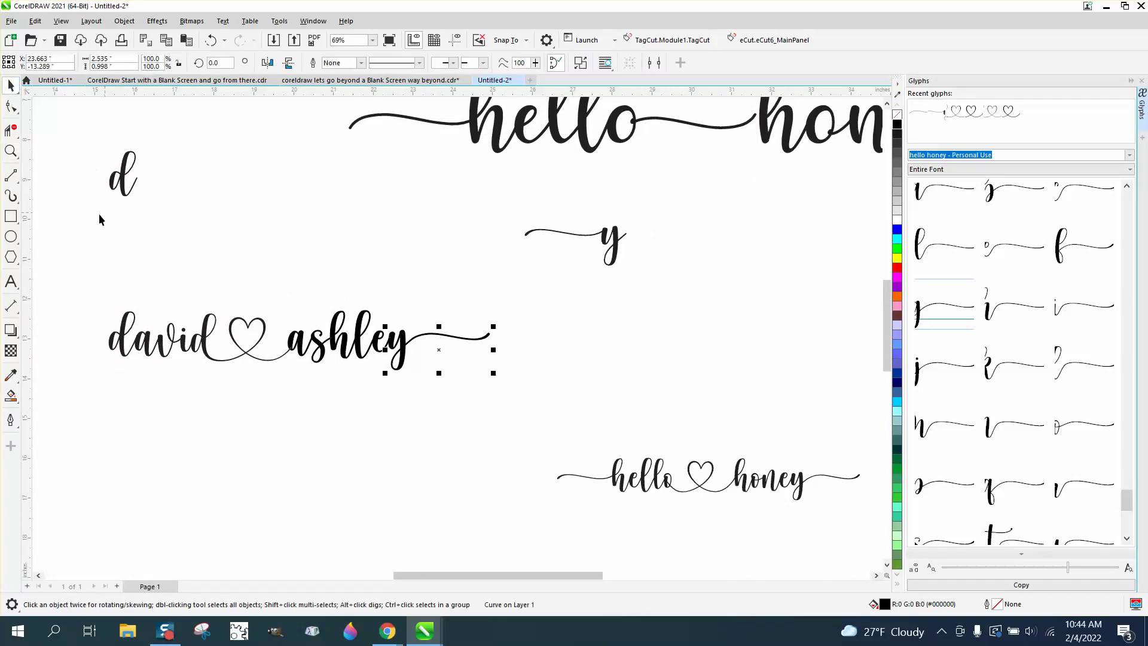
drag(73, 249, 428, 389)
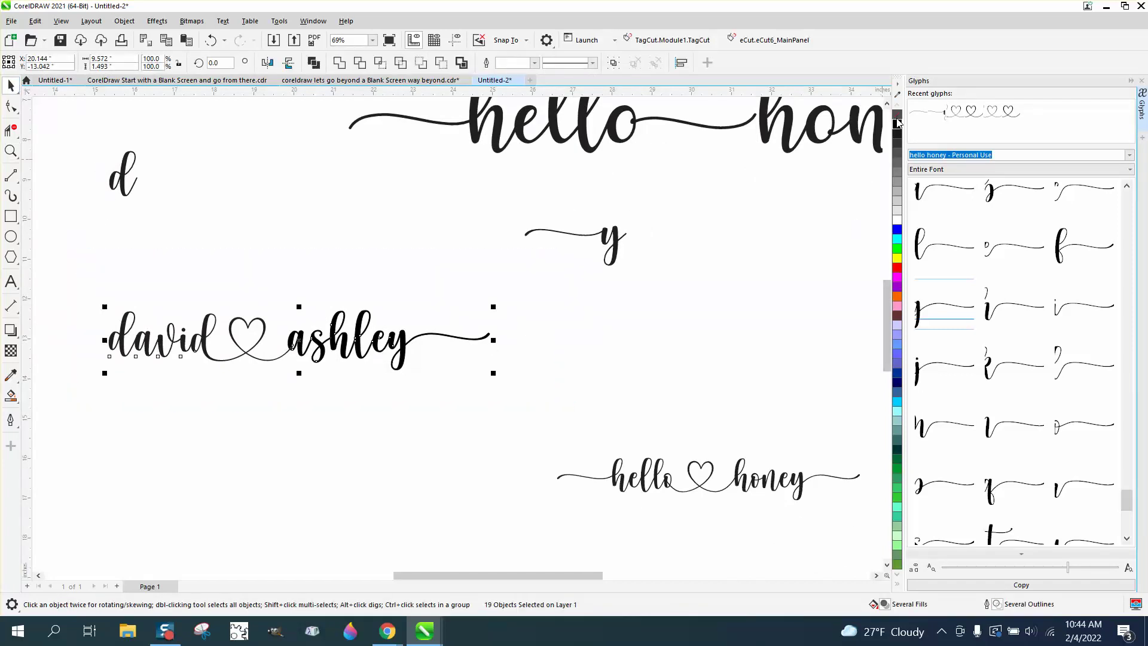
click(620, 337)
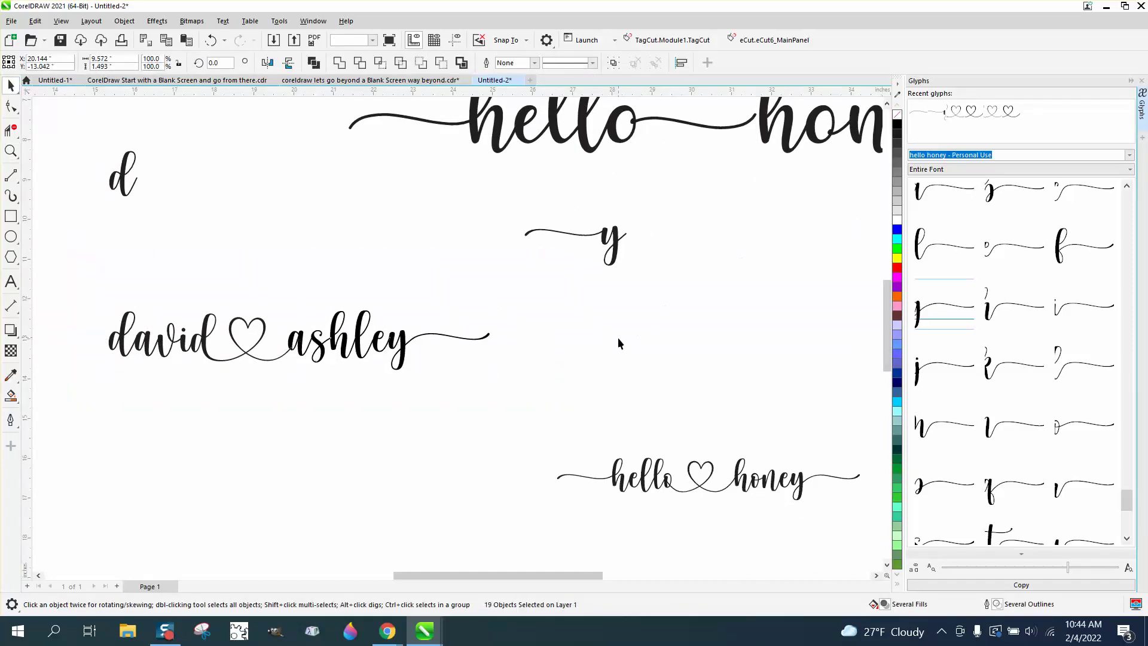
scroll(681, 365, down, 4)
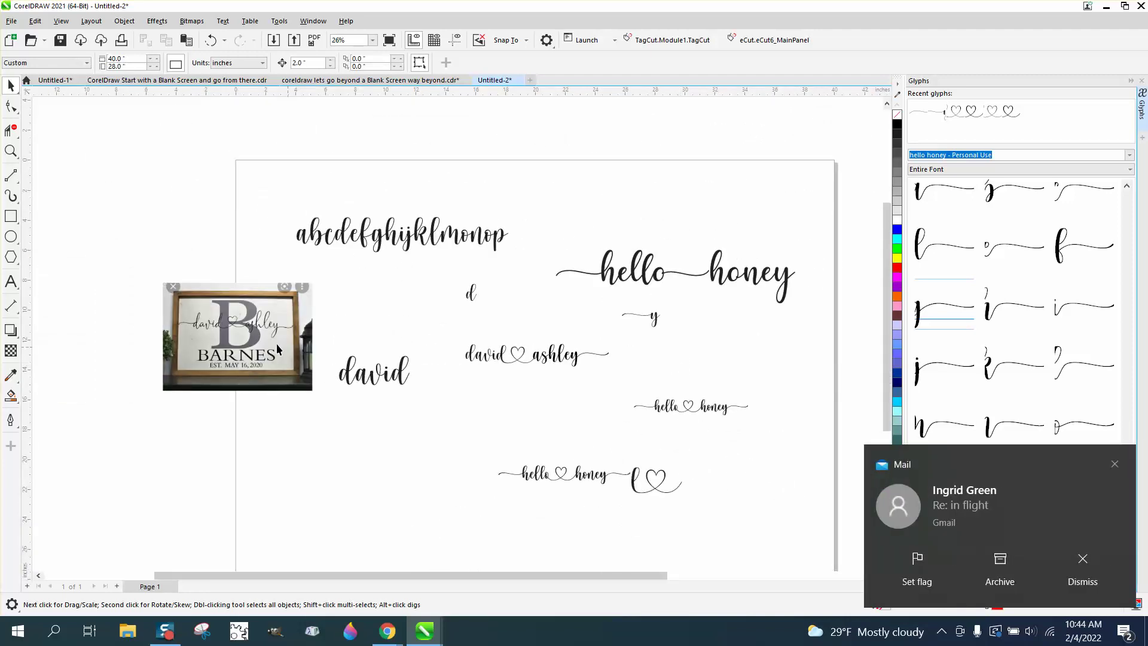
Zoom into ashley's h and fill the tiny white gap where the strokes cross black
click(10, 151)
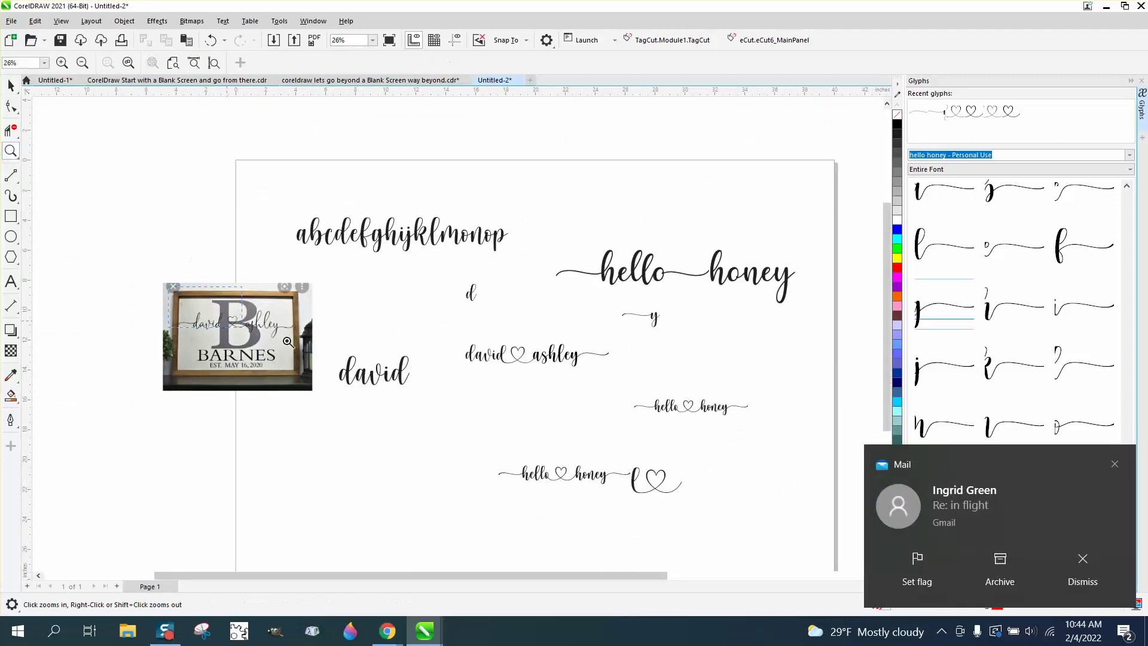
click(461, 419)
scroll(464, 418, down, 2)
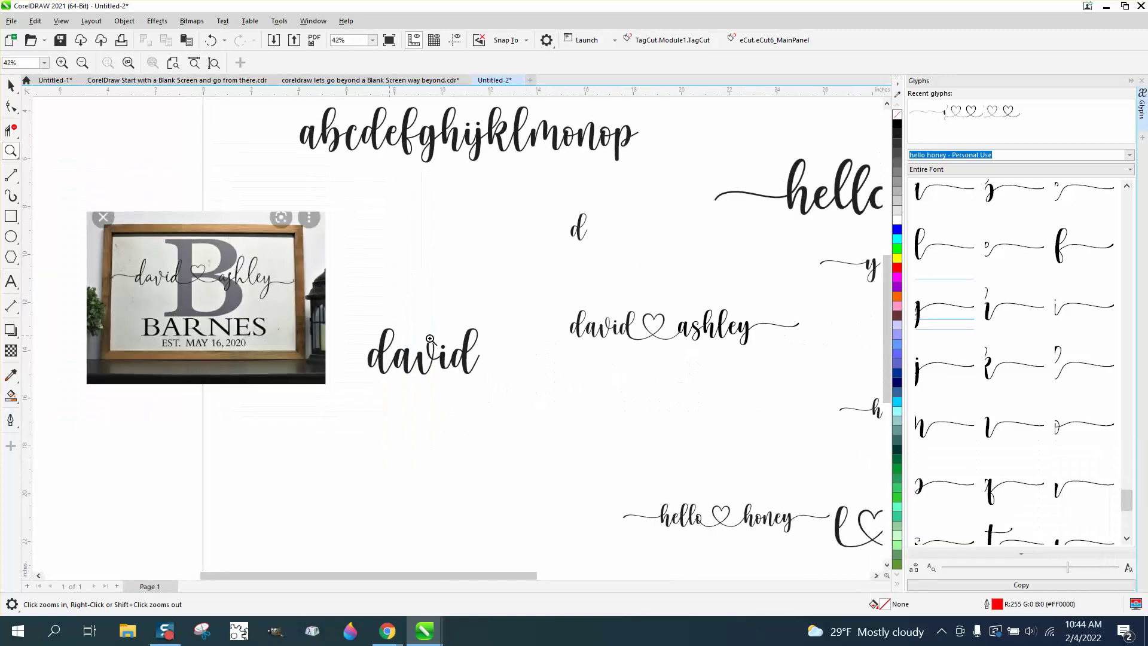
drag(570, 292, 838, 398)
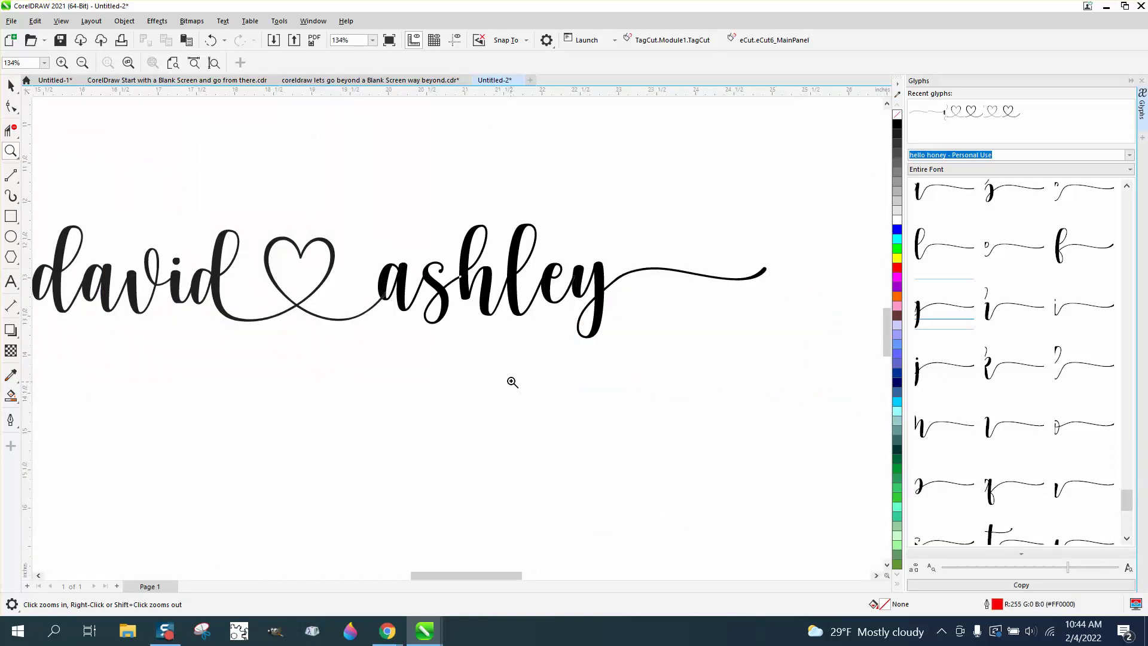
drag(451, 269, 502, 305)
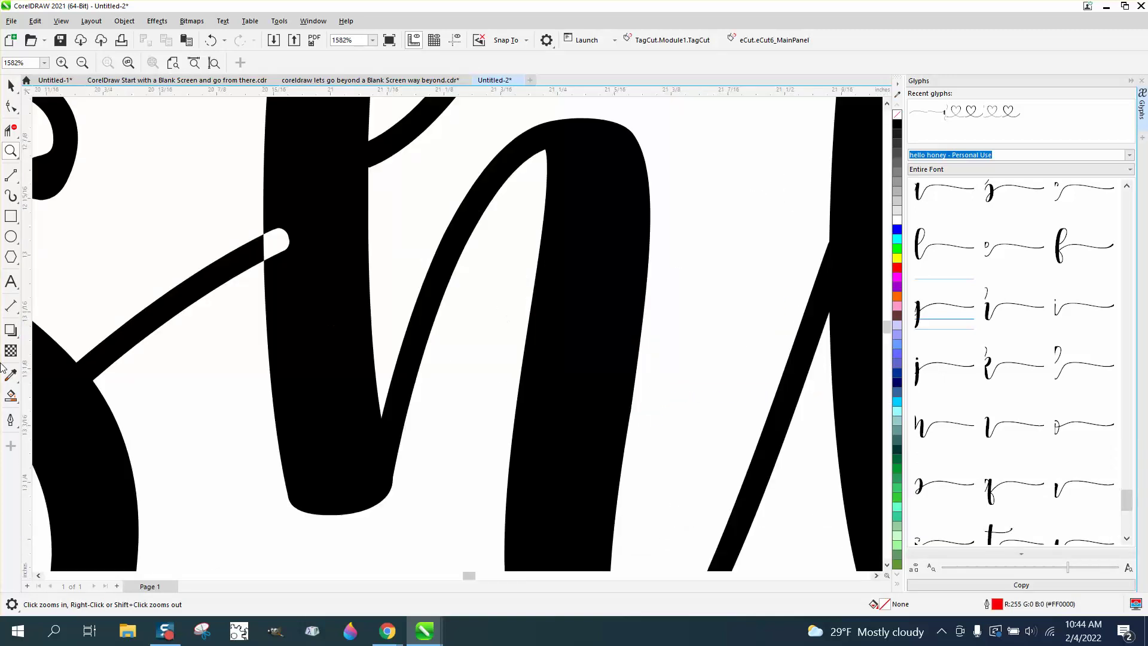
click(11, 396)
click(282, 242)
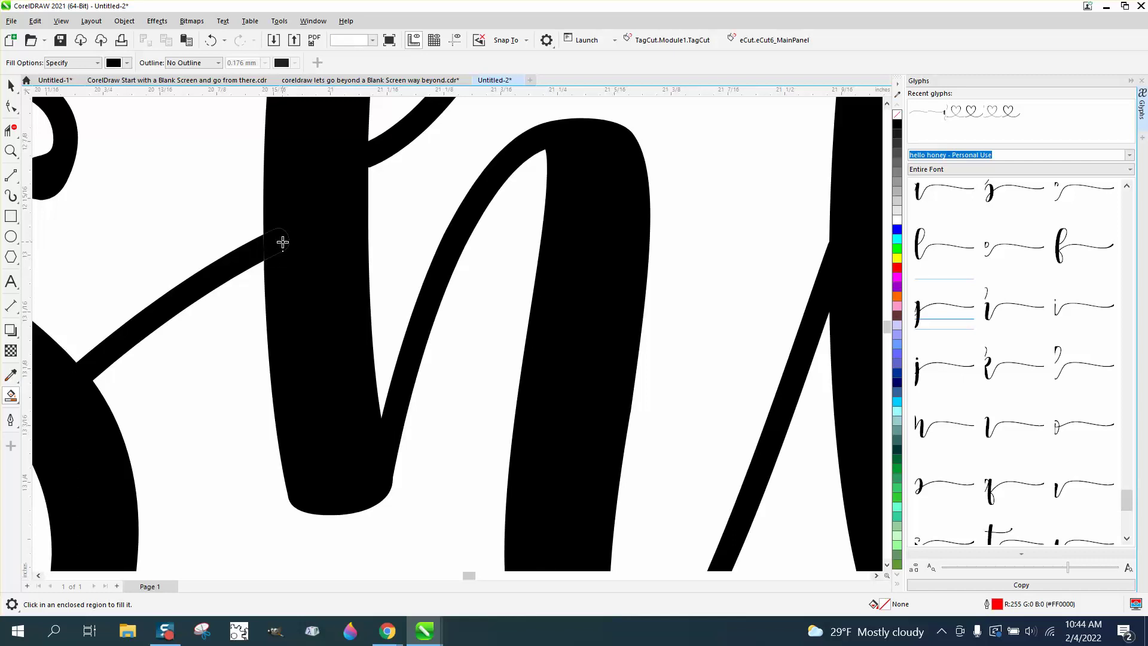
scroll(388, 320, down, 3)
scroll(413, 346, down, 5)
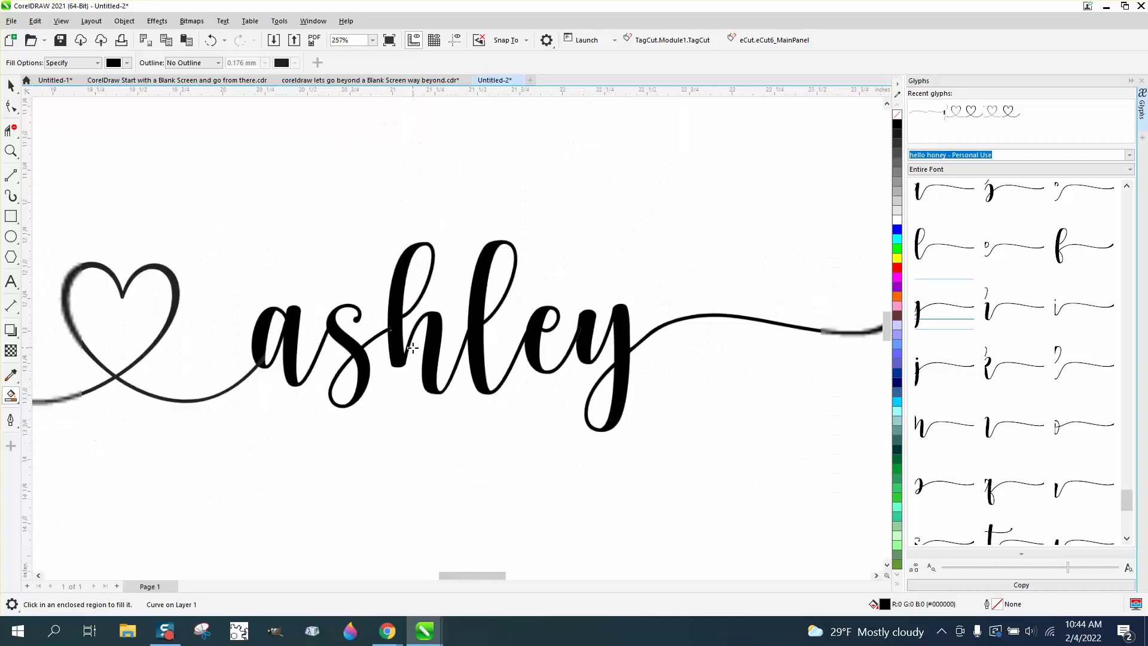
scroll(415, 347, down, 1)
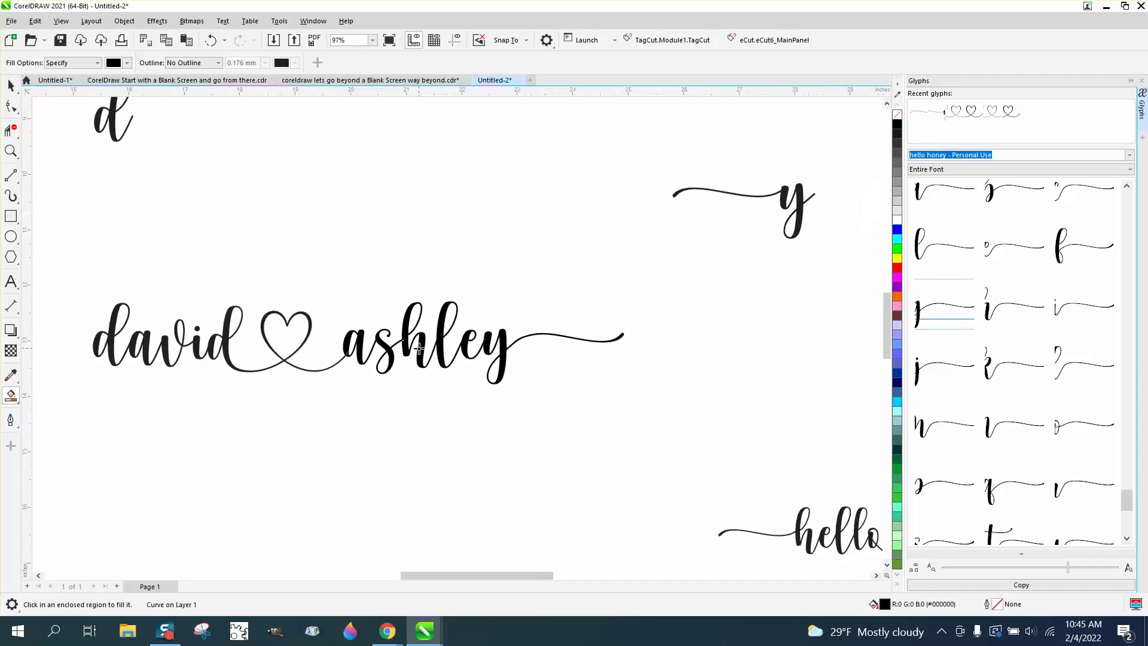